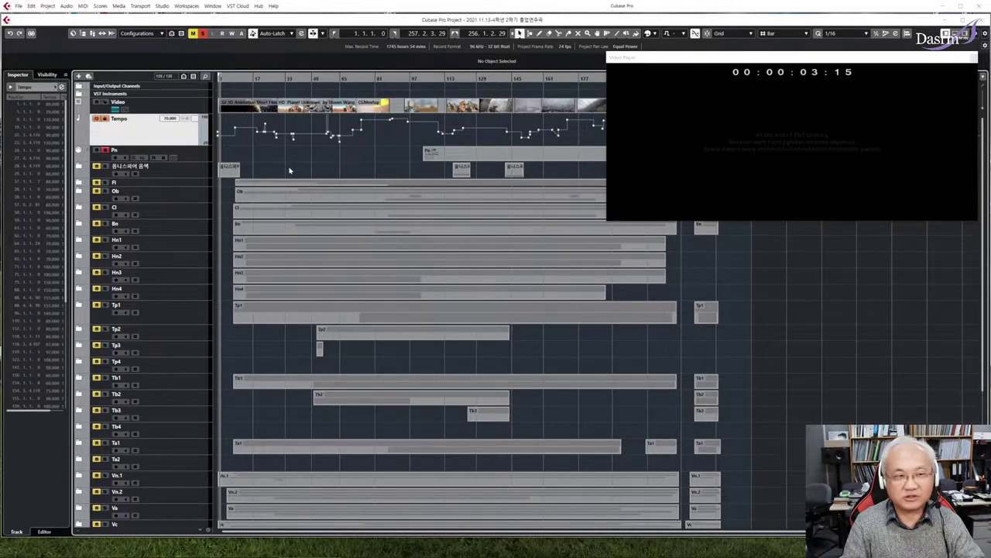
- Locate to several points within the film's first half minute to preview its opening scenes, and play from about 17 seconds
left_click(226, 79)
left_click(230, 79)
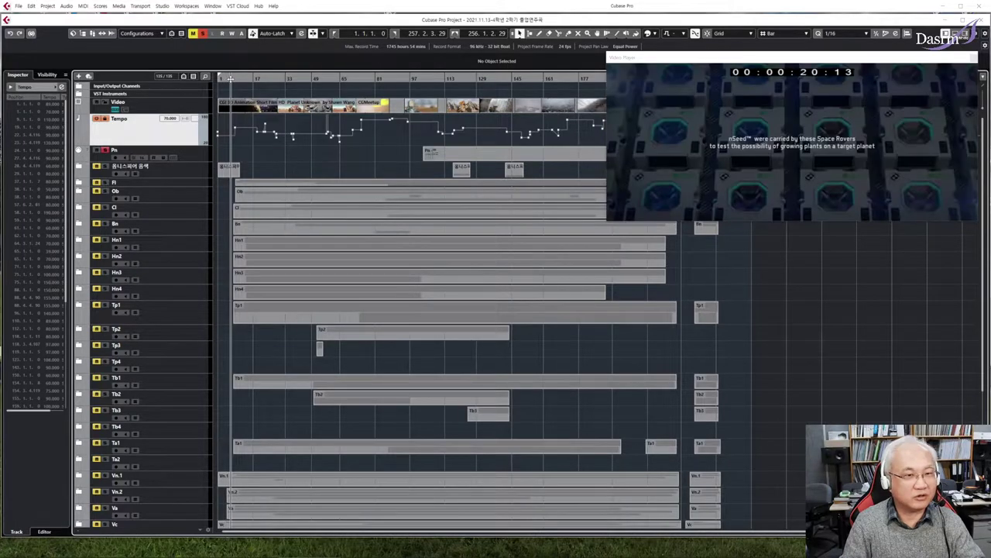
left_click(225, 79)
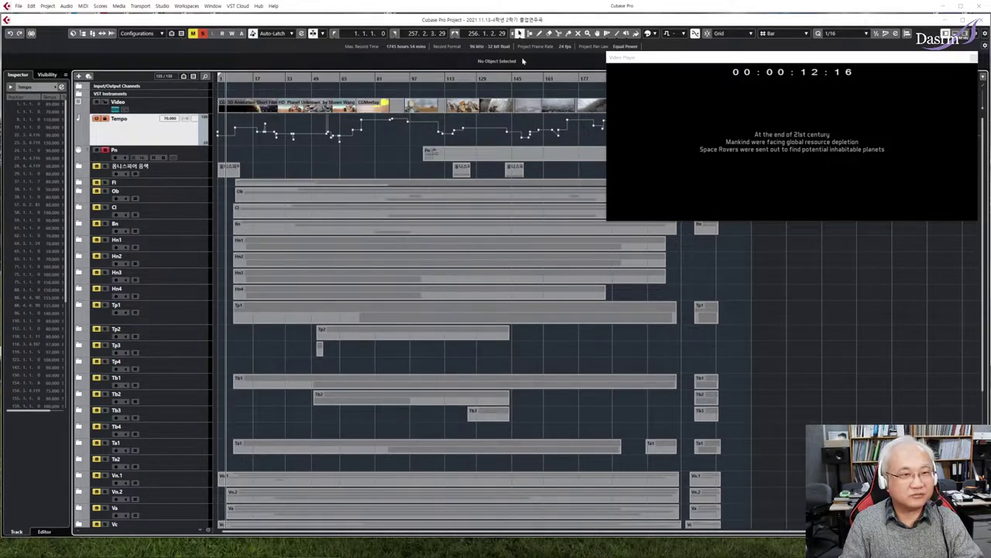
left_click_drag(687, 61, 684, 63)
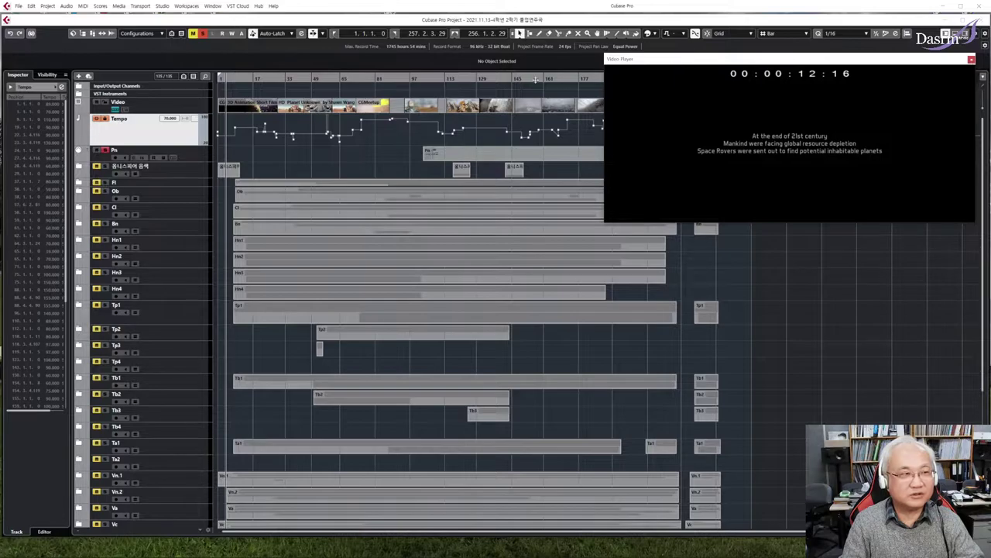
left_click(231, 78)
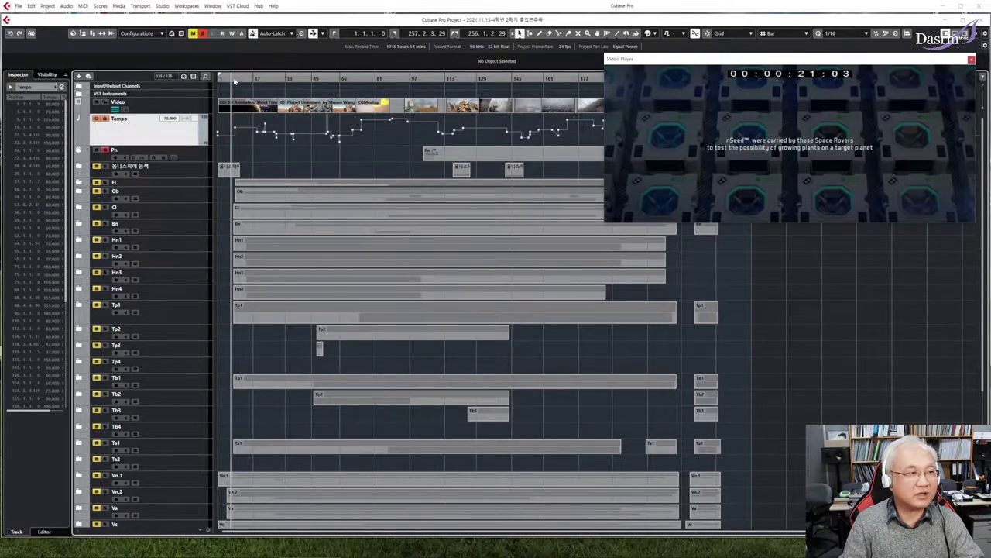
left_click(234, 79)
left_click(237, 79)
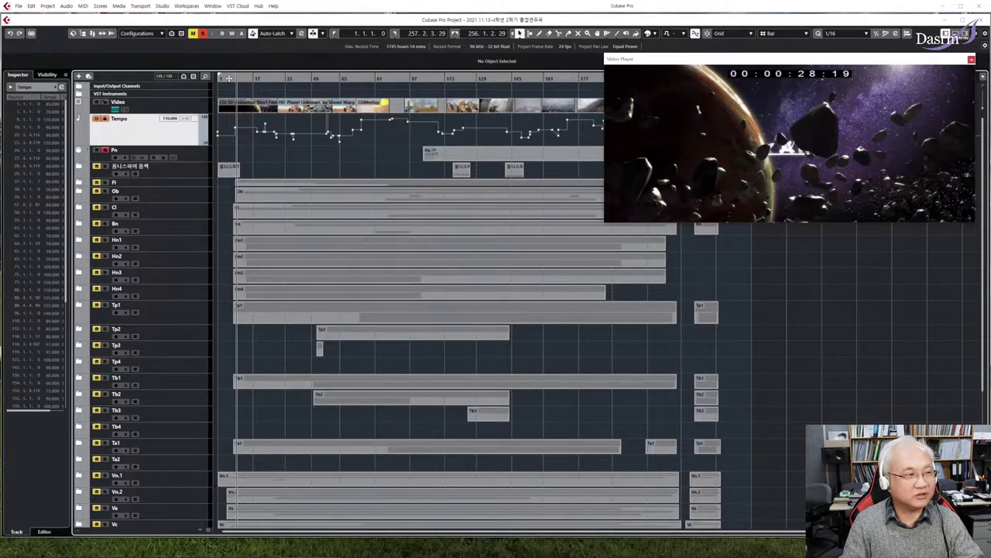
left_click(228, 78)
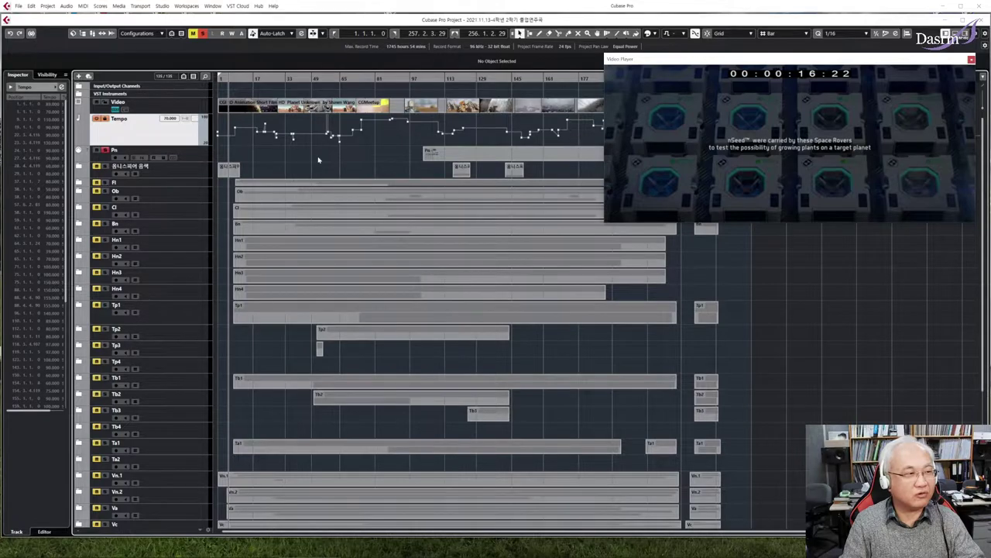
key("space")
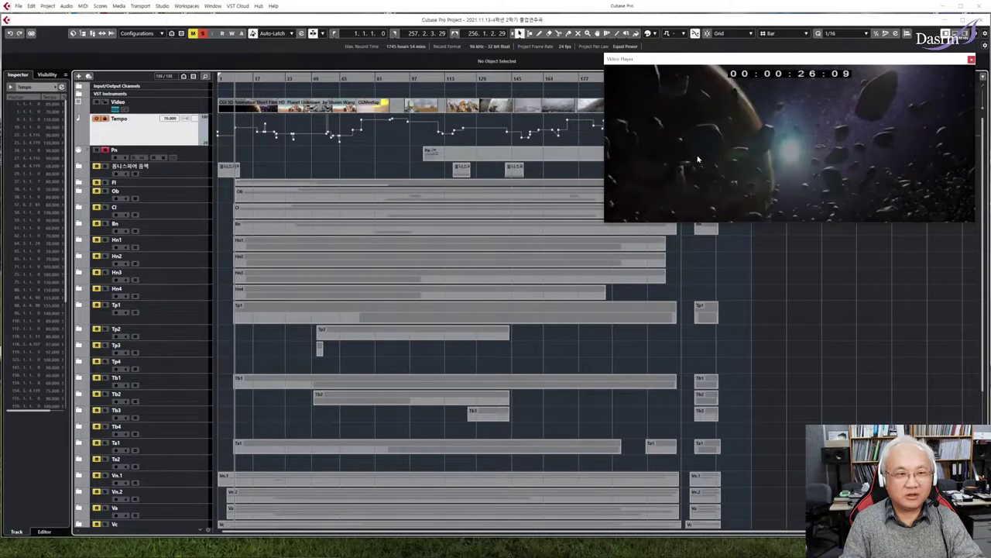
- Enlarge the video player to Double Size and place it over the arrangement to watch the film
right_click(708, 106)
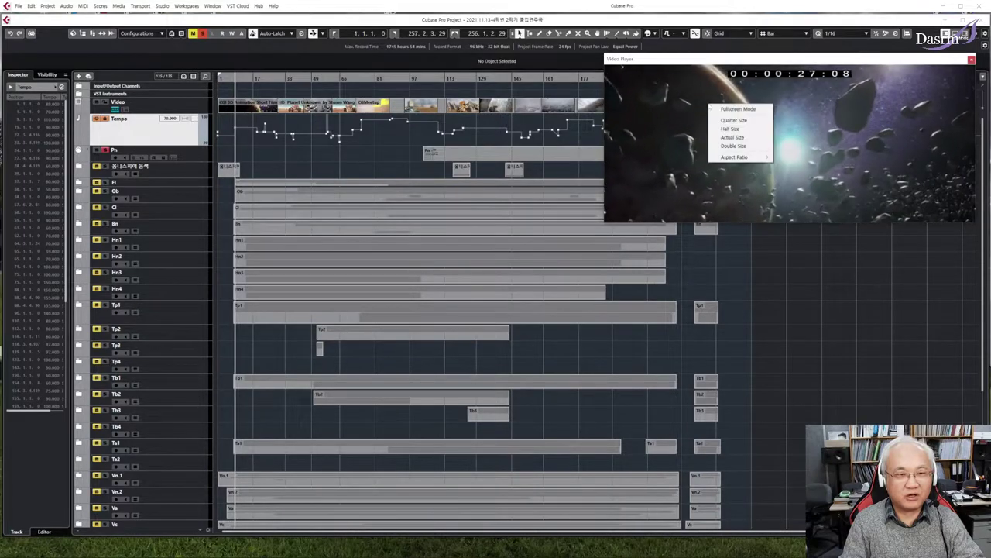
left_click(734, 145)
left_click_drag(805, 62, 432, 73)
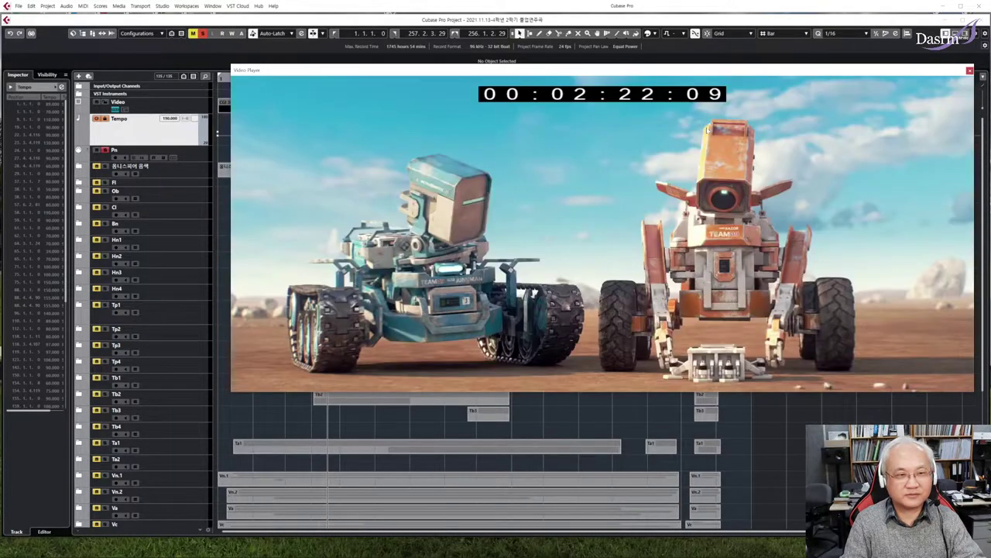
- Return the video player to Half Size and move it clear of the first part of the arrangement
right_click(707, 130)
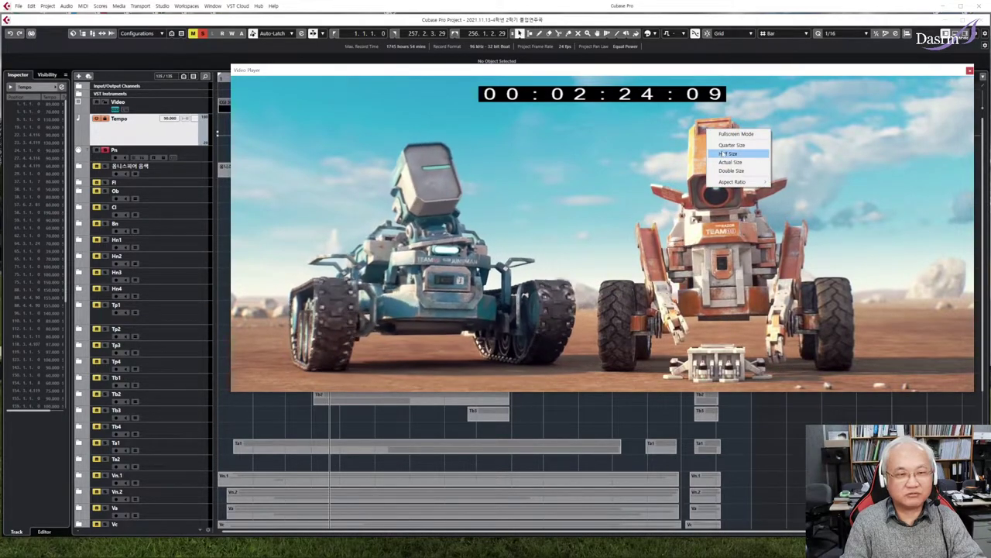
left_click(728, 153)
left_click_drag(375, 70, 750, 89)
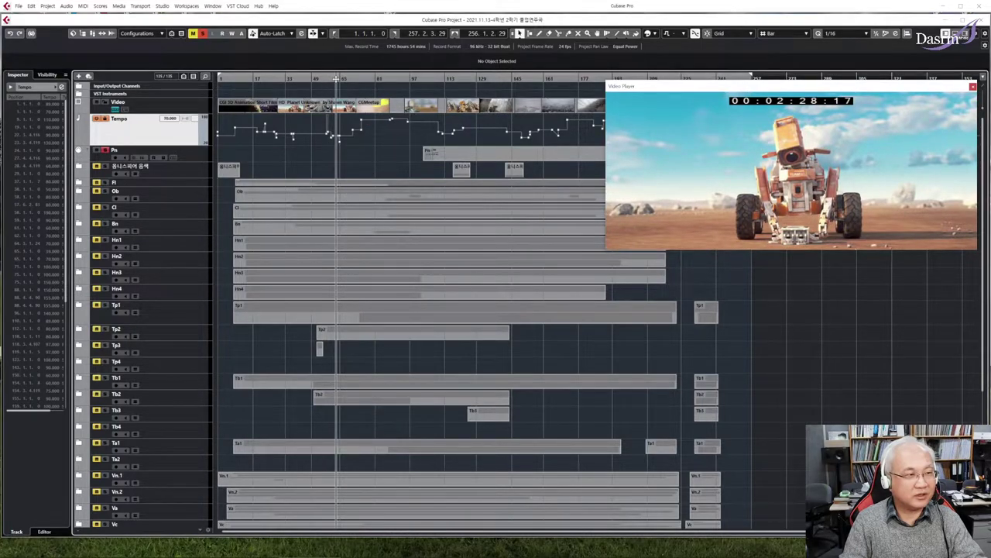
- Sample the film's middle scenes by locating to successive points from about bar 67 to bar 187
left_click(345, 78)
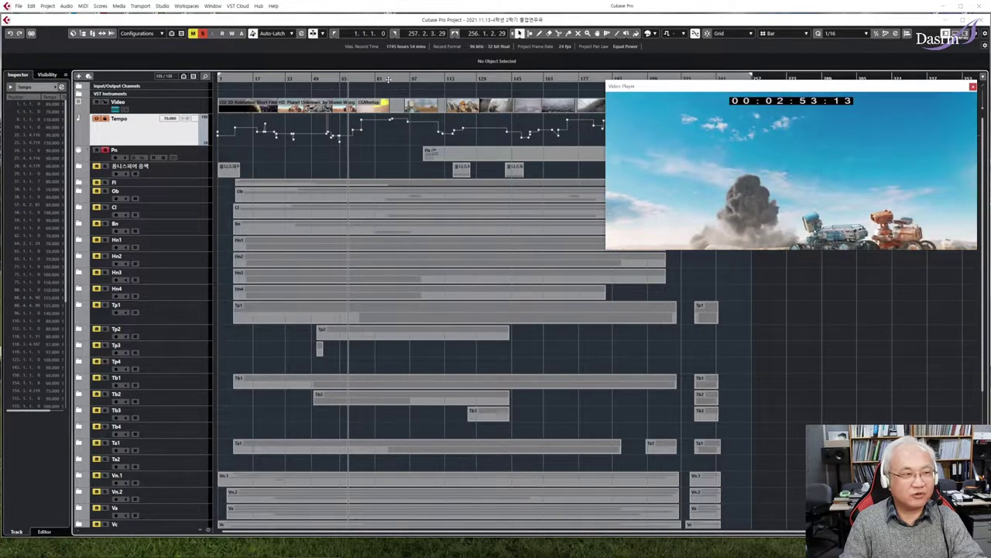
left_click(374, 79)
left_click(400, 79)
left_click(440, 79)
left_click(470, 77)
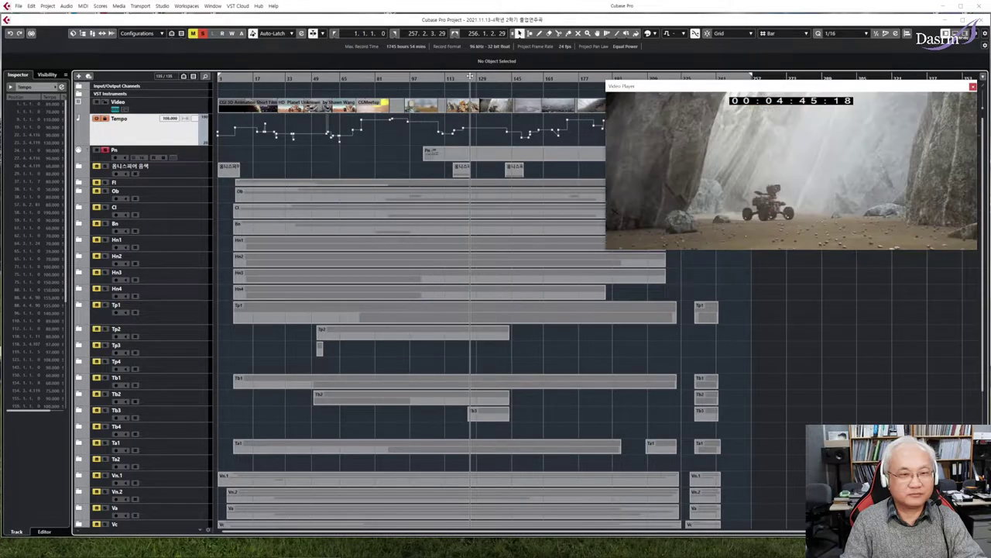
left_click(499, 79)
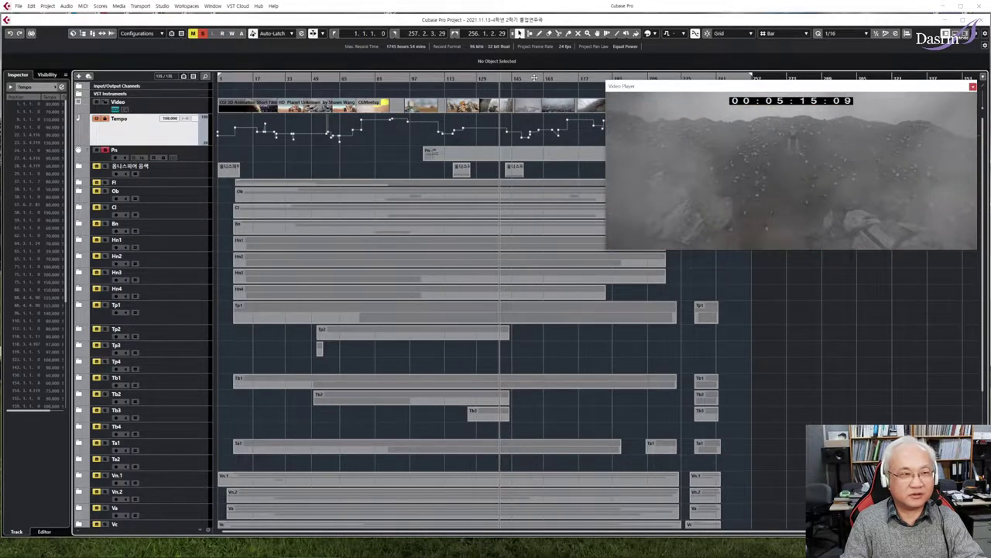
left_click(535, 78)
left_click(562, 77)
left_click(604, 79)
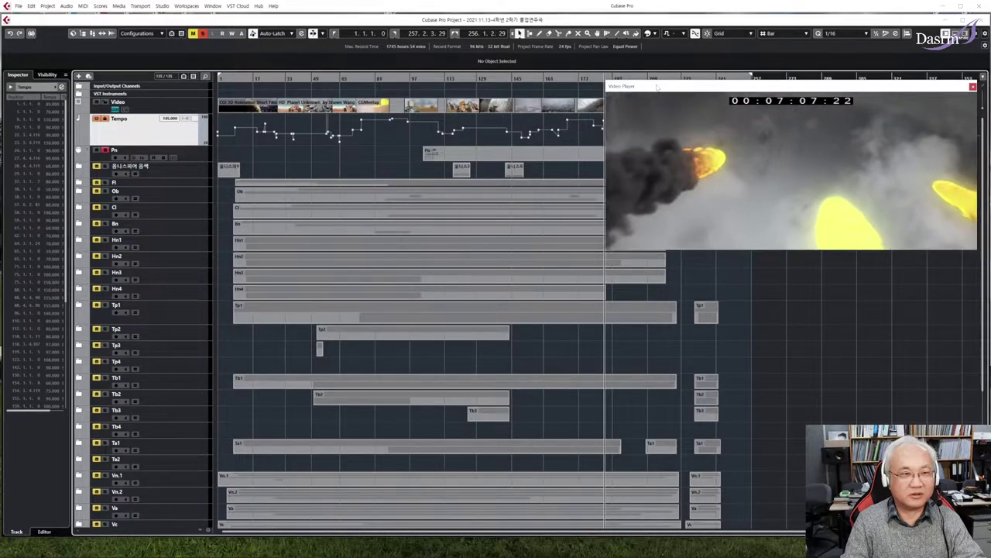
- Move the video player below the ruler to uncover it and sample the film's closing scenes up to the end title
left_click_drag(654, 86, 651, 99)
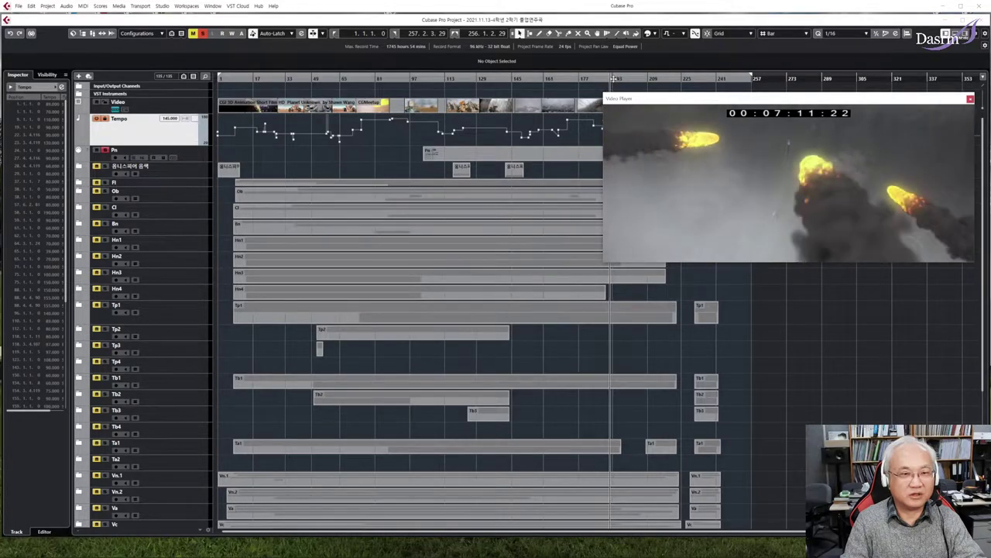
left_click(627, 79)
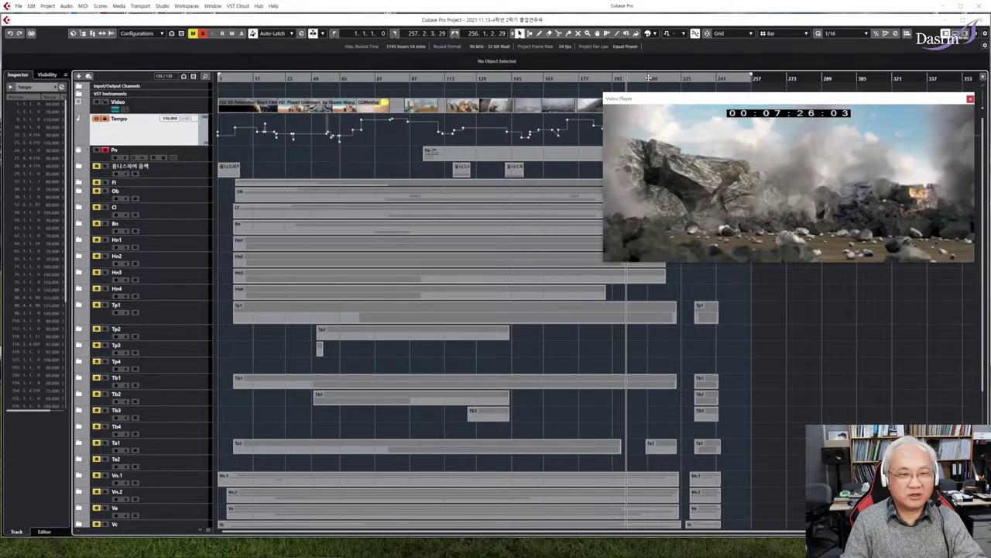
left_click(649, 79)
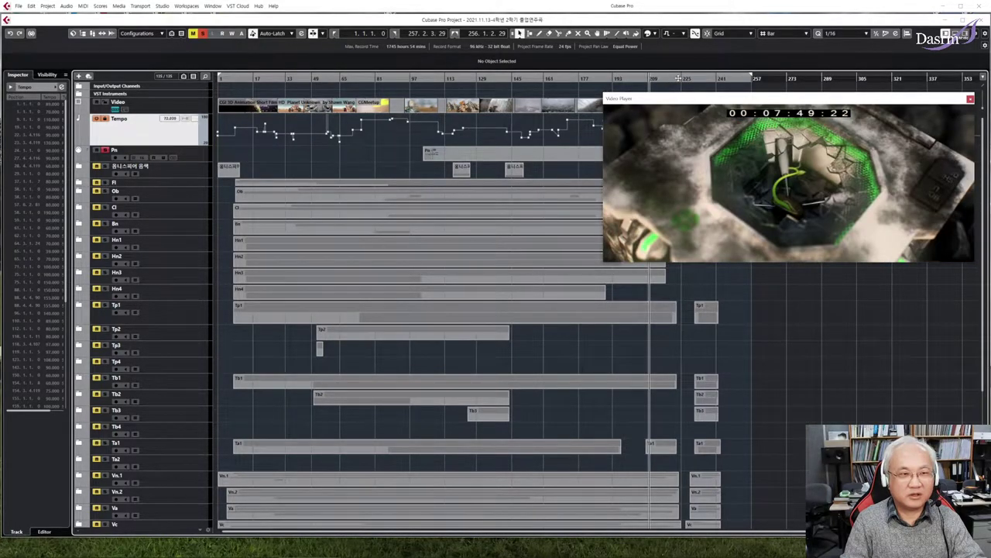
left_click(678, 78)
left_click(665, 78)
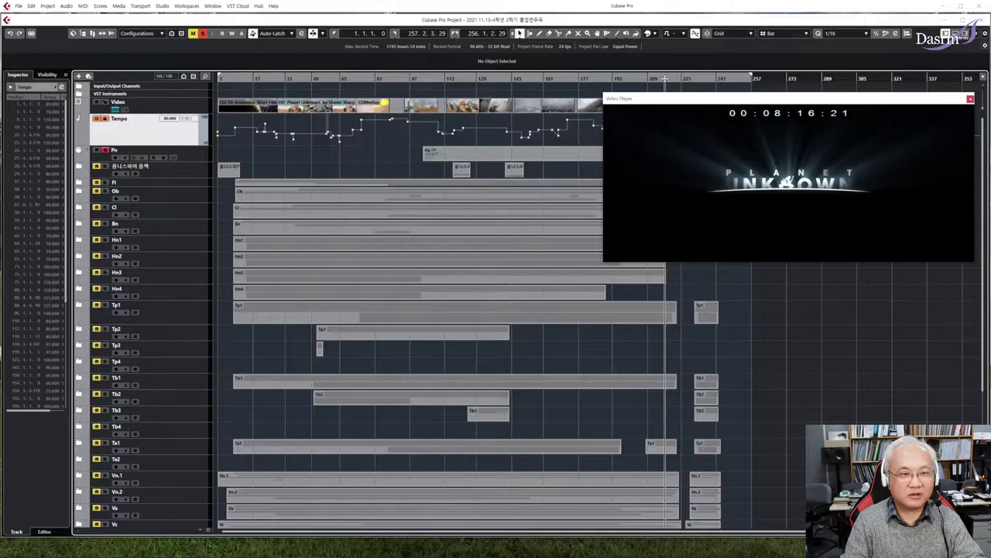
left_click(635, 79)
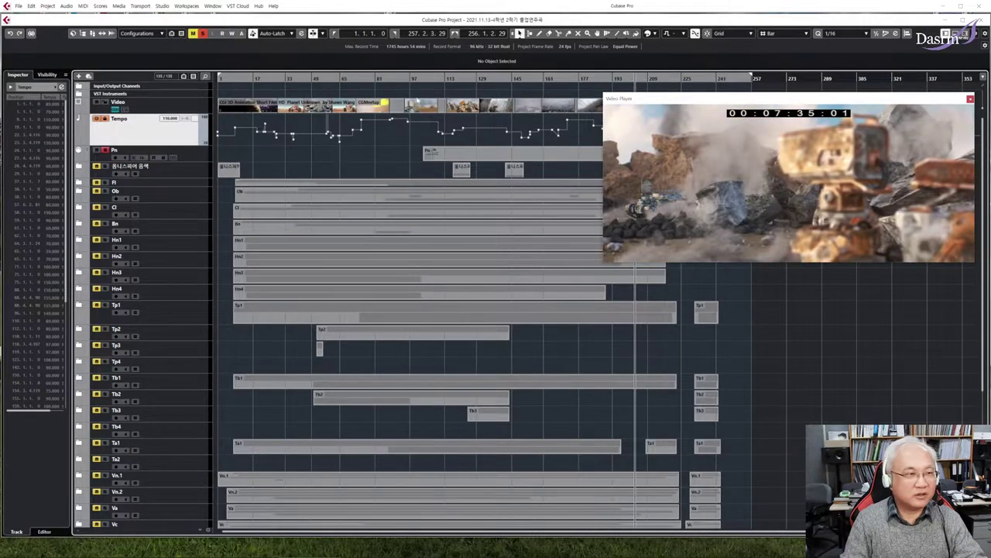
- Return to the project start, zoom the timeline in until individual bars are numbered, and play the first few seconds
left_click(235, 78)
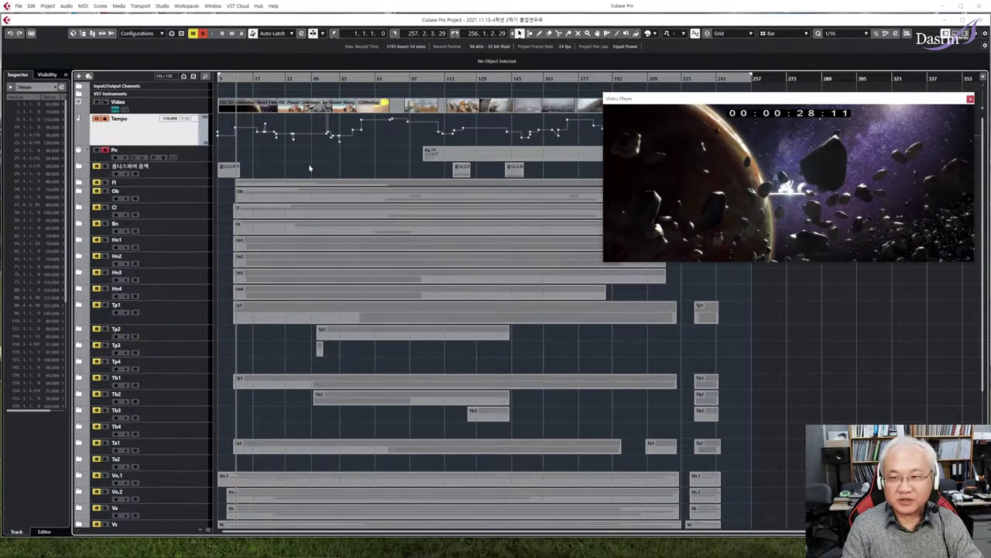
left_click(219, 79)
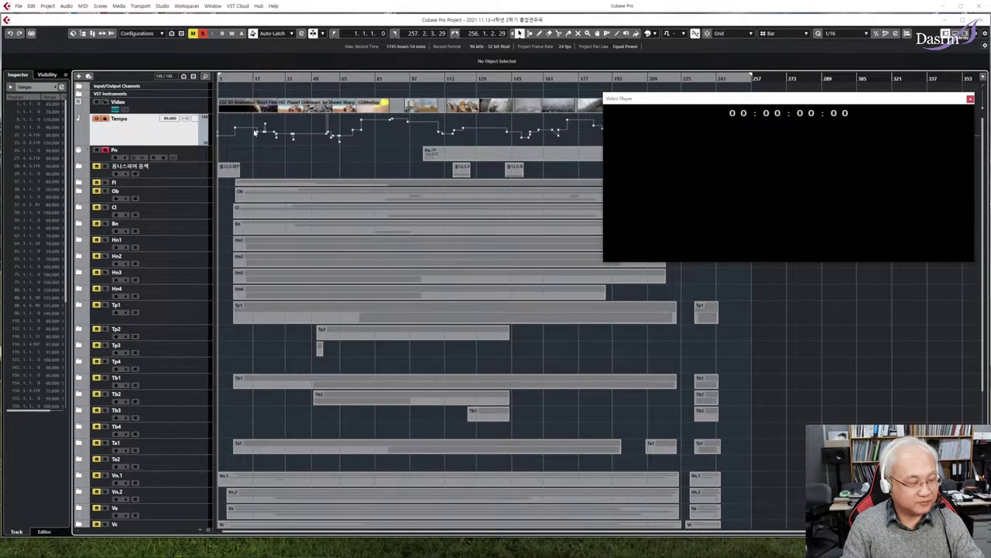
key("h")
key("h")
key("h")
key("h")
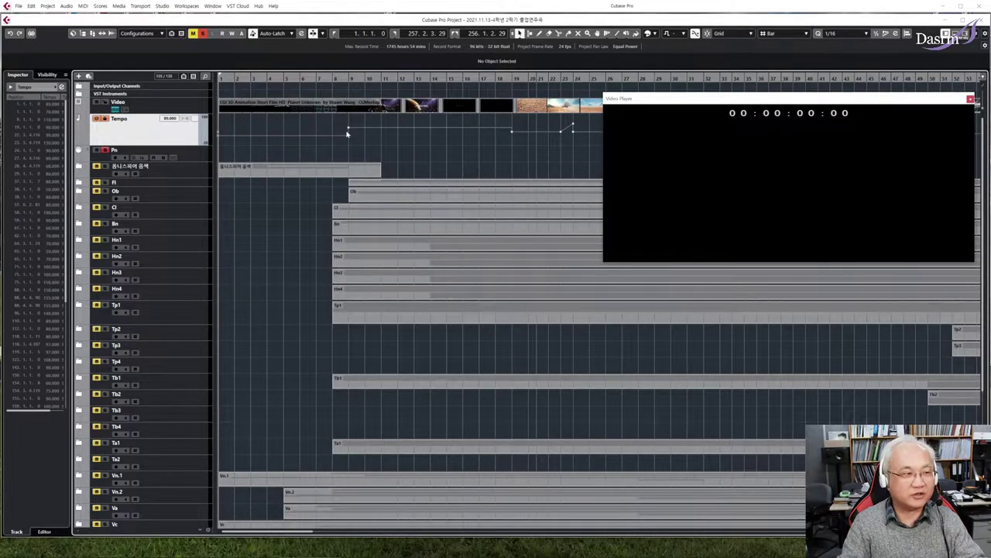
key("space")
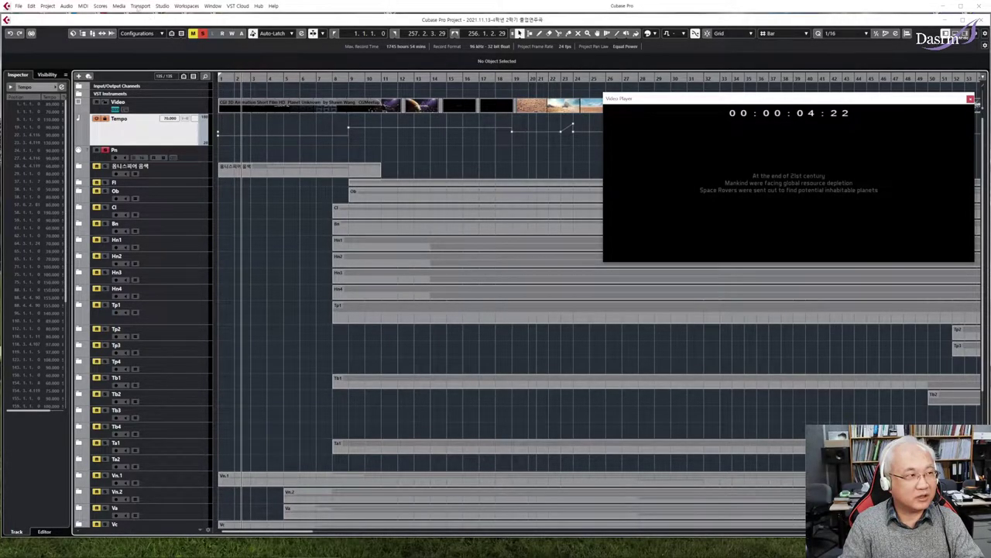
- Show the transport bar and play a short passage of the opening to check the metronome click
left_click(139, 7)
left_click(143, 16)
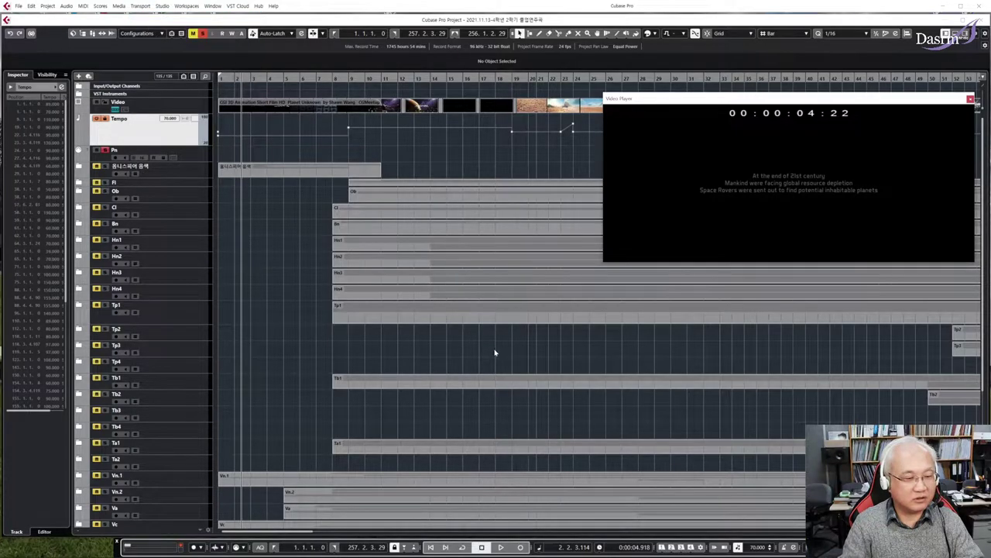
key("space")
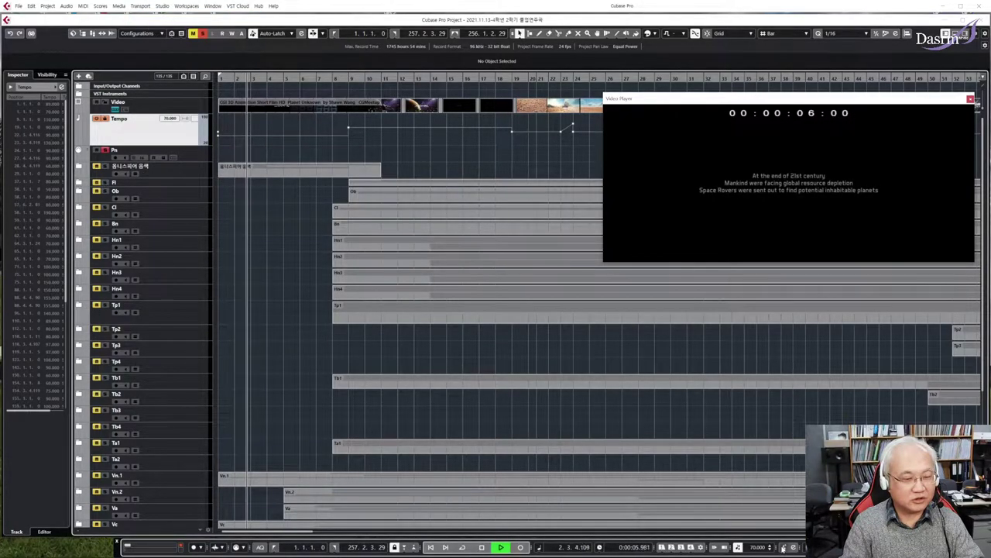
key("space")
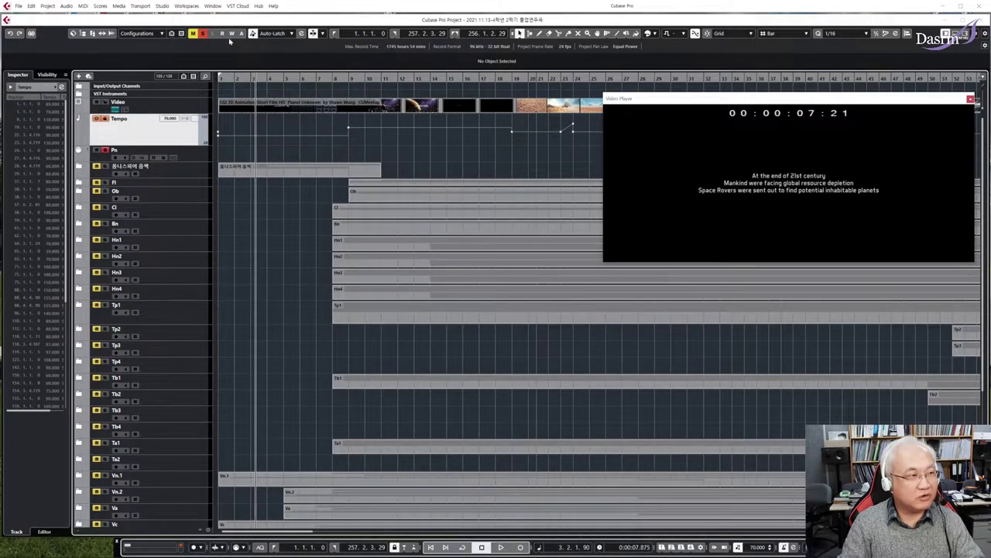
- Review the general click and count-in options in Metronome Setup and accept them
left_click(165, 6)
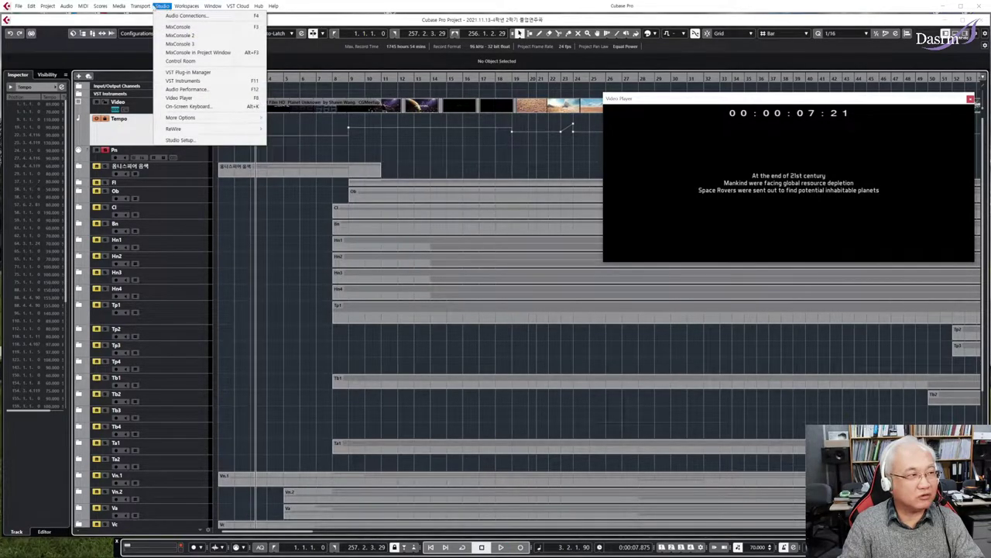
mouse_move(140, 6)
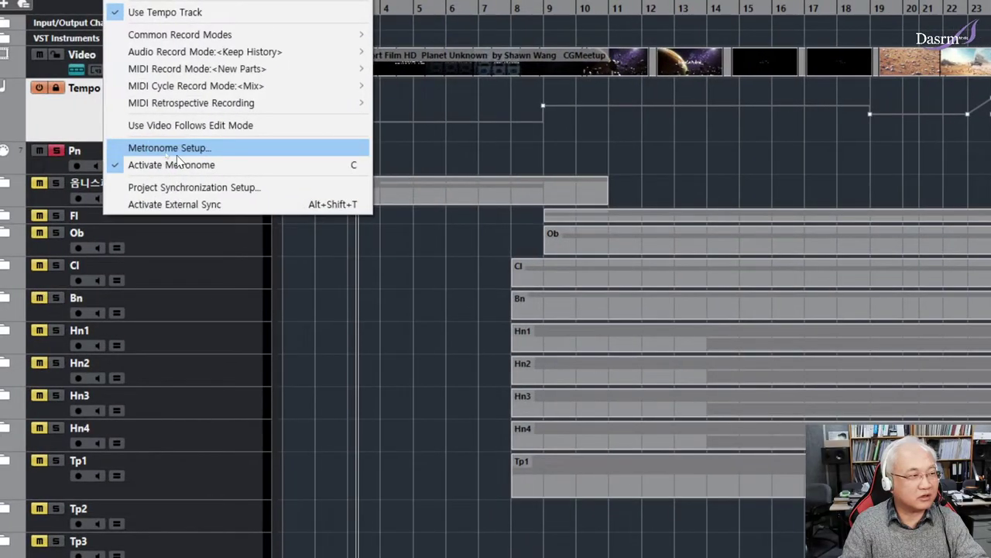
left_click(172, 148)
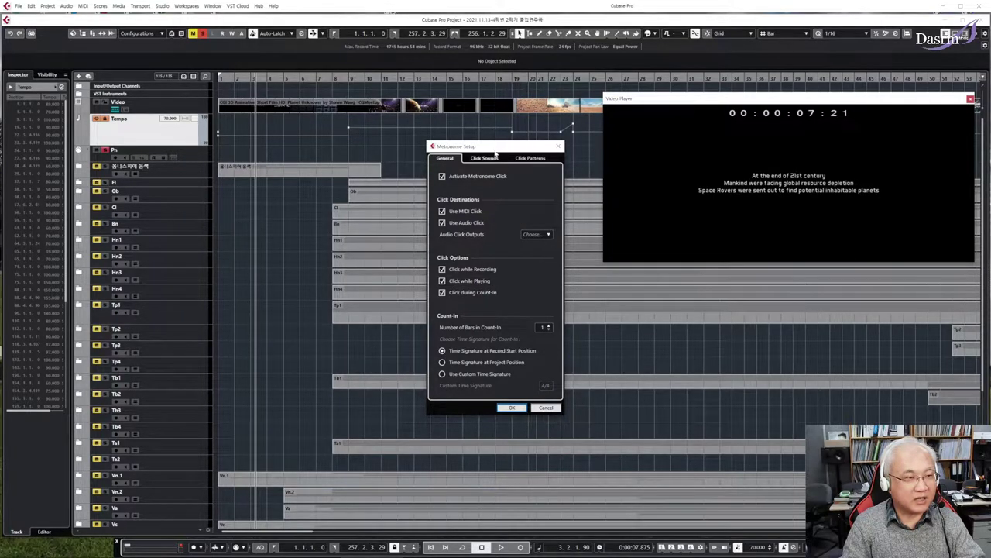
left_click_drag(492, 147, 414, 135)
left_click(435, 395)
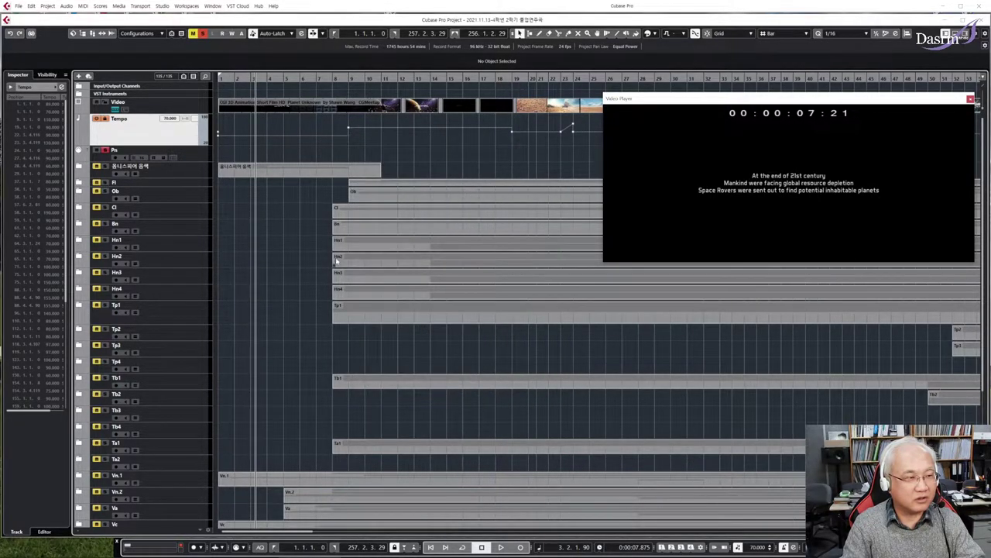
- Play the opening with the metronome, replay from about bar 8 across the tempo change, and place the cursor just before bar 9
key("space")
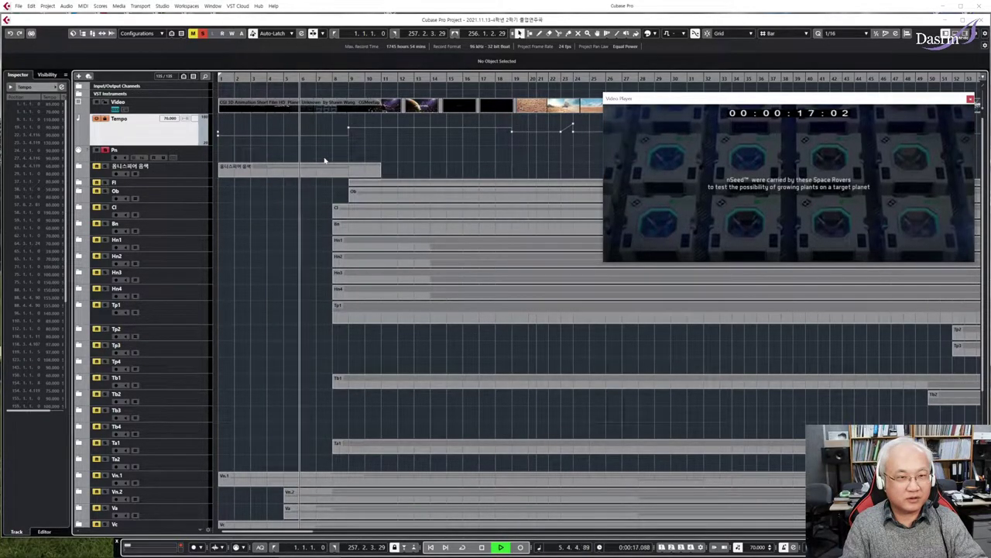
key("space")
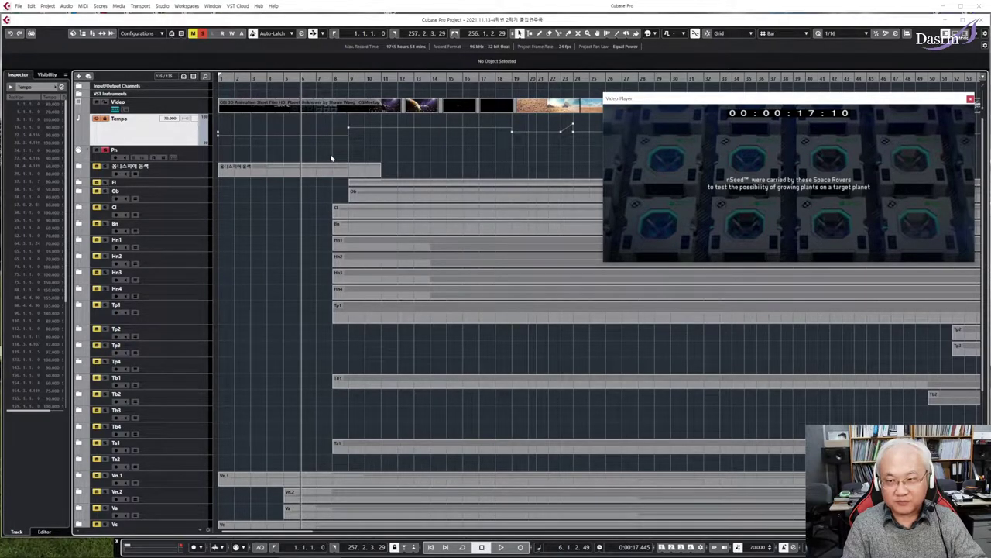
left_click(337, 86)
key("space")
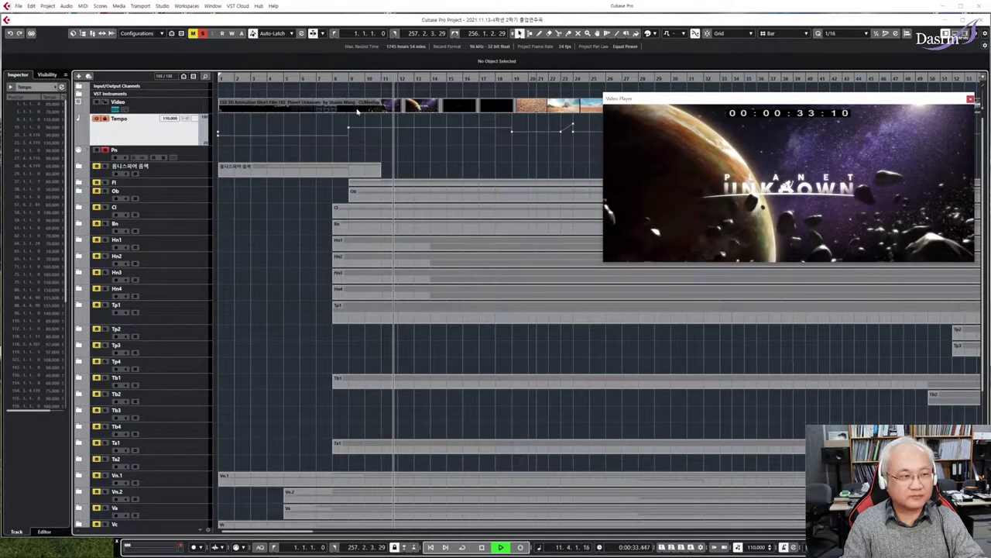
key("space")
left_click(348, 78)
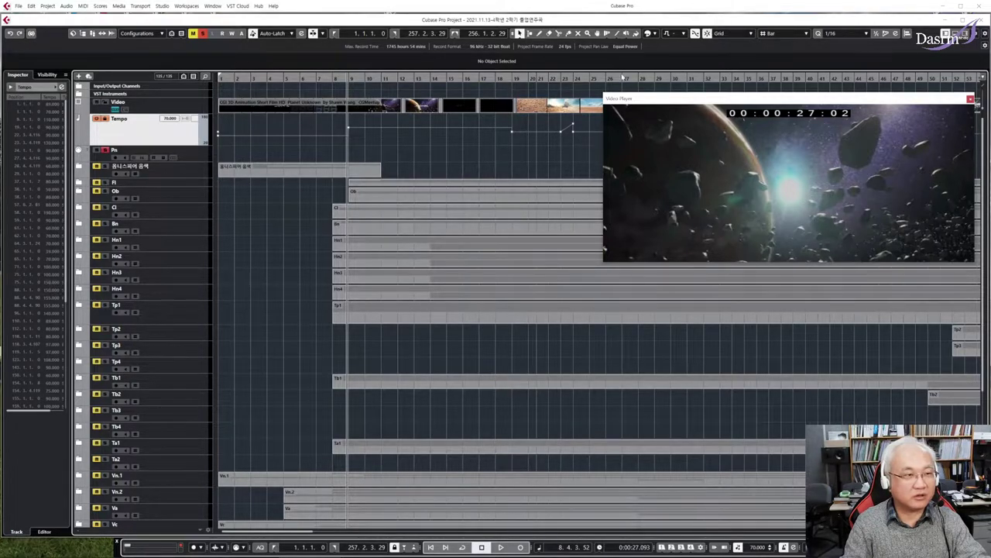
- Place the cursor at bar 9 and play the passage from the tempo change twice against the video
left_click(349, 81)
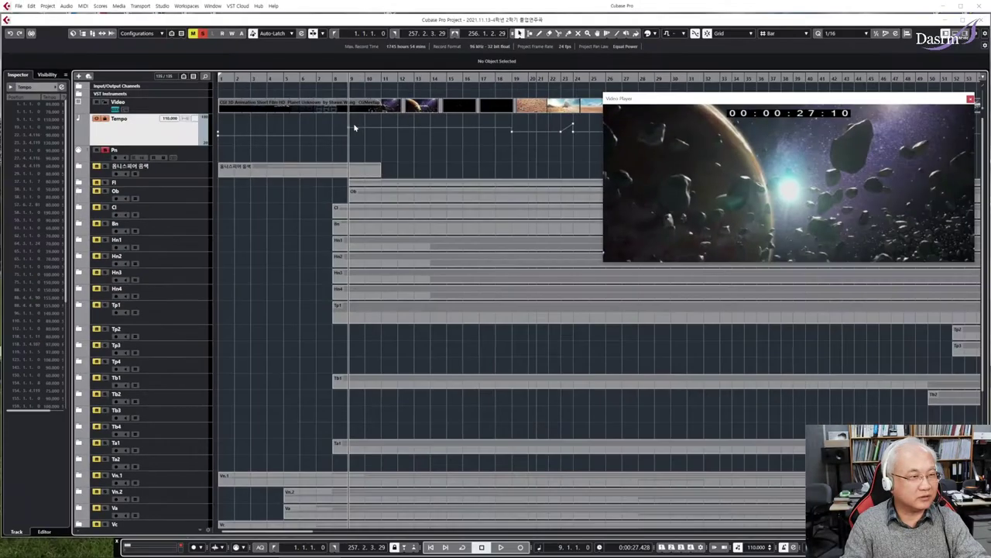
key("space")
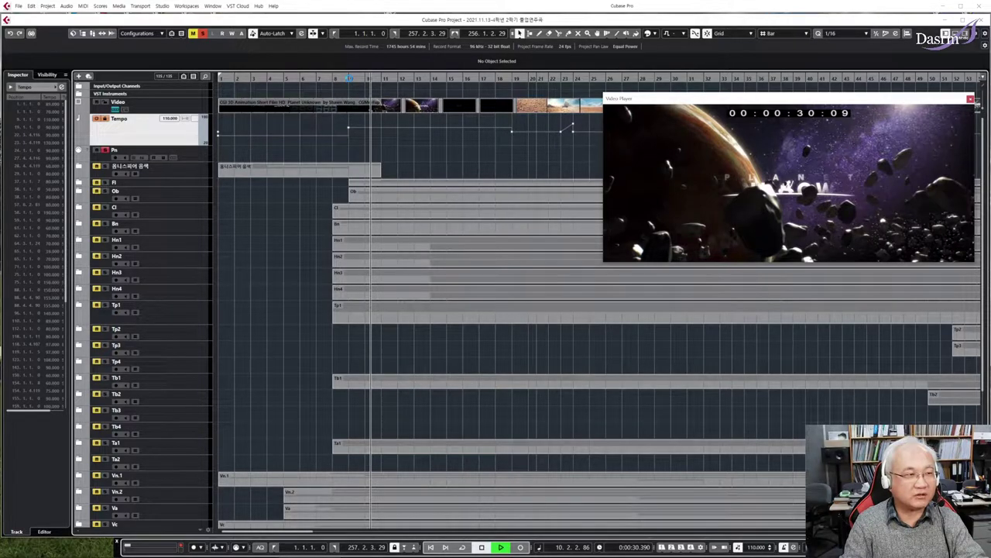
key("space")
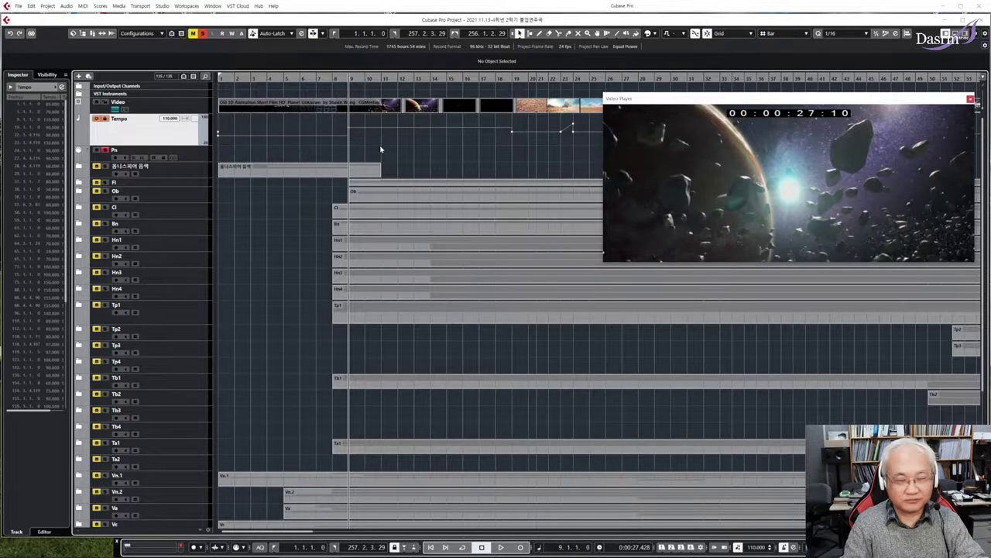
key("space")
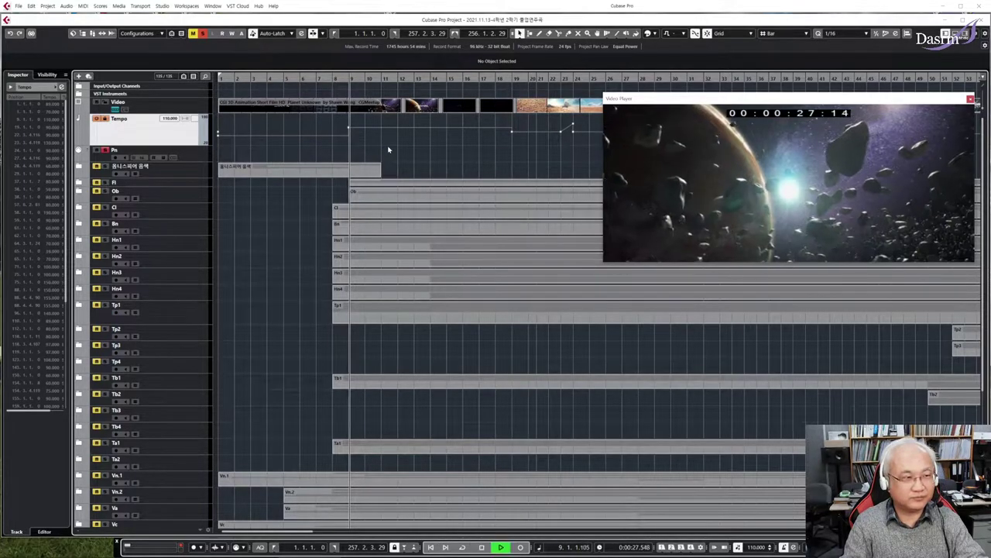
key("space")
- Check the black scene before bar 19, play from there across the tempo change, and place the cursor at bar 21
left_click(501, 78)
left_click(472, 78)
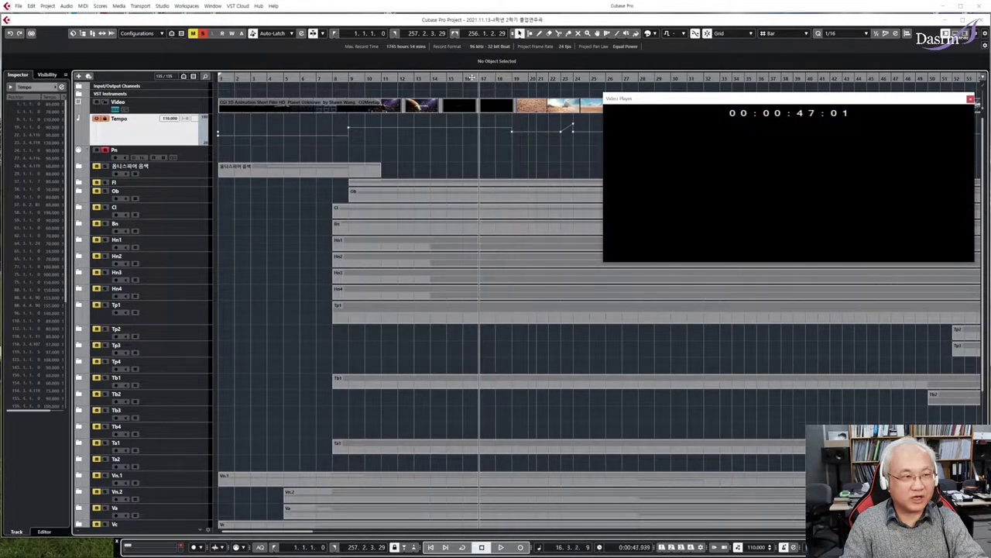
left_click(445, 77)
left_click(502, 78)
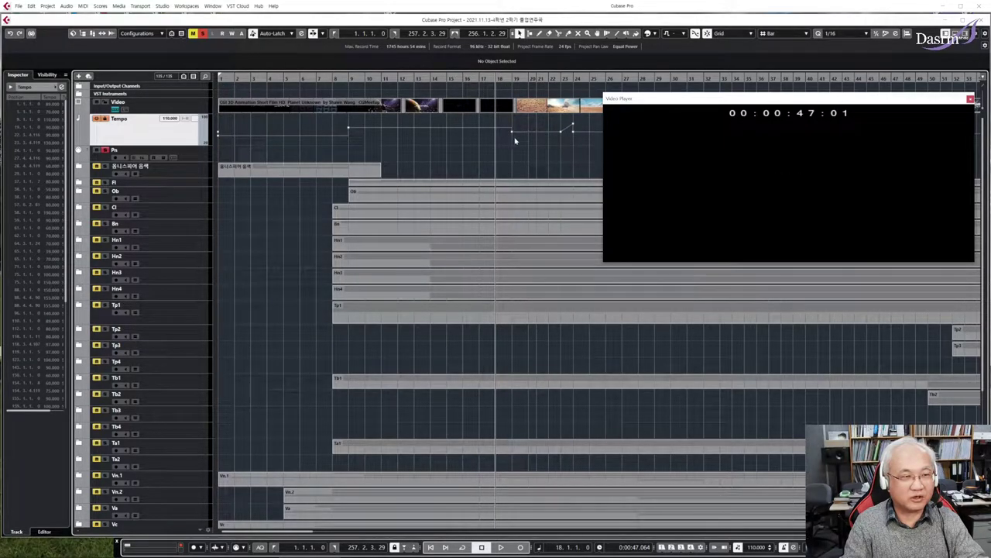
left_click(512, 78)
key("space")
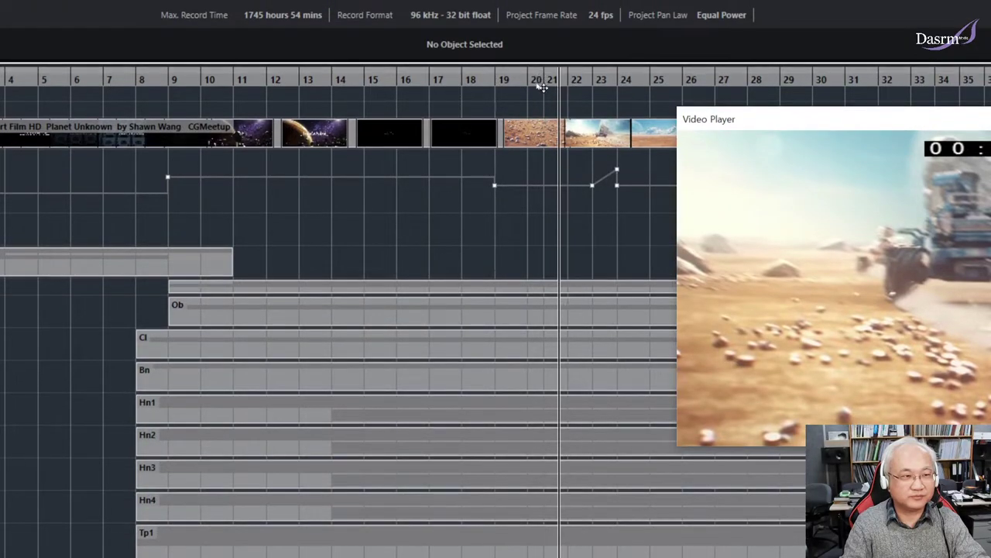
left_click(544, 84)
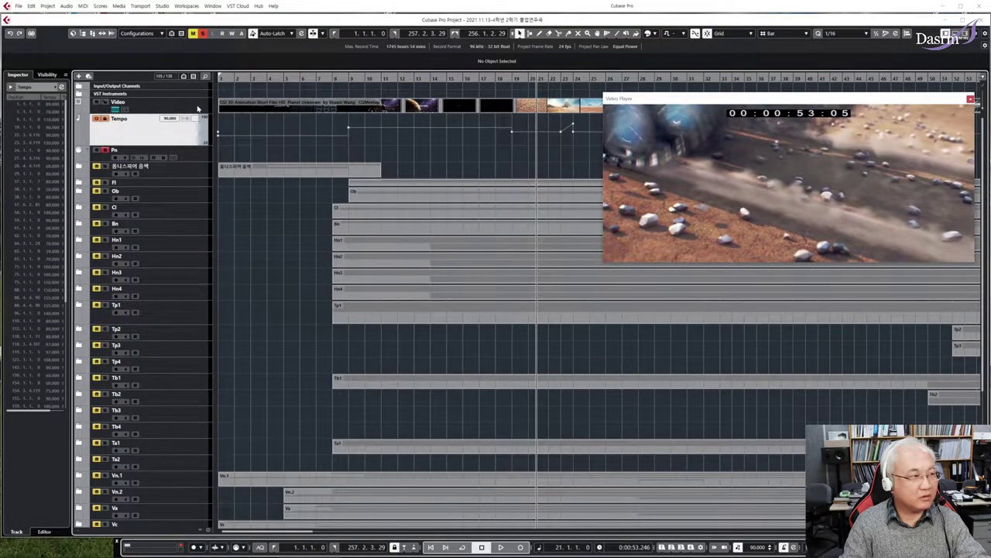
- Add a Signature track and move it above the Video track
right_click(193, 132)
mouse_move(233, 136)
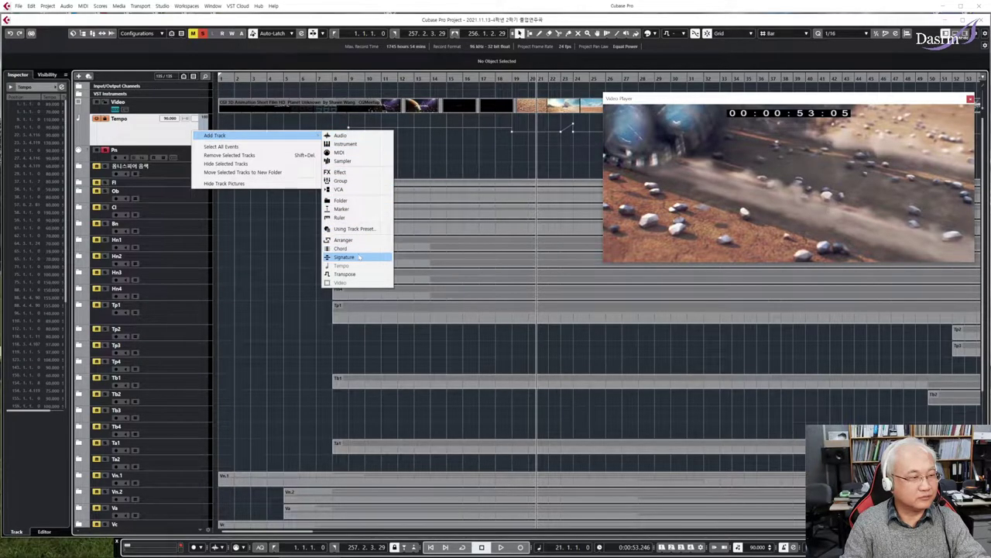
left_click(344, 256)
left_click_drag(193, 150, 197, 105)
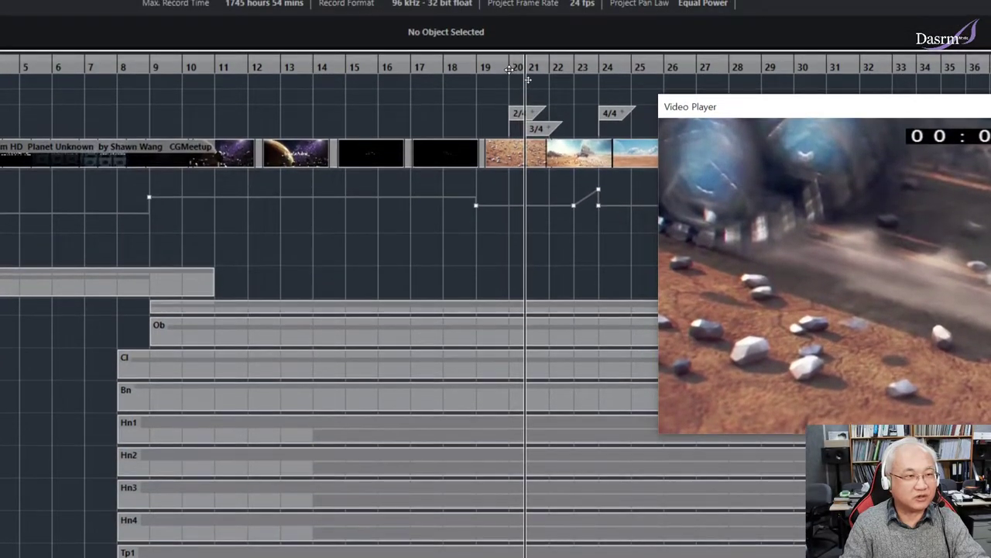
- Check the time signature changes from bar 20 and play a short passage from the 4/4 change at bar 24
left_click(512, 68)
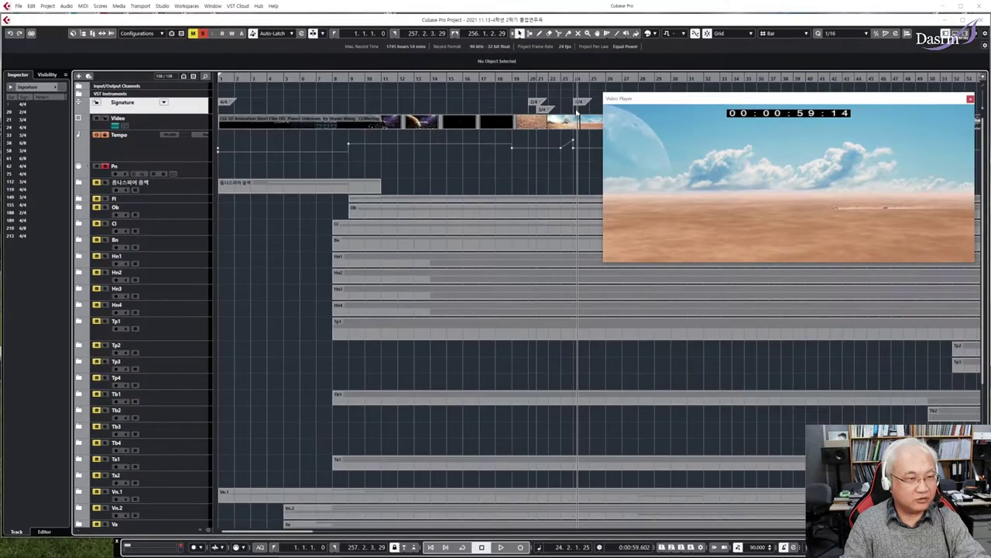
key("space")
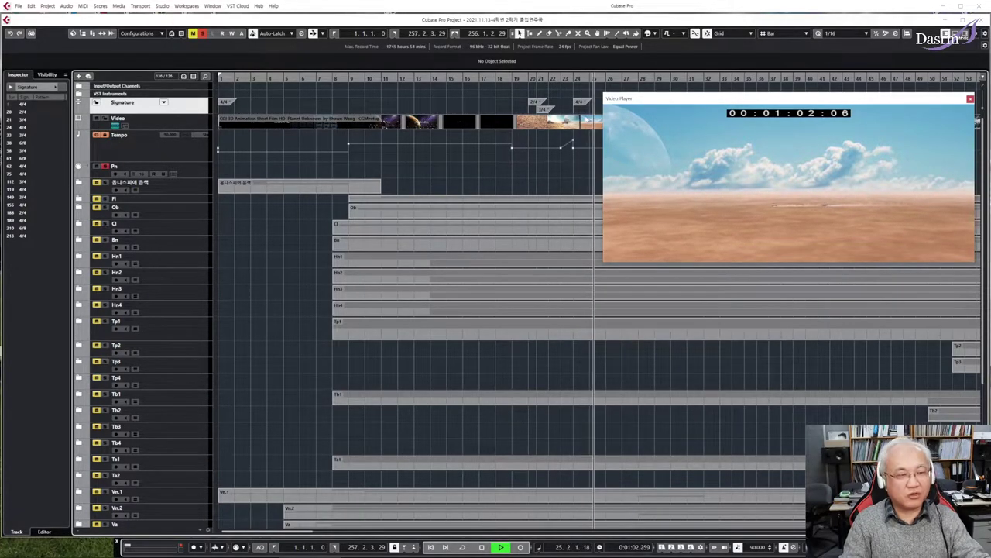
key("space")
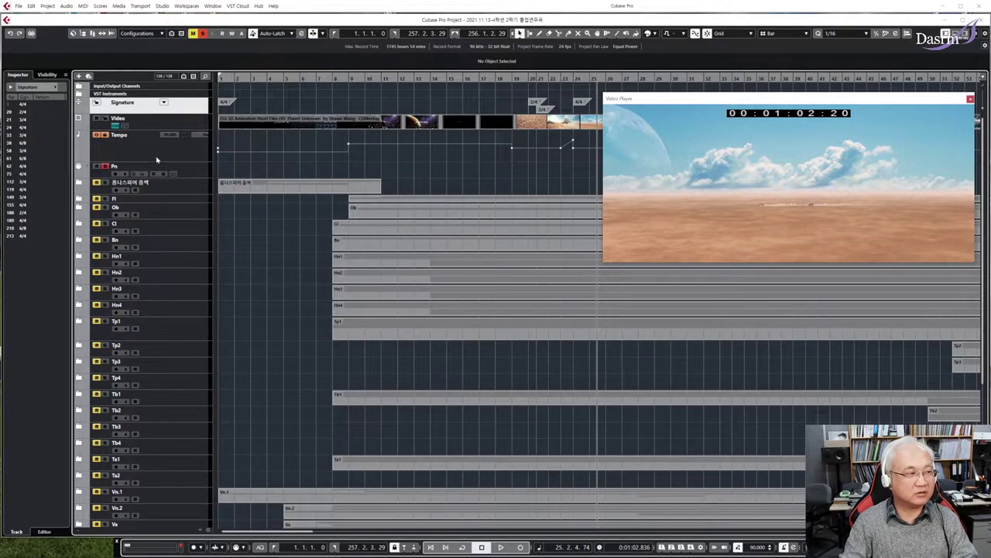
- Turn off solo on the Pn track and return the cursor to the project start
left_click(178, 174)
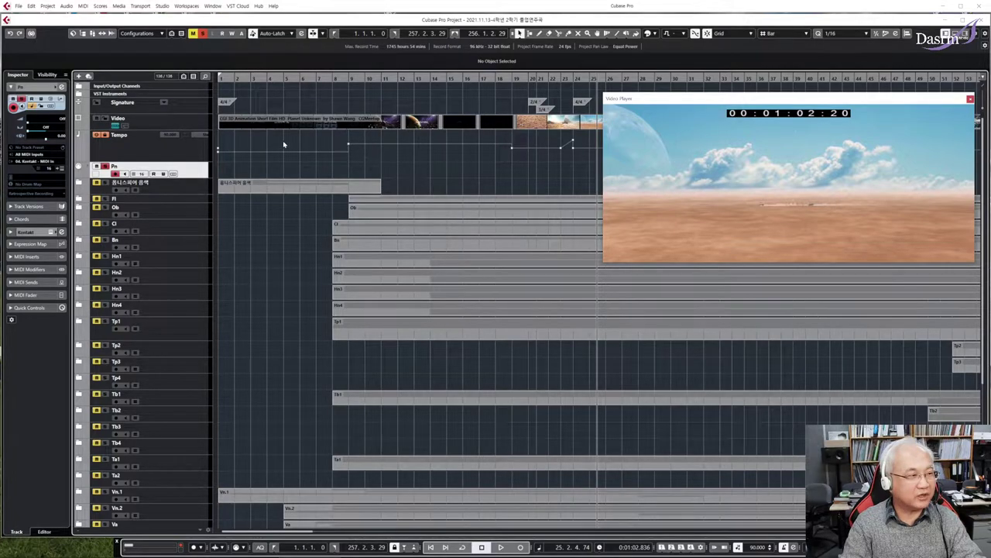
left_click(105, 166)
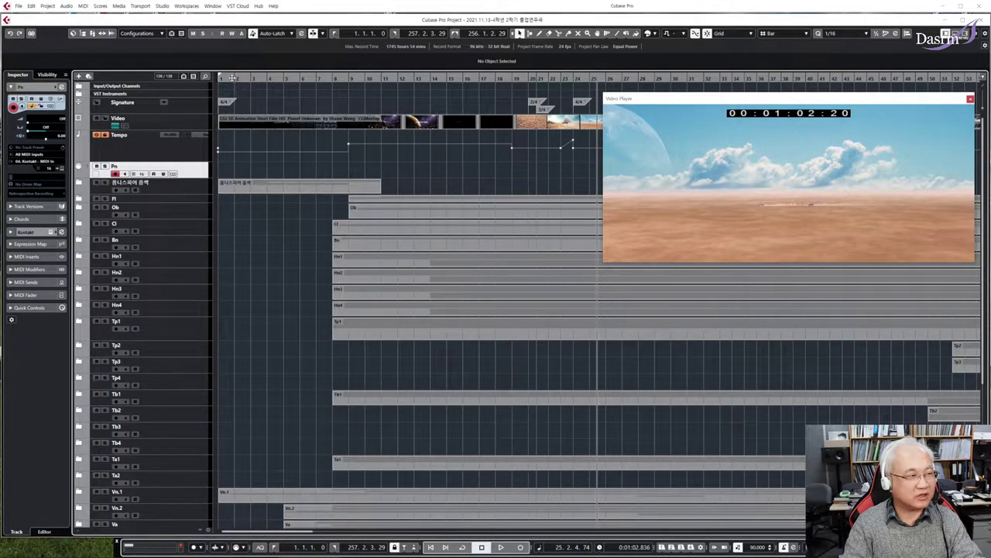
left_click(221, 79)
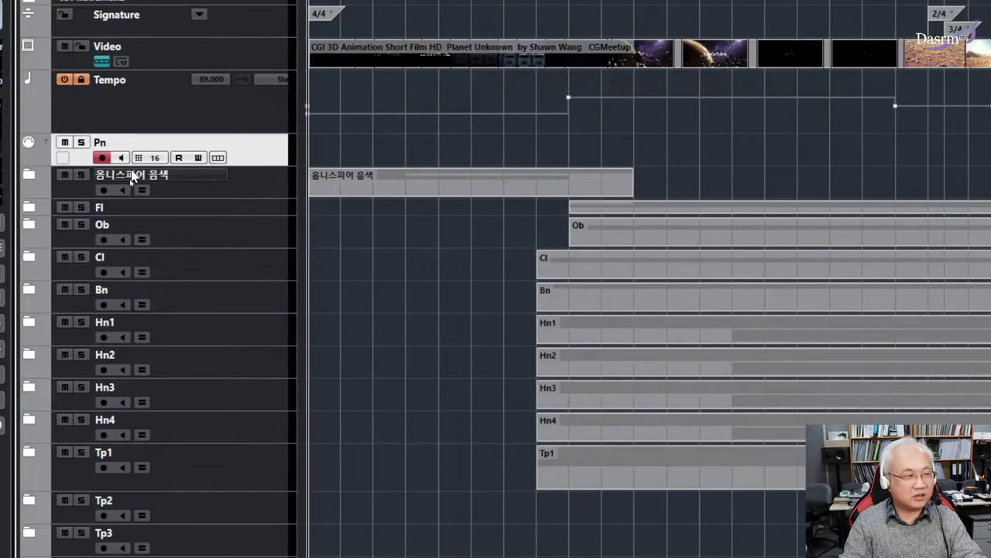
- Expand the 옴니스피어 음색 folder track and play the opening up to about bar 6
left_click(270, 183)
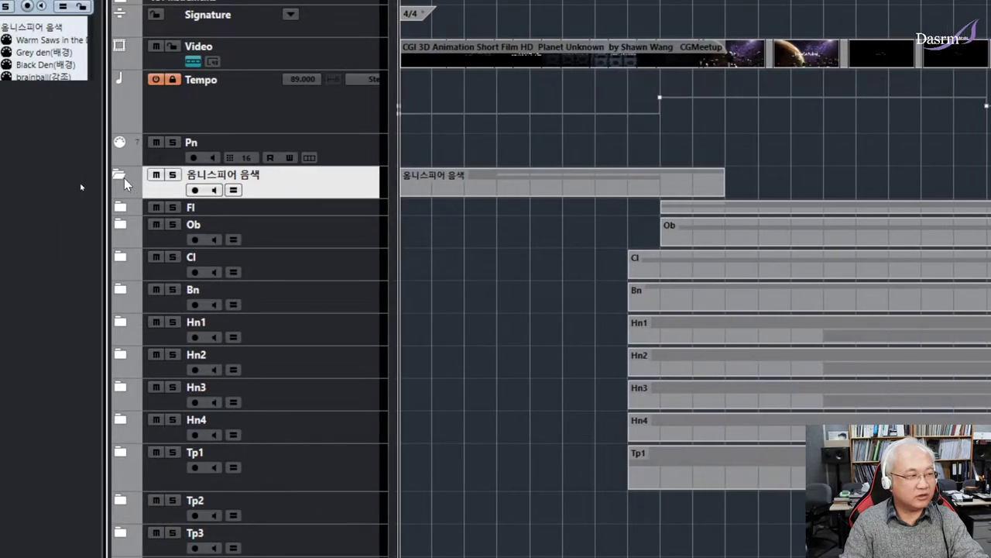
left_click(117, 178)
key("space")
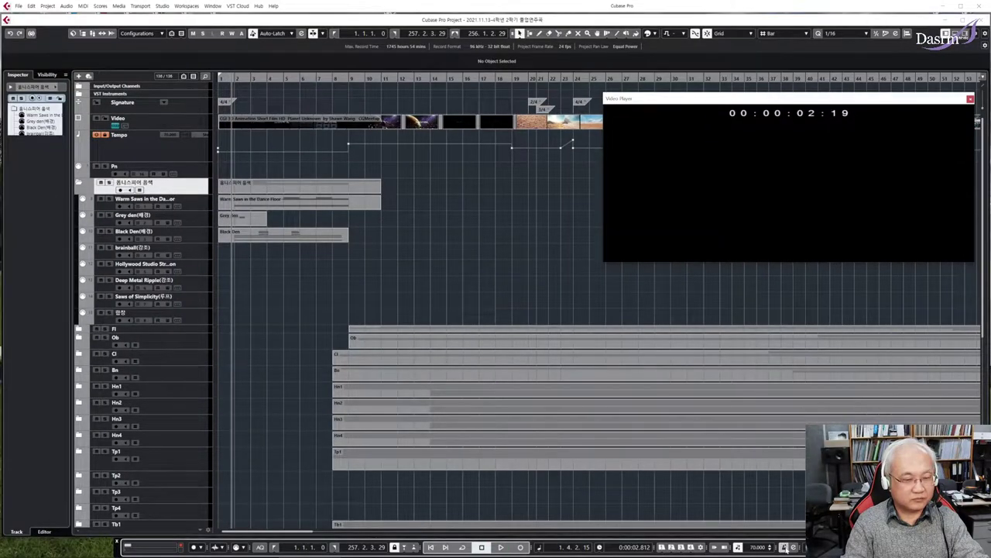
key("space")
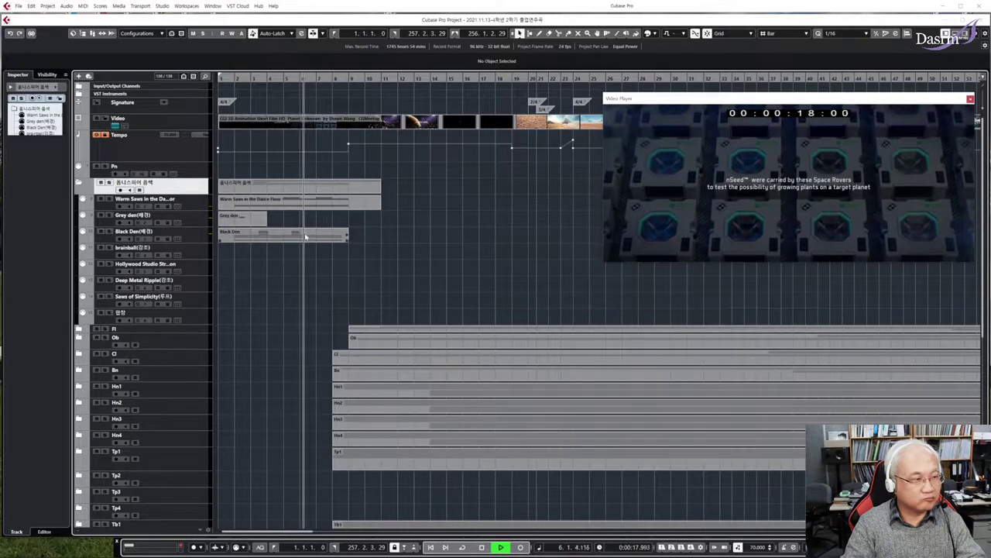
key("space")
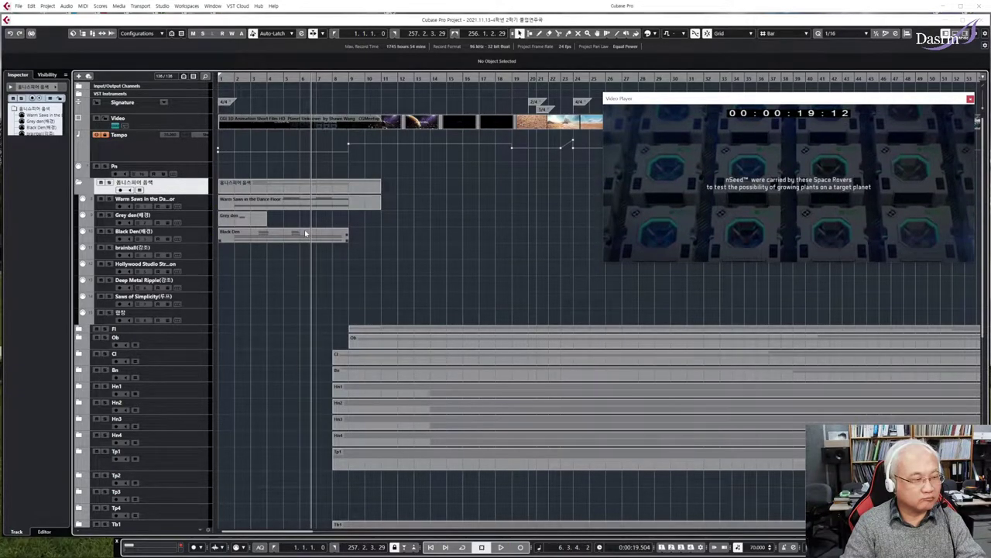
- Examine where the instrument parts enter, from the 옴니스피어 음색 folder down to Snare drum, and return to the project start
key("g")
key("g")
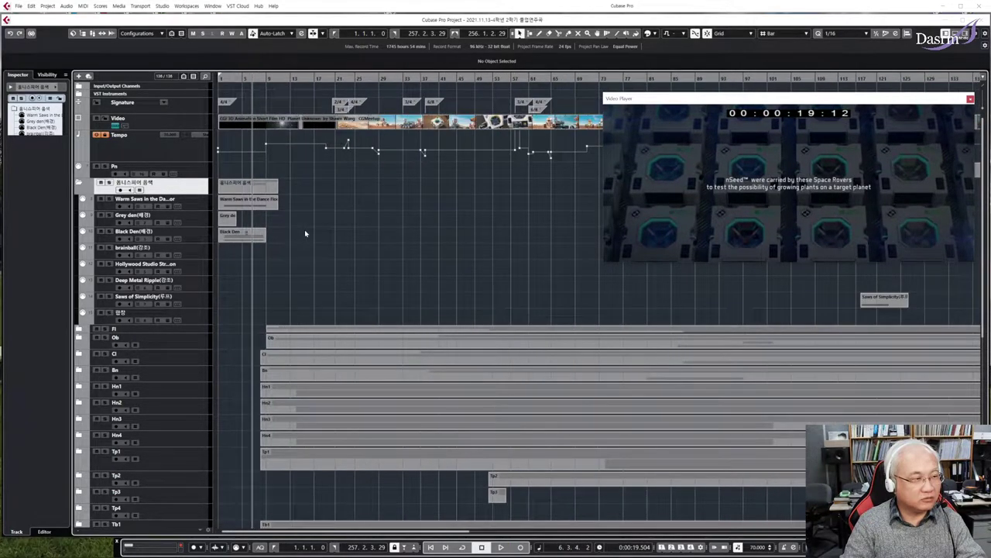
scroll(236, 263, "down", 5)
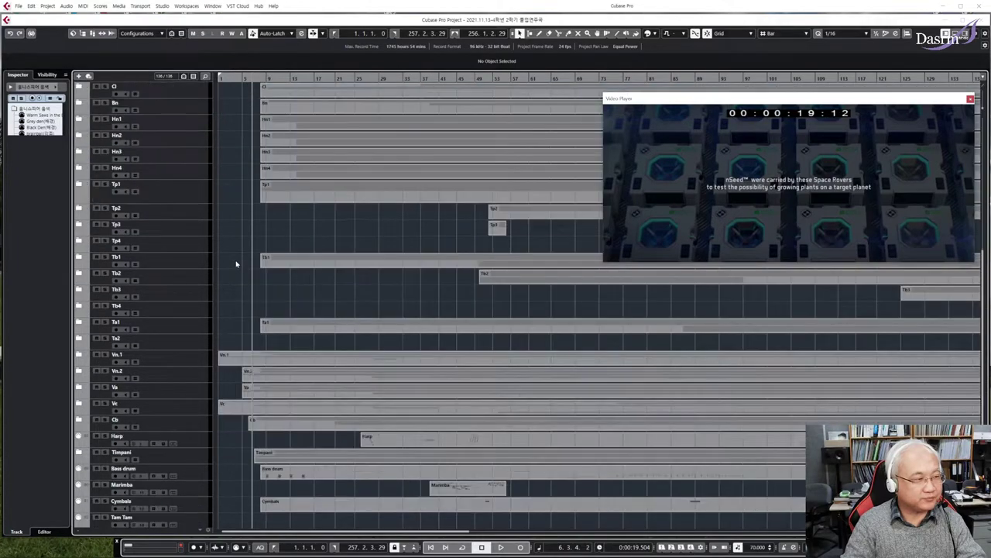
left_click(220, 80)
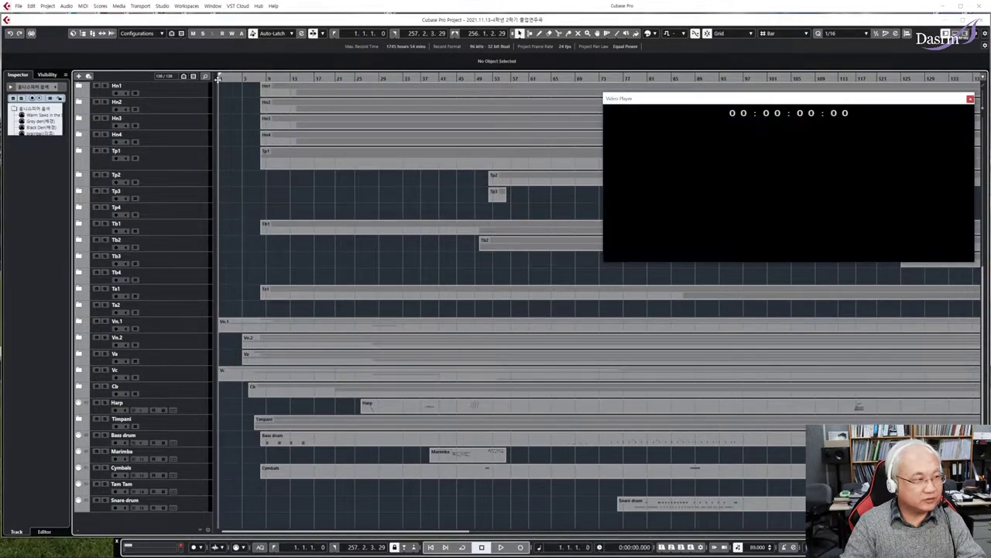
key("h")
key("h")
key("h")
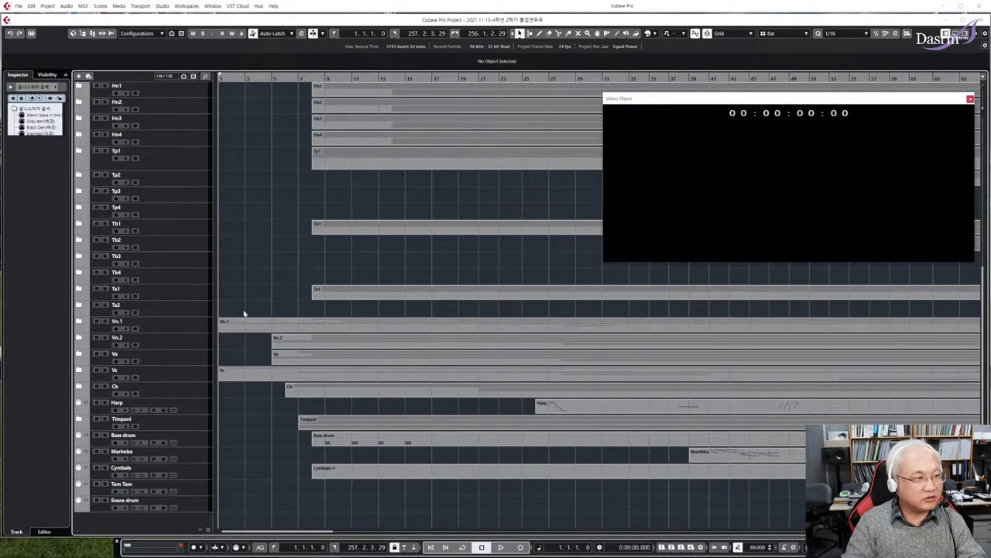
scroll(244, 313, "up", 4)
scroll(244, 312, "down", 1)
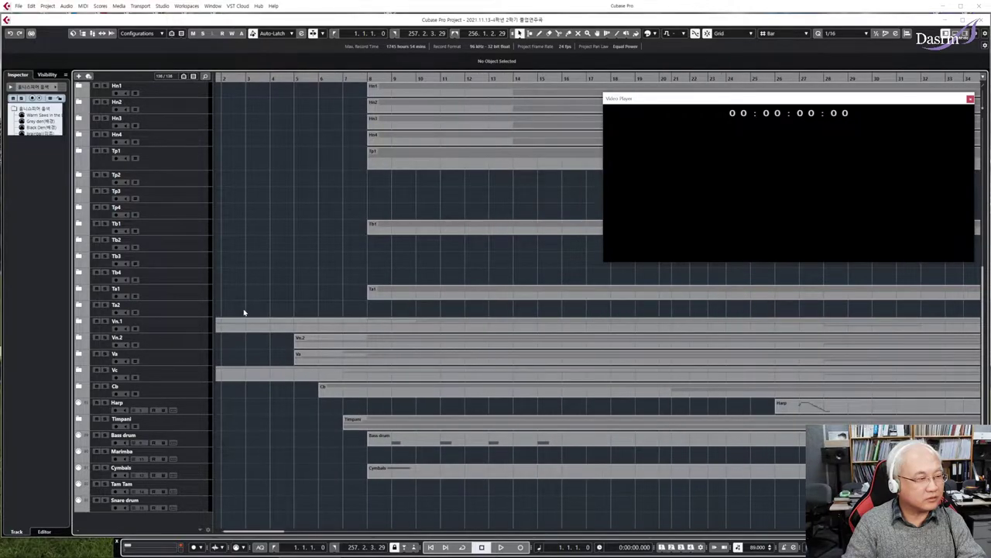
scroll(244, 312, "up", 5)
scroll(244, 313, "up", 2)
scroll(244, 311, "left", 1)
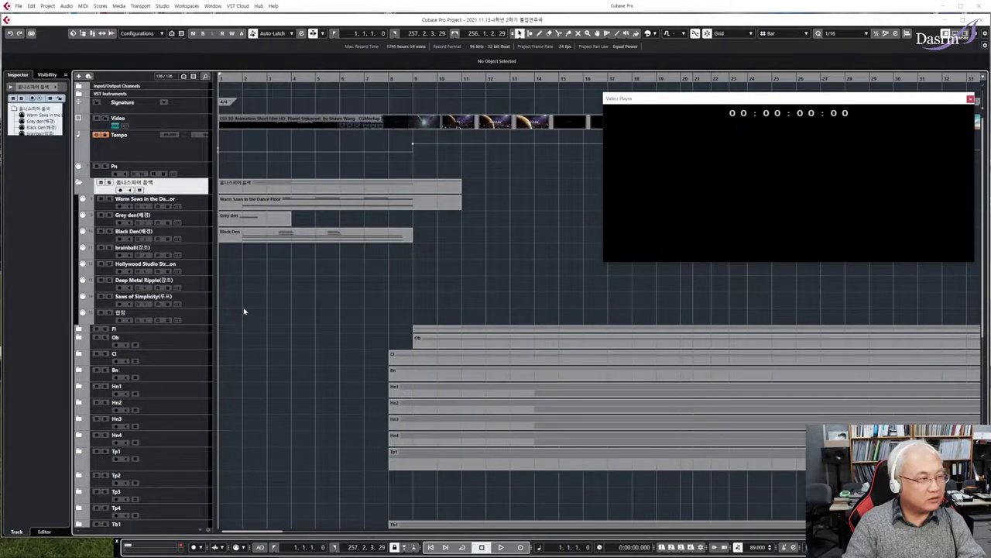
- Collapse the 옴니스피어 음색 folder and look through the instrument track list down to Snare drum
left_click(81, 189)
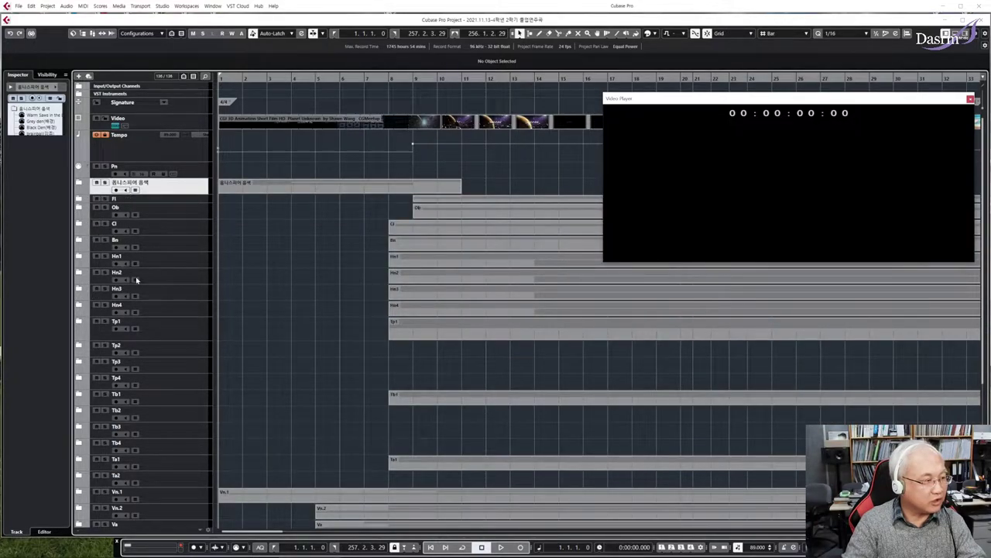
scroll(148, 278, "down", 5)
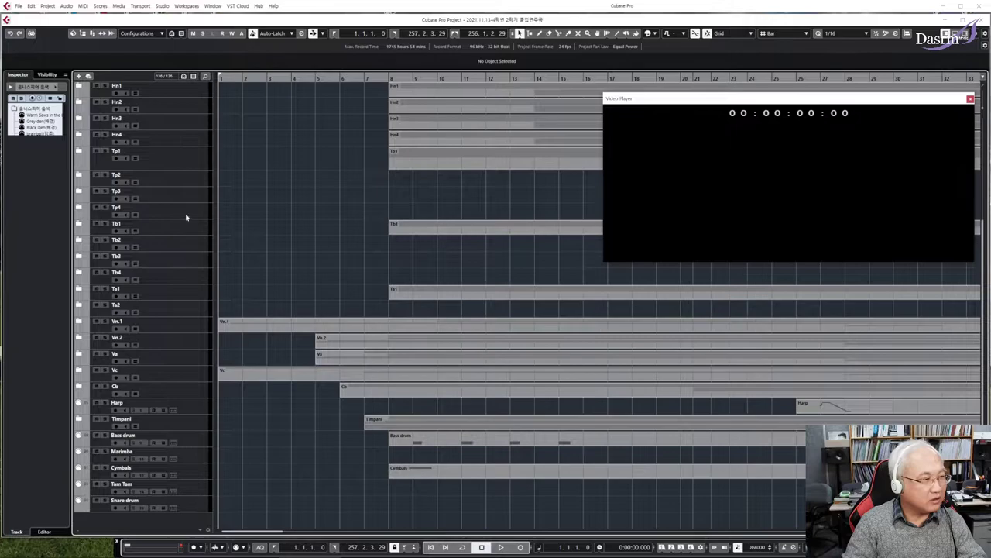
scroll(173, 243, "up", 5)
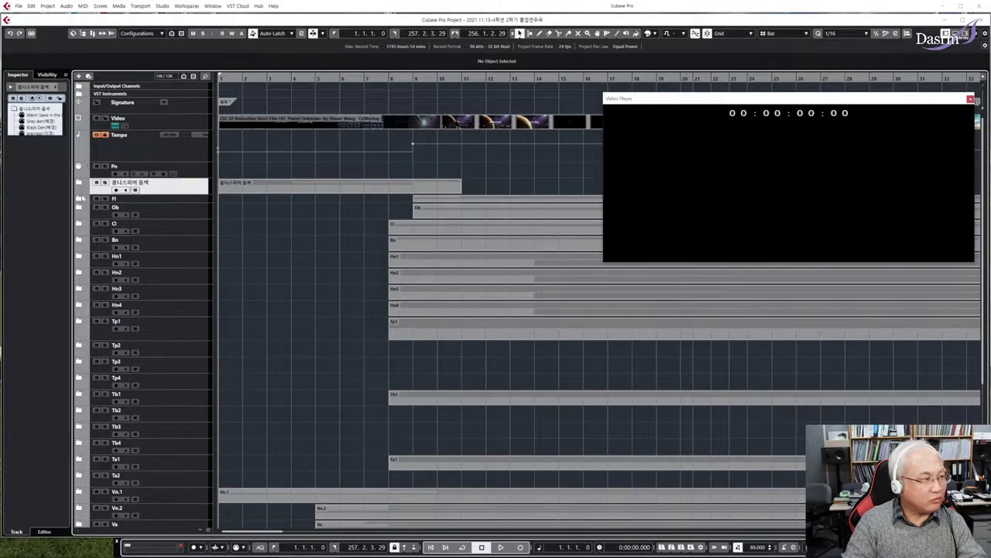
- Increase the height of the Fl folder track and expand it to show its flute tracks
left_click(156, 201)
left_click_drag(157, 204, 157, 212)
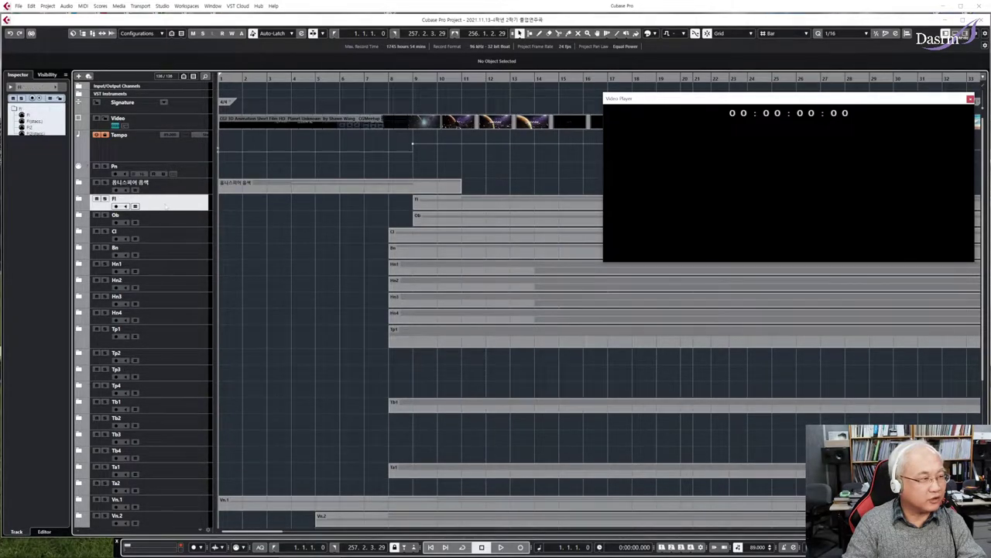
left_click(78, 200)
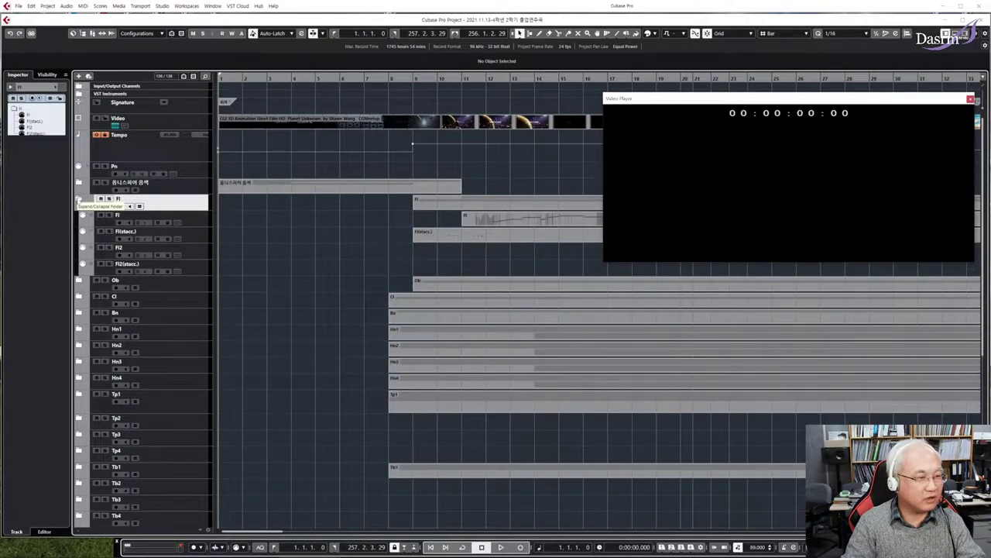
- Select the Fl, Fl(stacc.), Fl2 and Fl2(stacc.) tracks in turn to inspect their settings
left_click(192, 223)
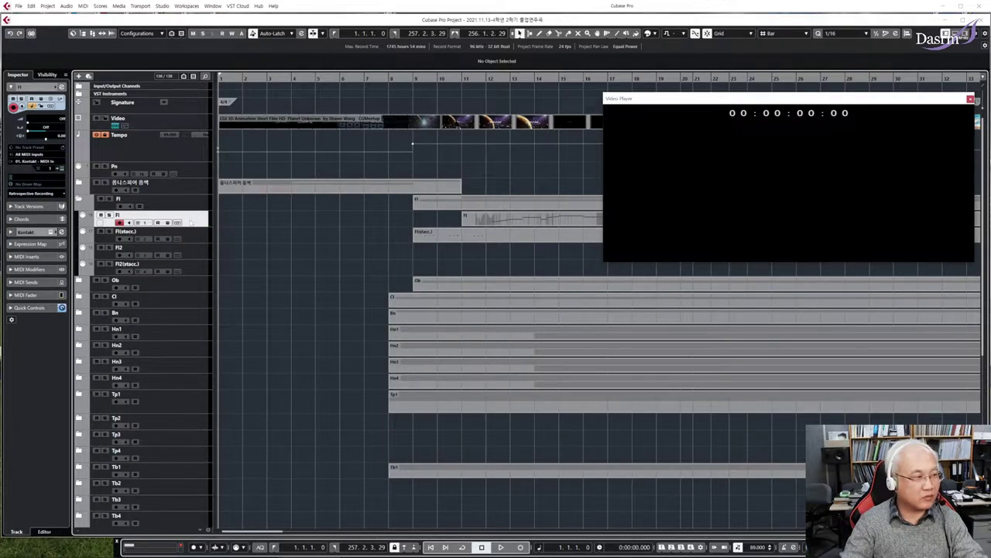
left_click(202, 239)
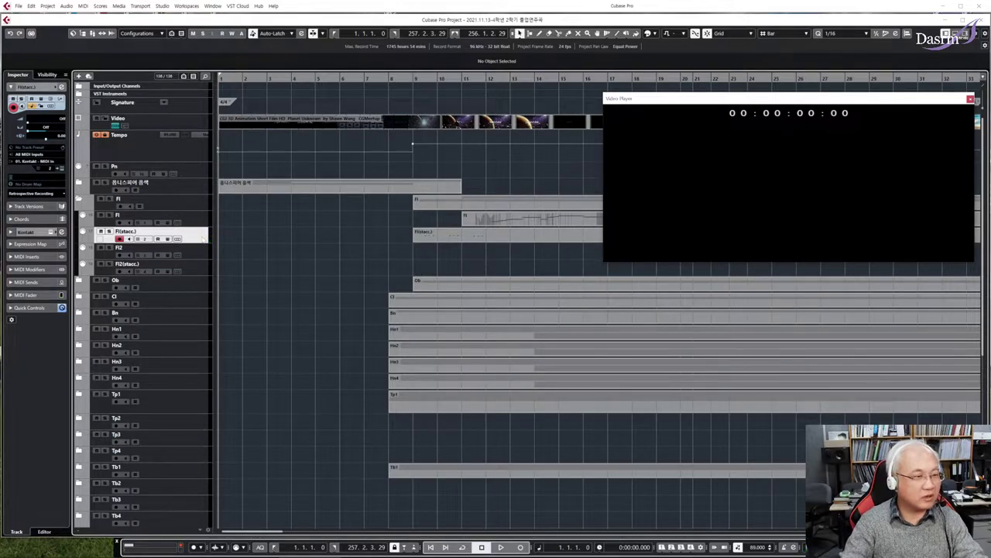
left_click(200, 256)
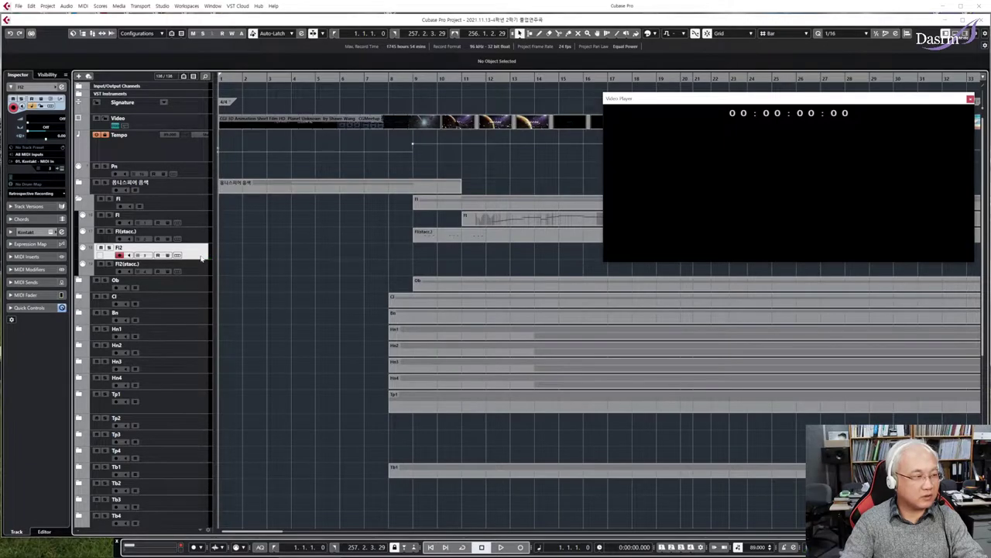
left_click(202, 272)
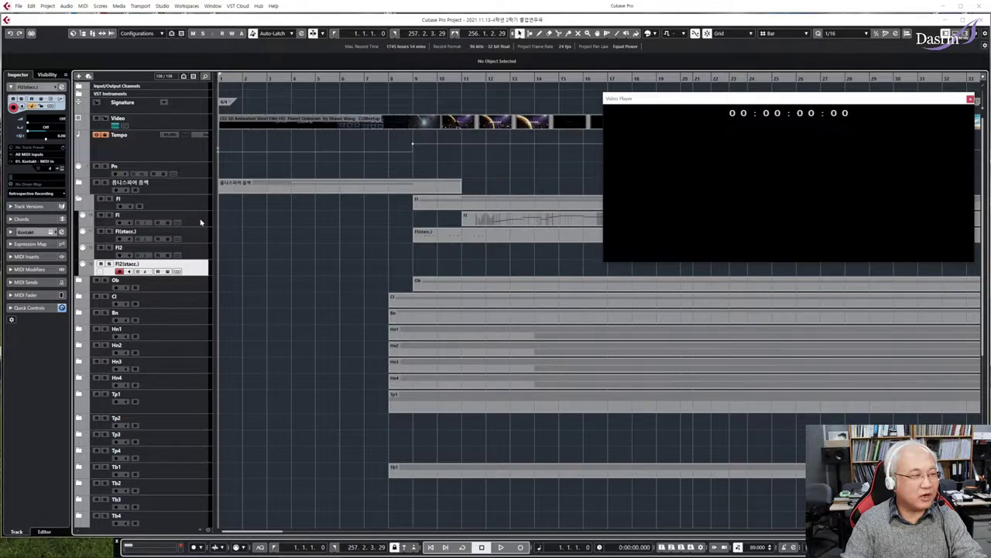
- Select the Fl folder track, then collapse it and expand it again
left_click(202, 223, "shift")
left_click(199, 204)
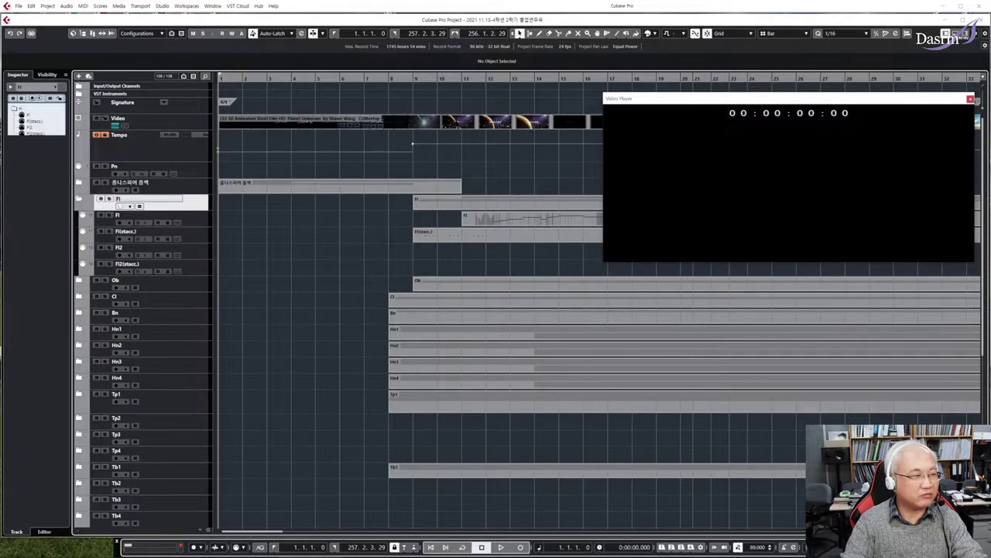
left_click(79, 199)
left_click(79, 199)
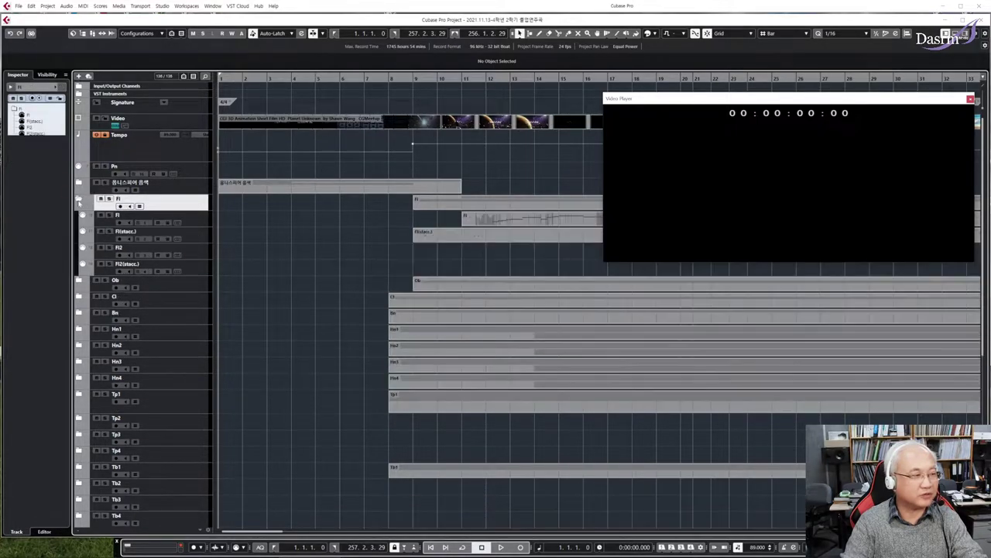
- Open the Kontakt instrument of the Fl track, examine its loaded flute and oboe patches and their MIDI channels, and close it
left_click(200, 223)
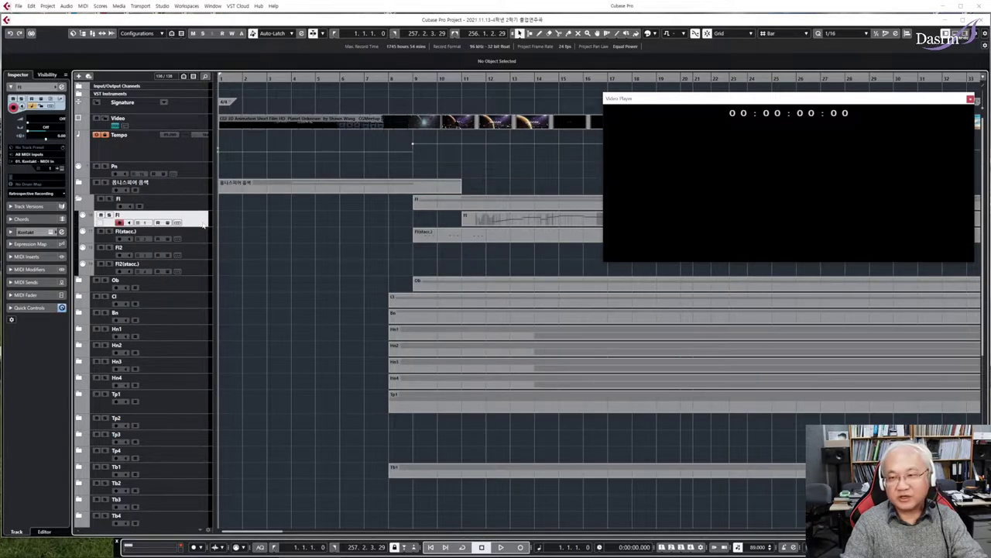
left_click(62, 168)
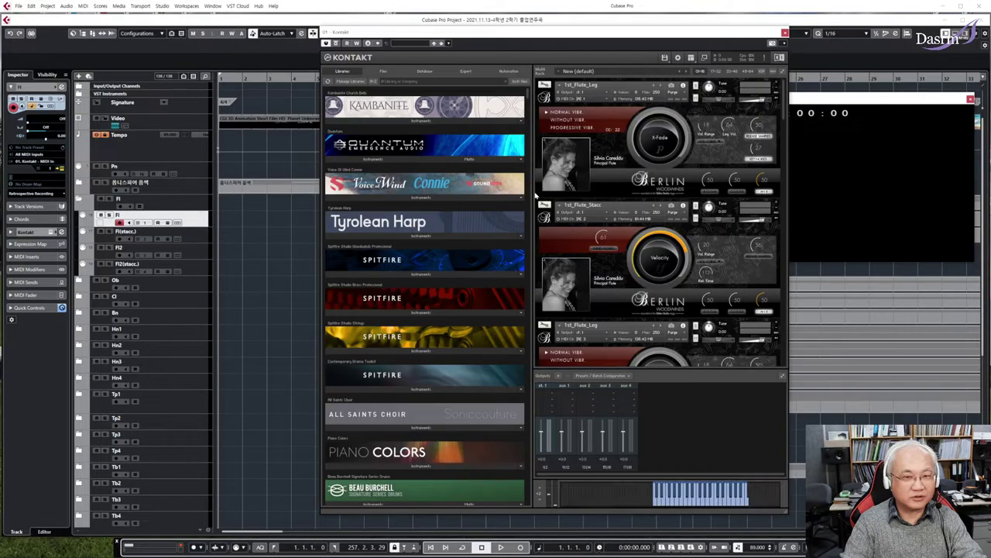
left_click_drag(612, 35, 397, 35)
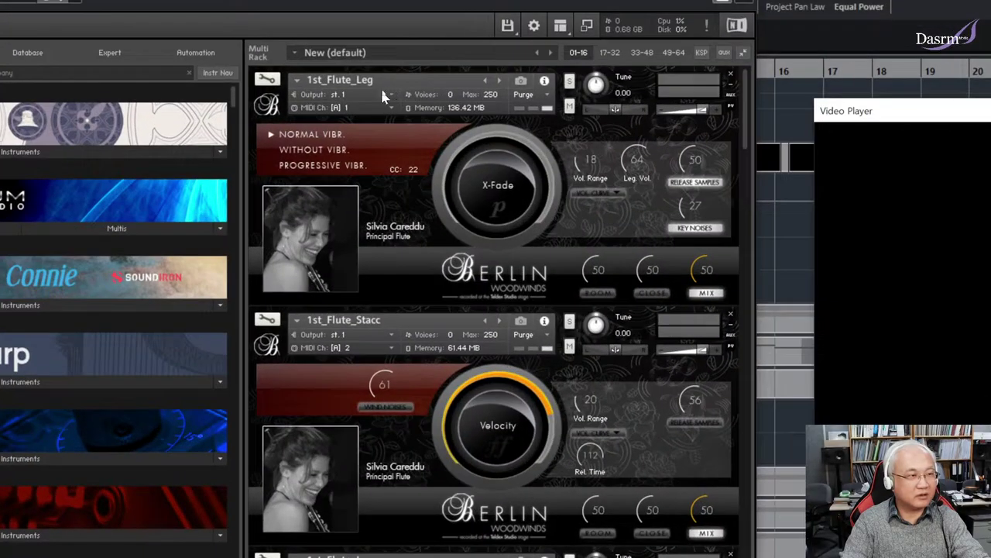
left_click_drag(746, 117, 743, 150)
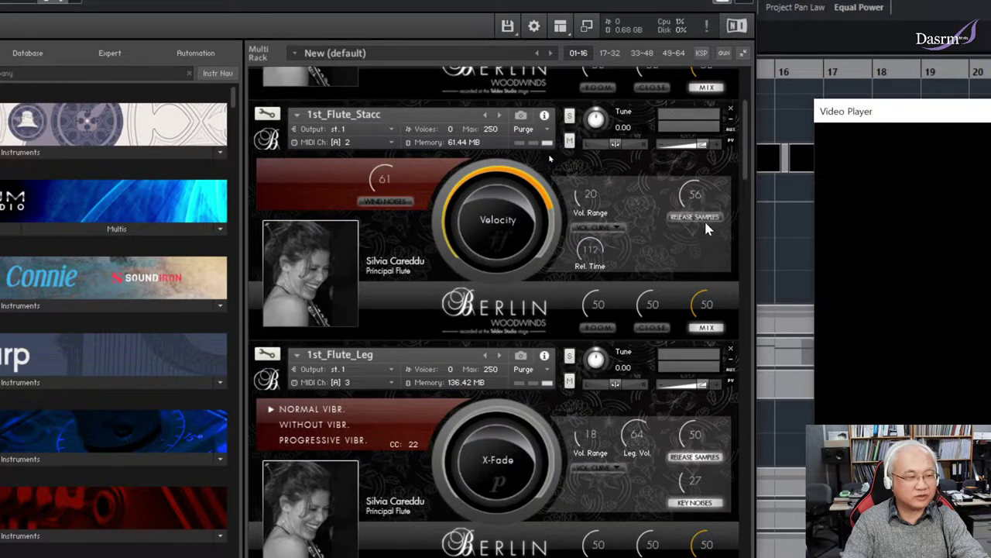
left_click_drag(744, 170, 746, 257)
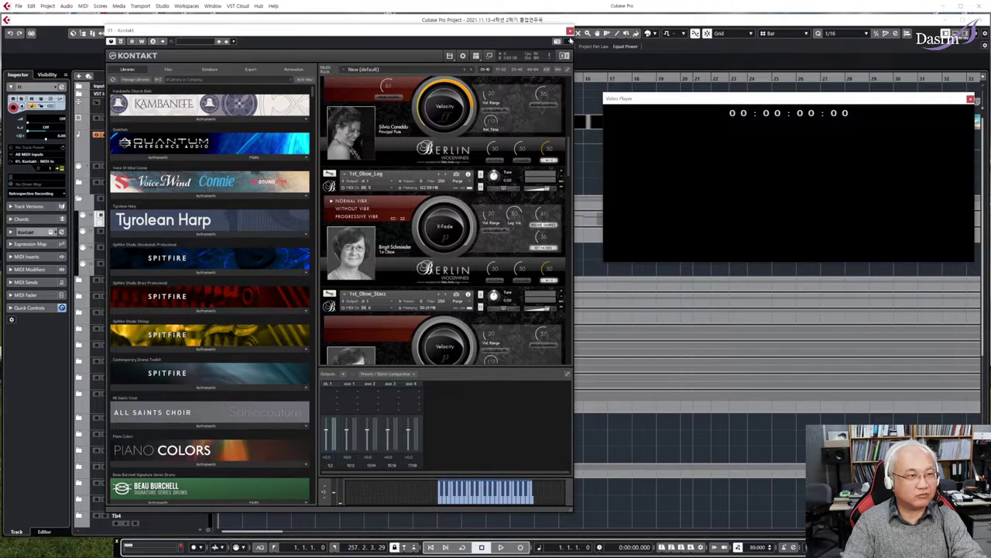
left_click_drag(570, 146, 566, 80)
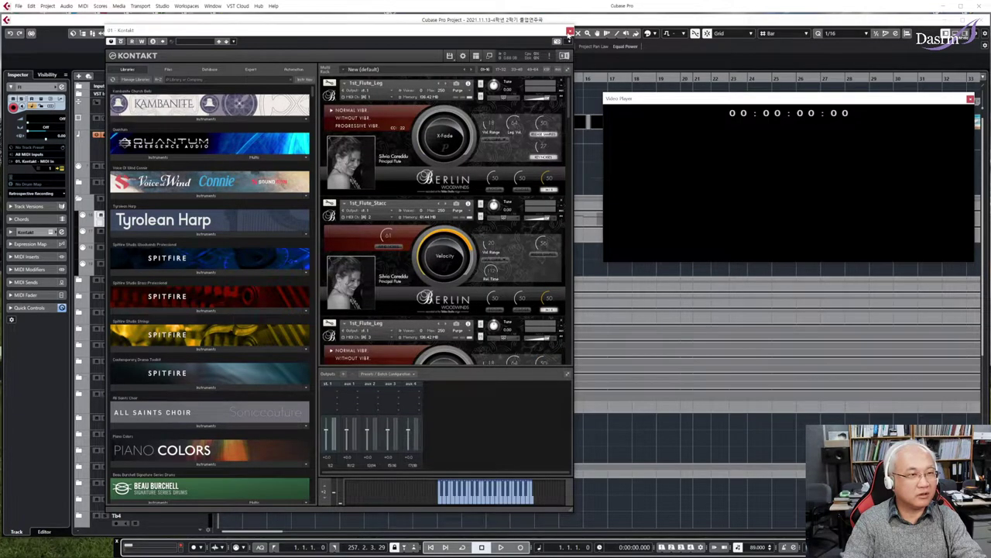
left_click(570, 32)
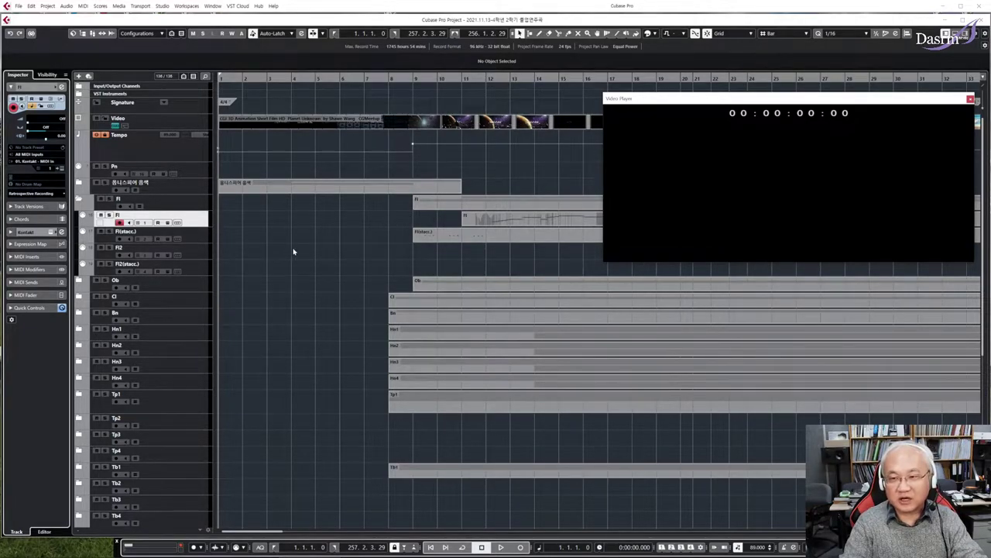
- Open the VST Instruments rack, look over the loaded Kontakt instances, and close the rack
left_click(160, 5)
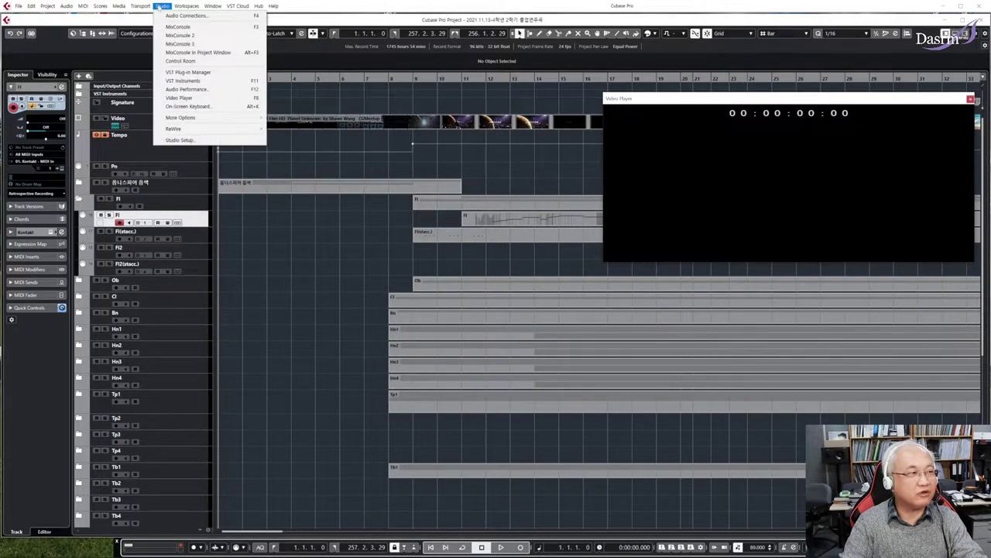
left_click(183, 81)
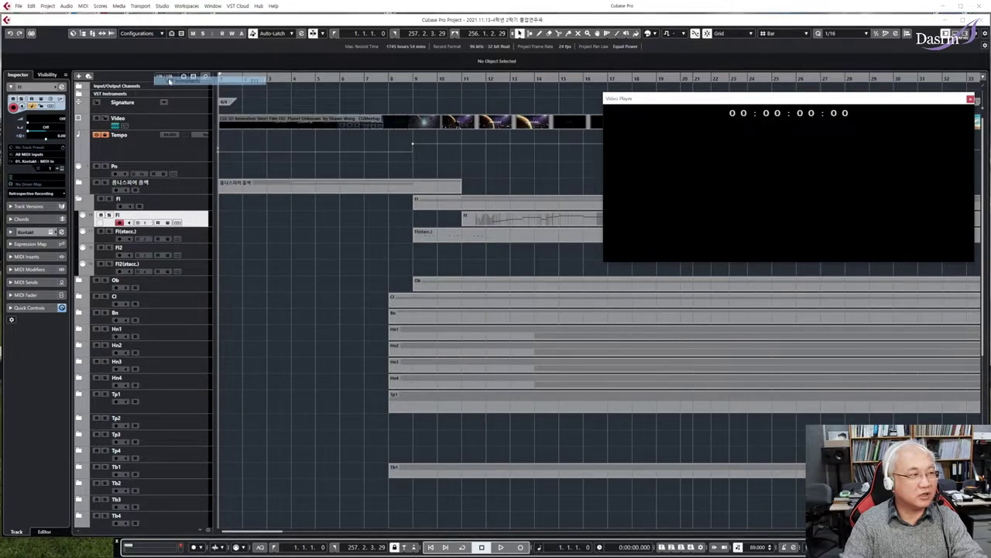
left_click_drag(515, 143, 389, 85)
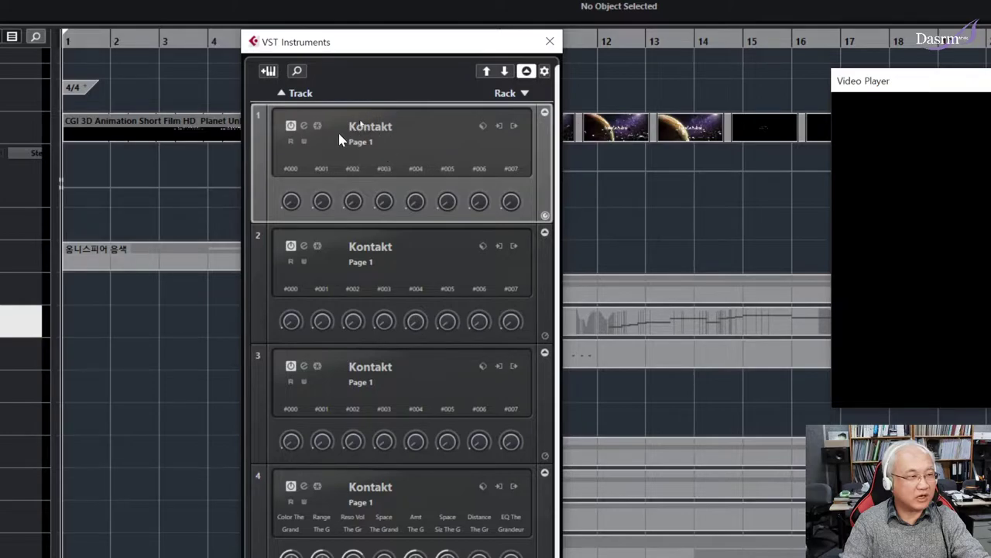
scroll(467, 232, "down", 3)
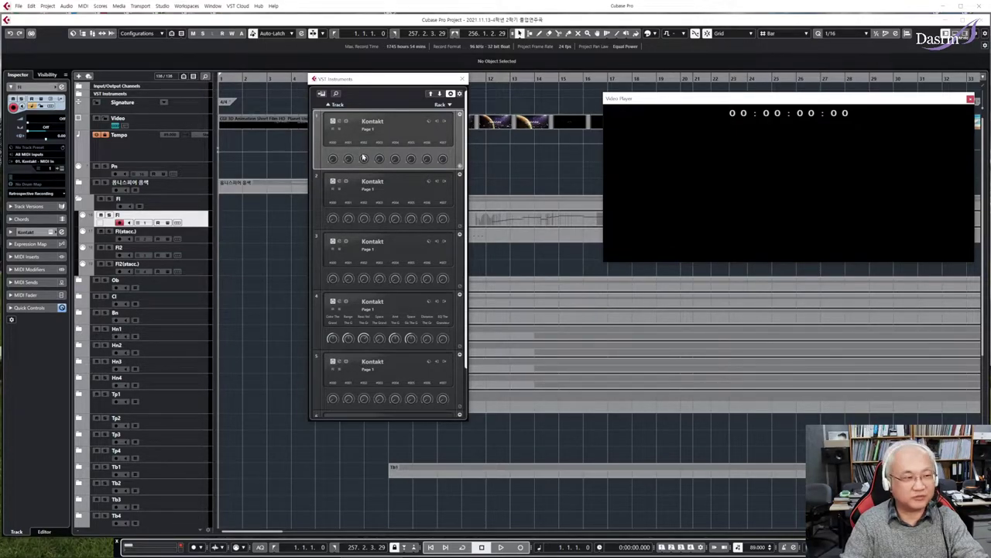
left_click(463, 78)
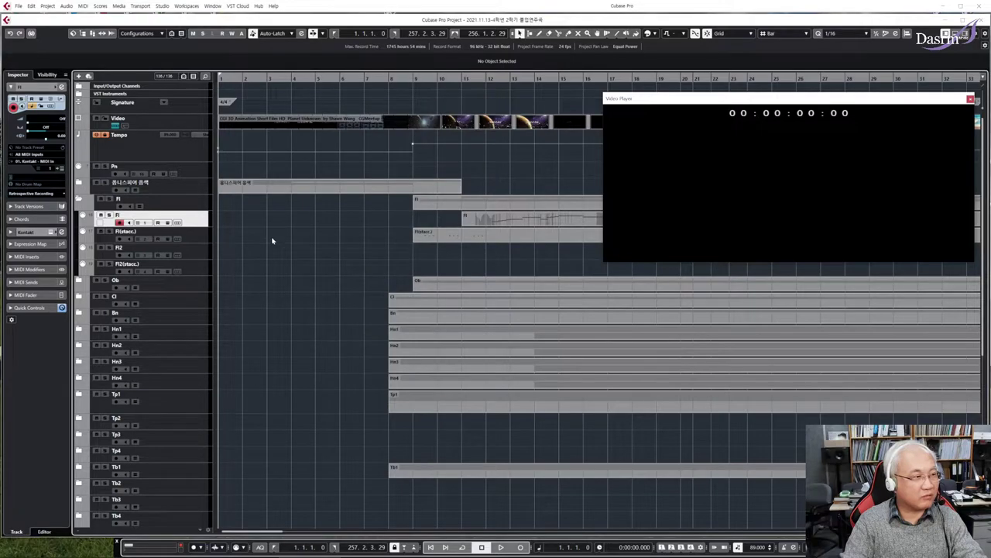
- Expand the Ob, Cl and Bn folder tracks to show their individual woodwind tracks
left_click(78, 280)
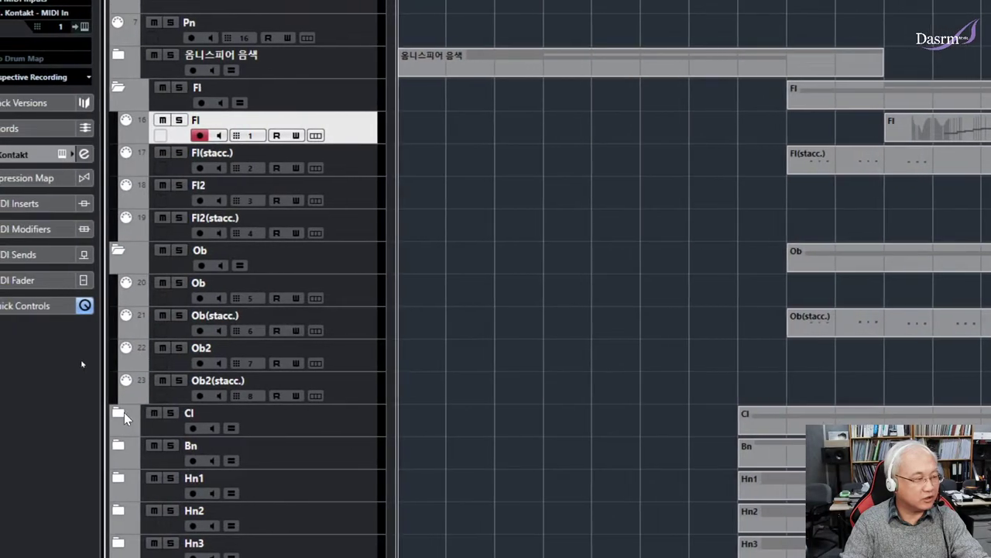
left_click(96, 413)
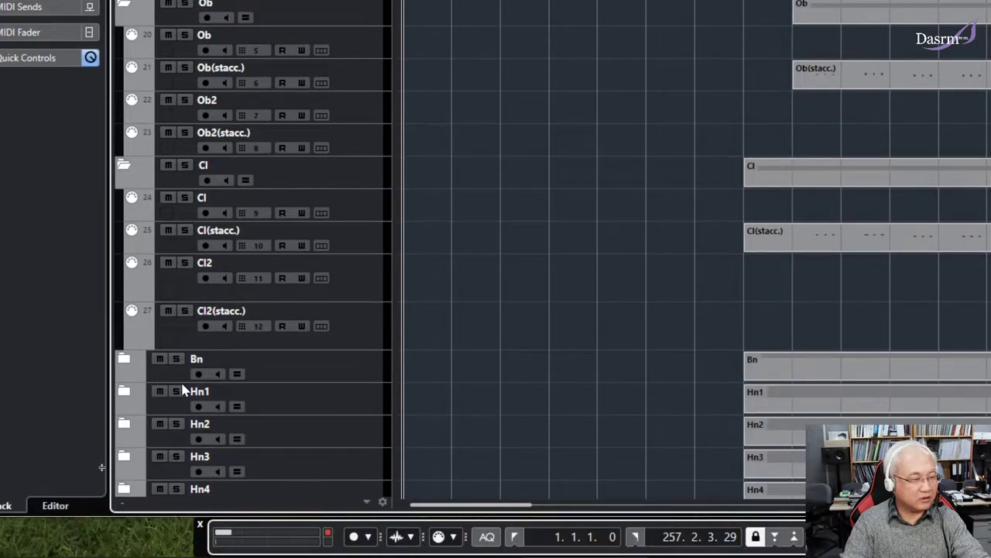
left_click(124, 358)
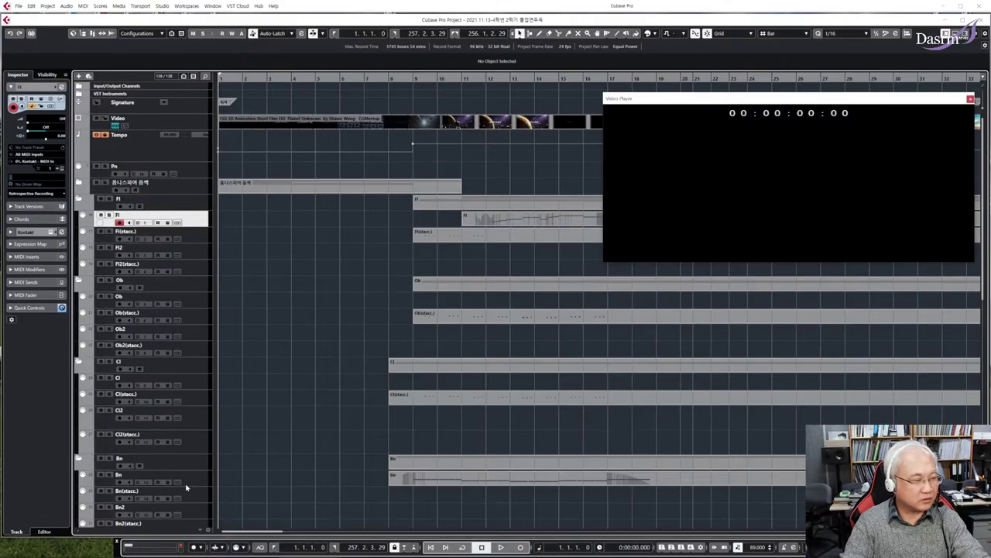
- Expand the Hn1, Hn2, Hn3 and Hn4 folders and select the Hn4 and Hn4(stacc.) tracks in turn to check them
scroll(339, 406, "down", 3)
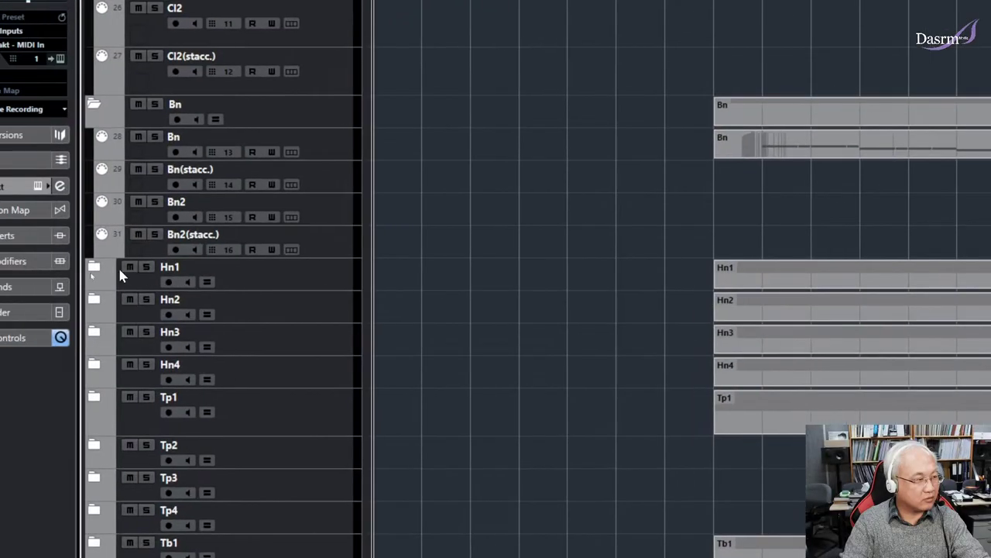
left_click(94, 266)
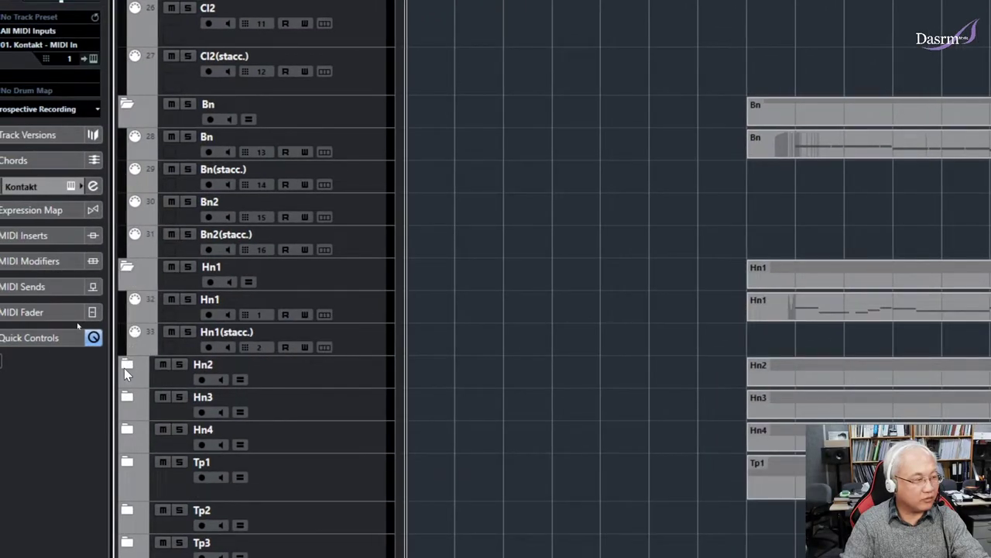
left_click(125, 365)
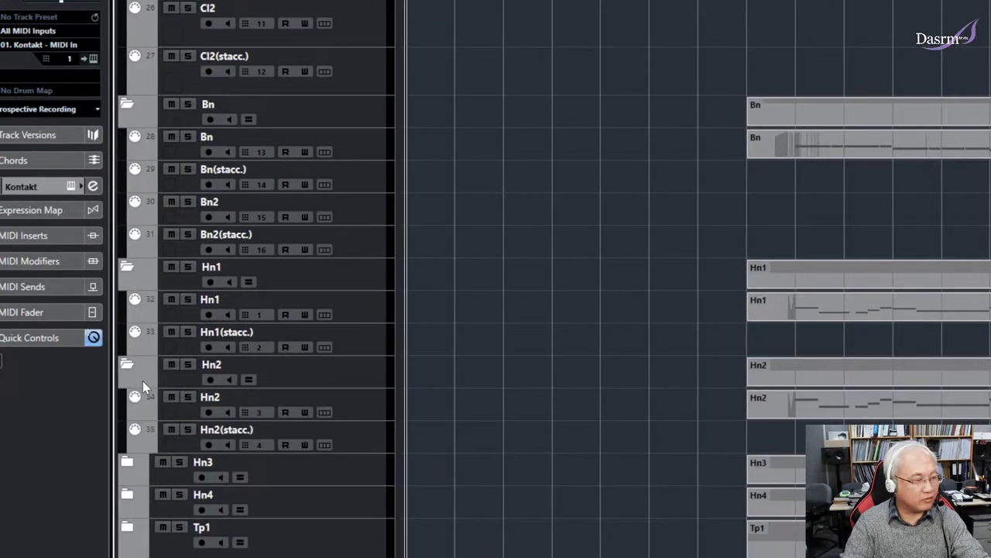
left_click(126, 465)
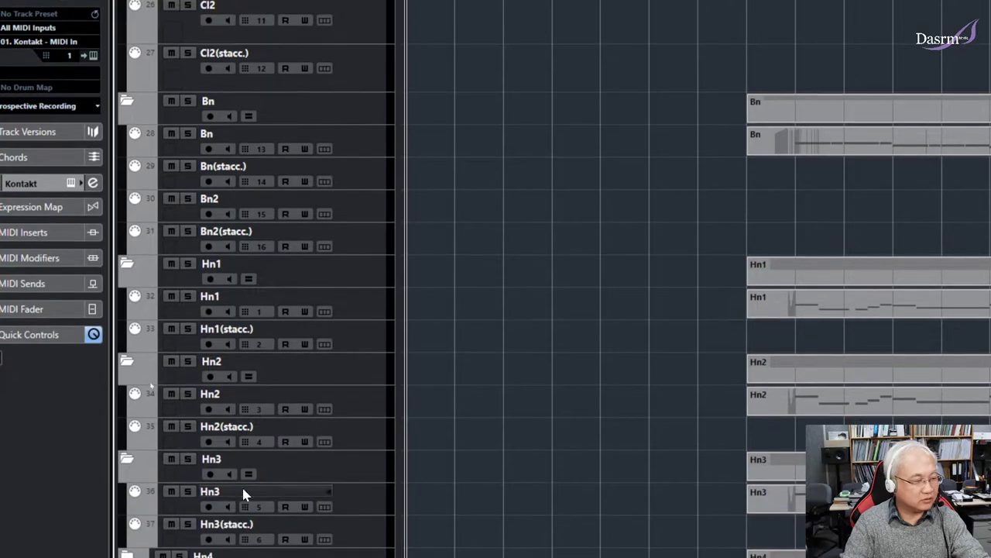
scroll(372, 488, "down", 5)
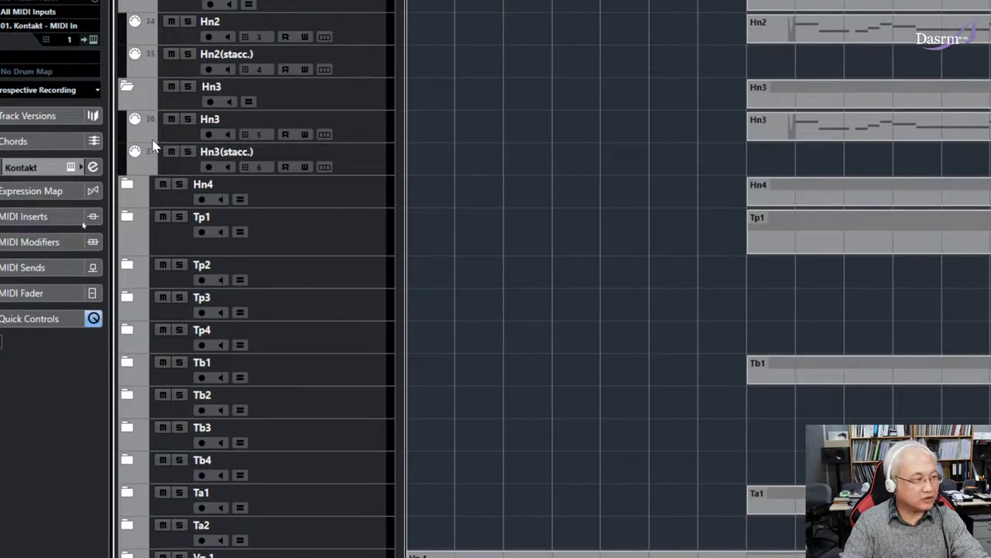
left_click(127, 184)
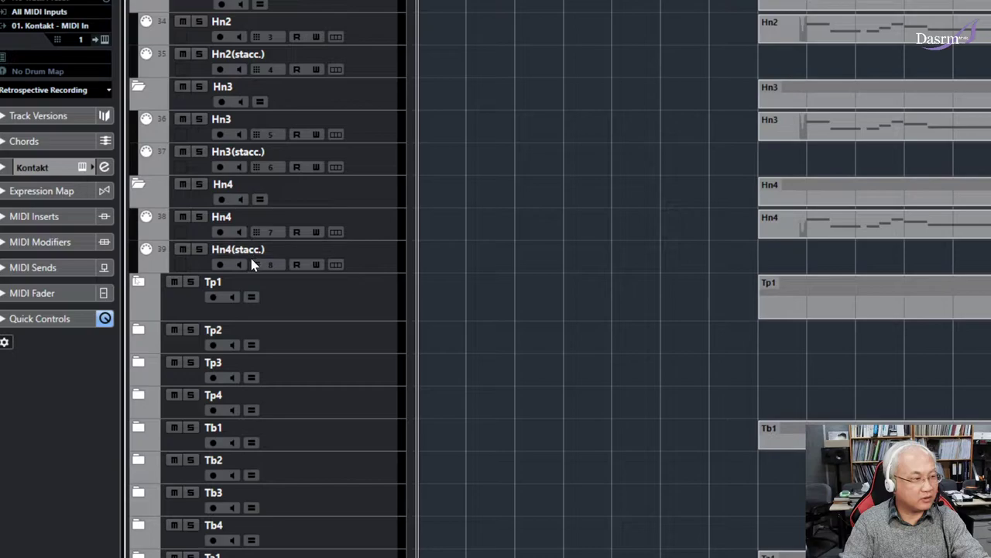
left_click(381, 230)
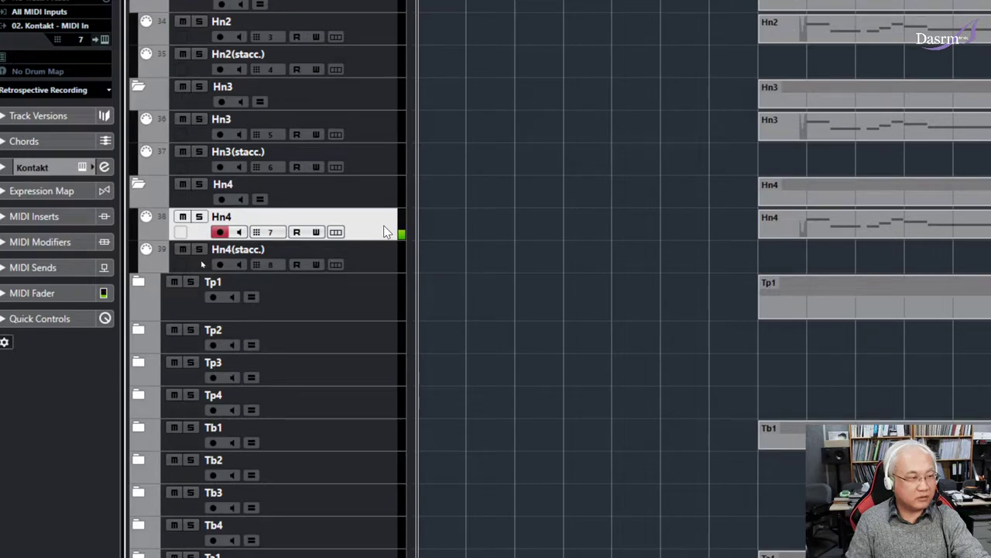
left_click(374, 267)
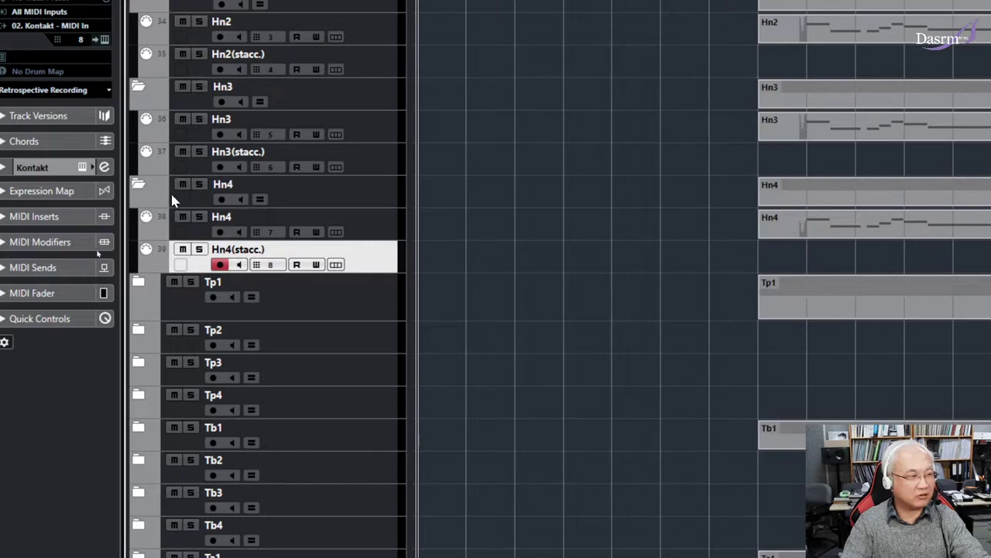
- Expand the Tp1 folder and select the brass folders Tp3, Tp4 and Tb1 to Tb4 in turn to inspect them
left_click(140, 284)
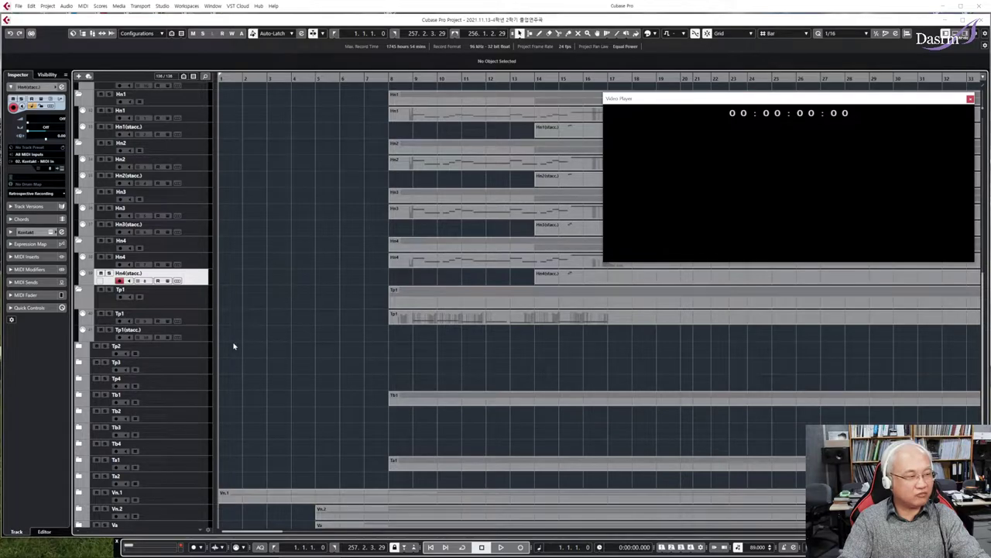
scroll(203, 362, "down", 3)
scroll(201, 364, "down", 3)
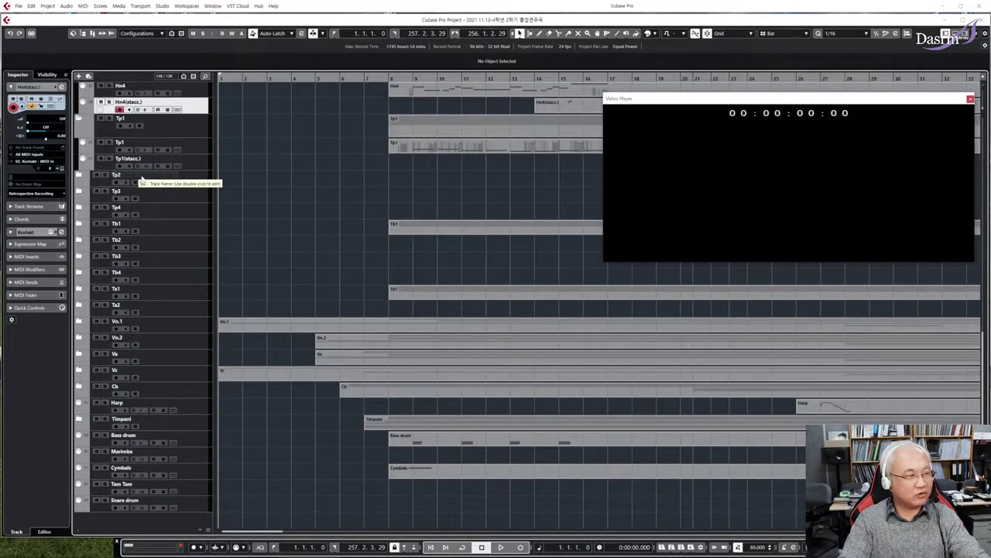
left_click(178, 197)
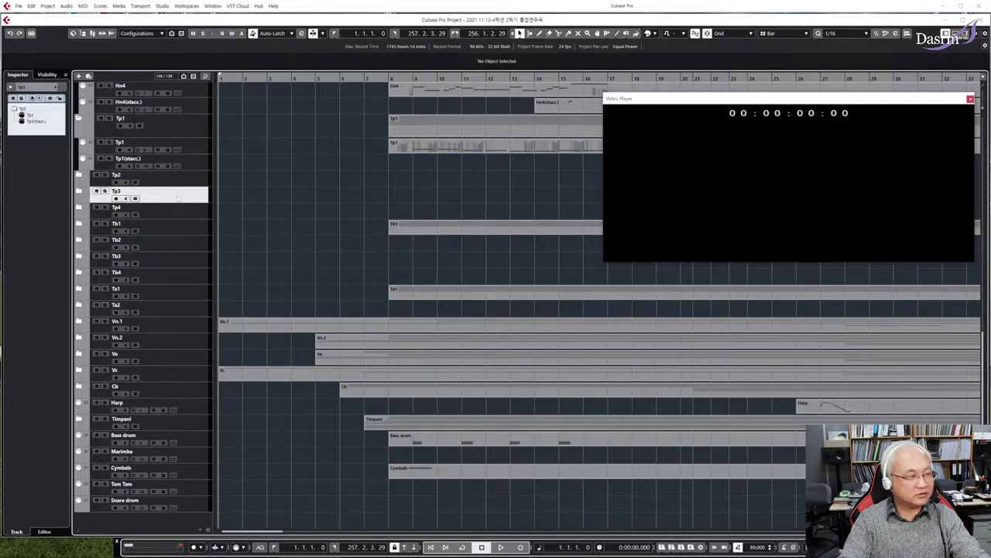
left_click(182, 214)
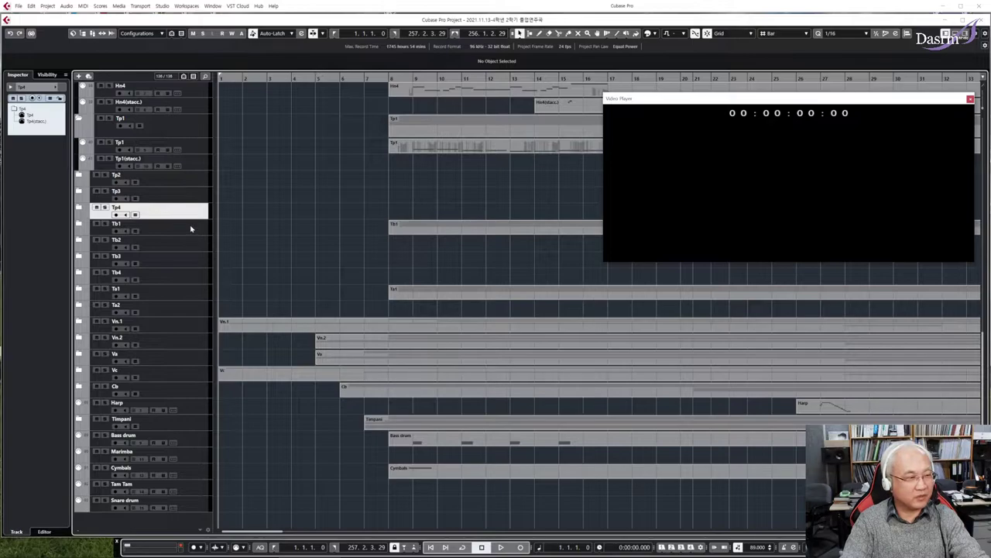
left_click(191, 228)
left_click(193, 245)
left_click(194, 261)
left_click(194, 277)
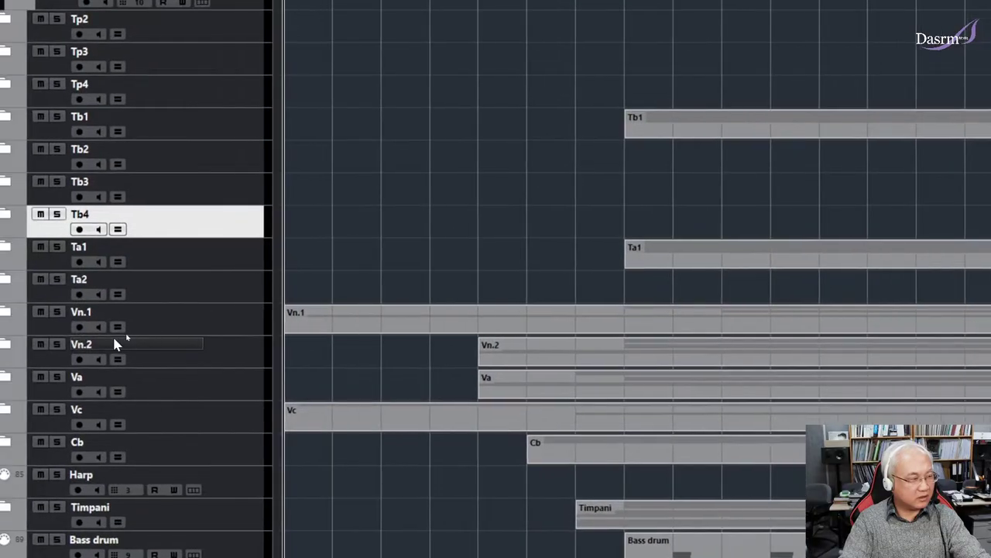
- Expand the Vn.1 folder and select its Vn.1, Vn.1-2, stacc., pizz., Tremolo. and Glissando tracks in turn to check each articulation
left_click(6, 312)
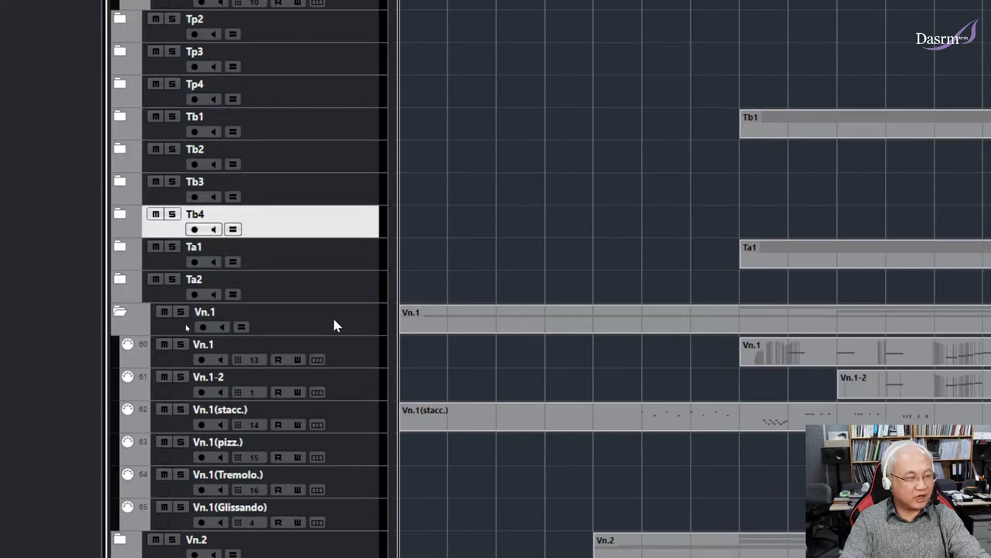
left_click(355, 361)
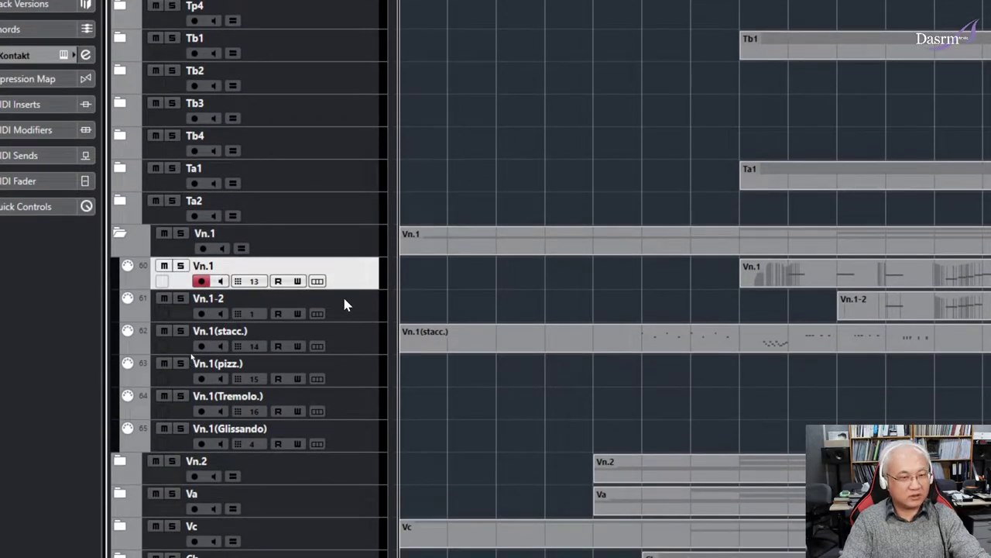
left_click(345, 302)
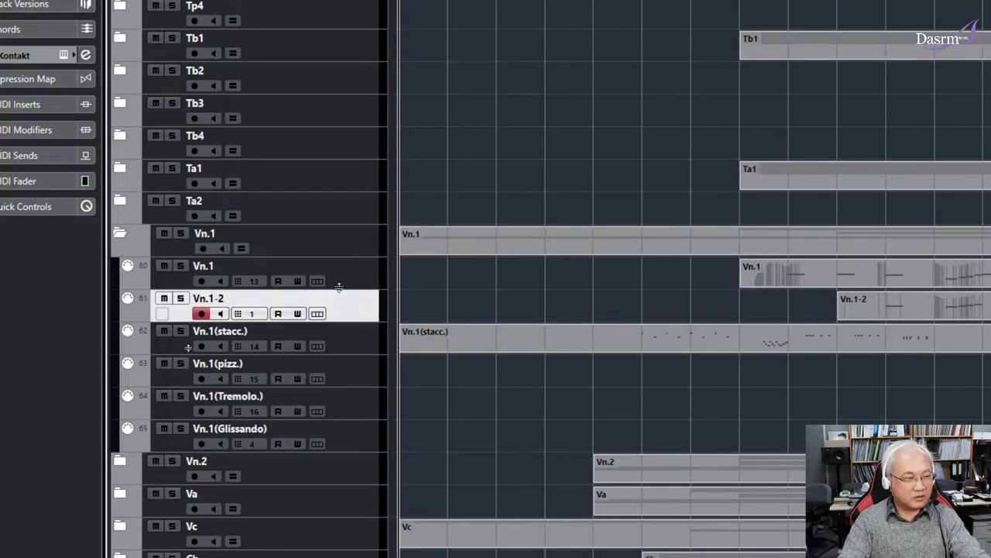
left_click(361, 282)
left_click(357, 307)
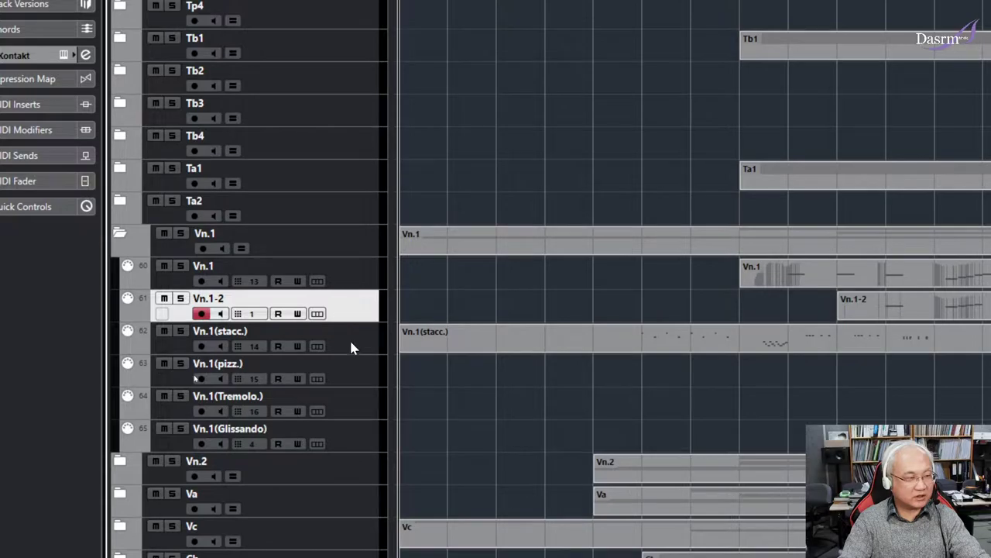
left_click(353, 341)
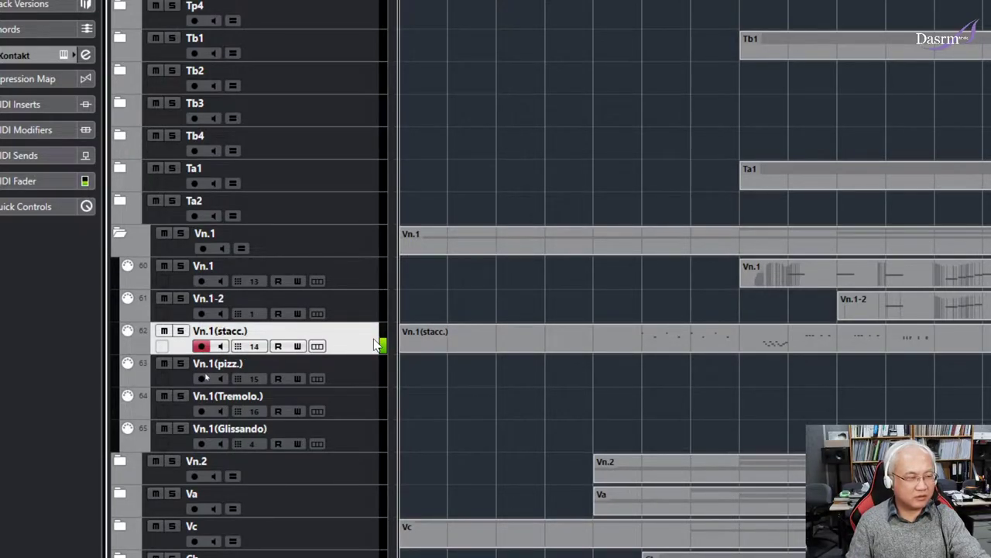
left_click(367, 377)
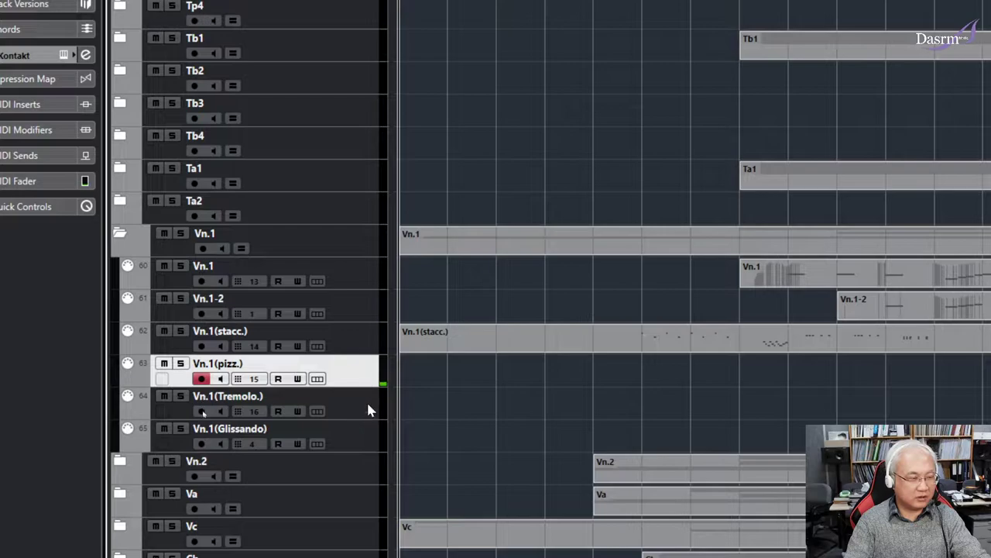
left_click(369, 404)
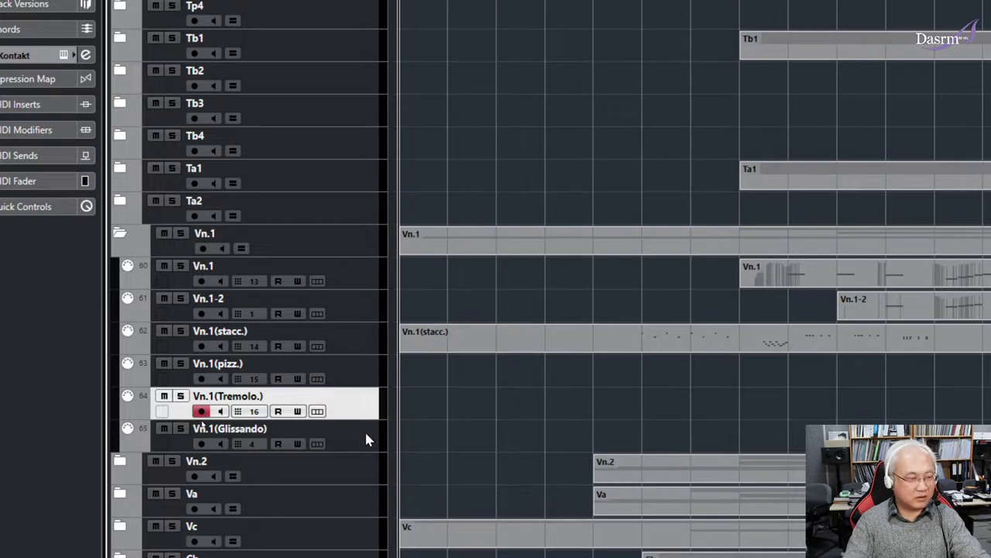
left_click(368, 435)
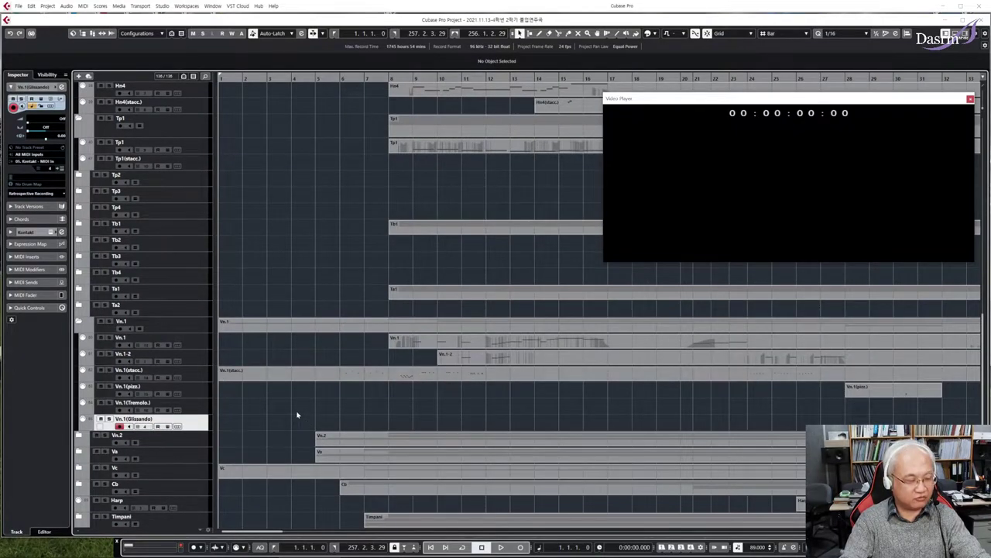
- Survey the arrangement across the full timeline to examine where the violin articulation parts are placed
key("g")
key("g")
key("g")
key("g")
key("g")
key("g")
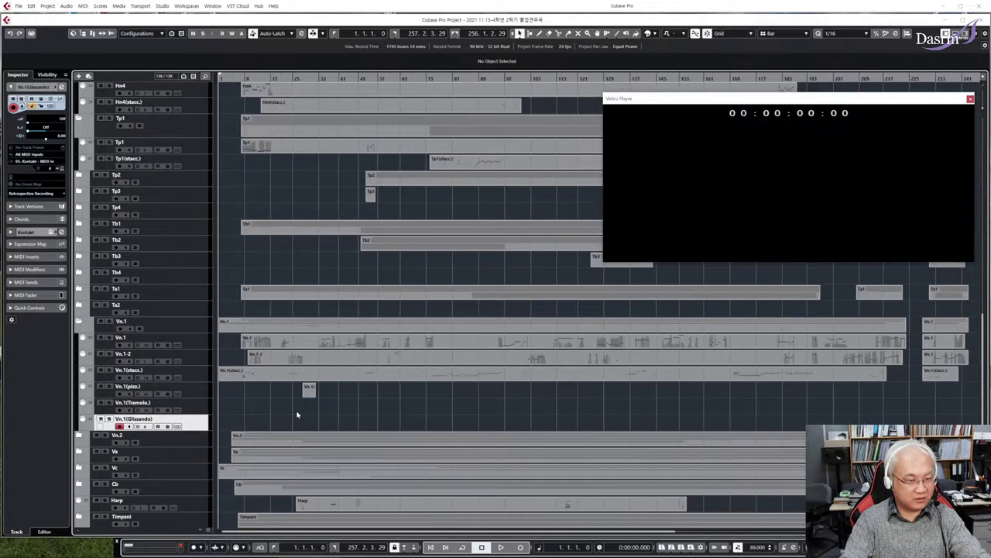
key("g")
key("g")
key("g")
key("h")
key("h")
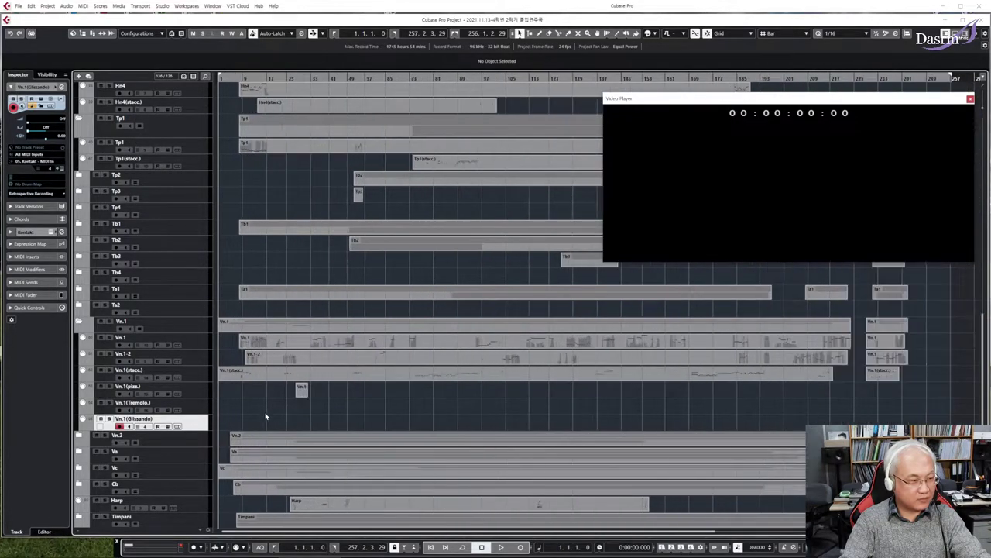
key("h")
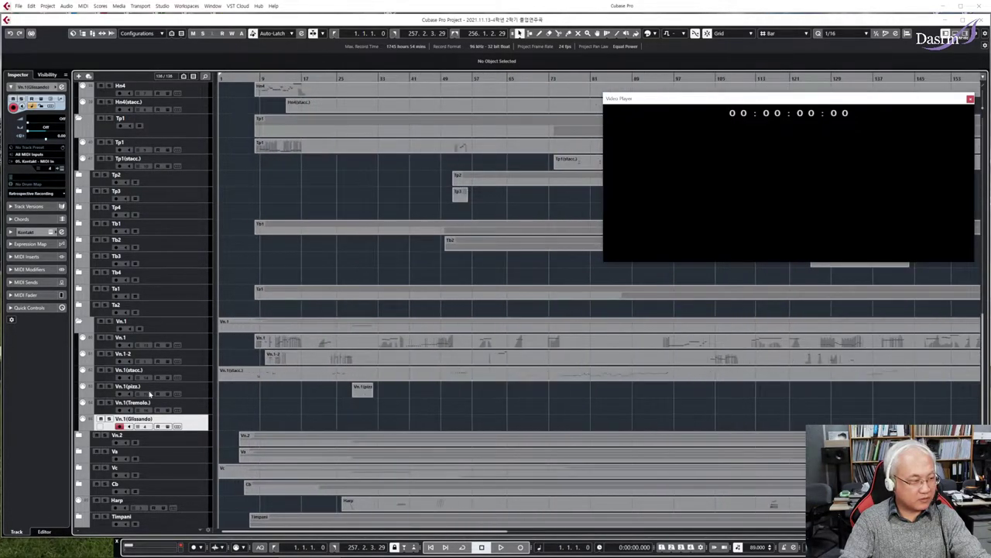
- Collapse the Vn.1 folder and briefly open and close the Vn.2 and Va folders to inspect their tracks
left_click(79, 323)
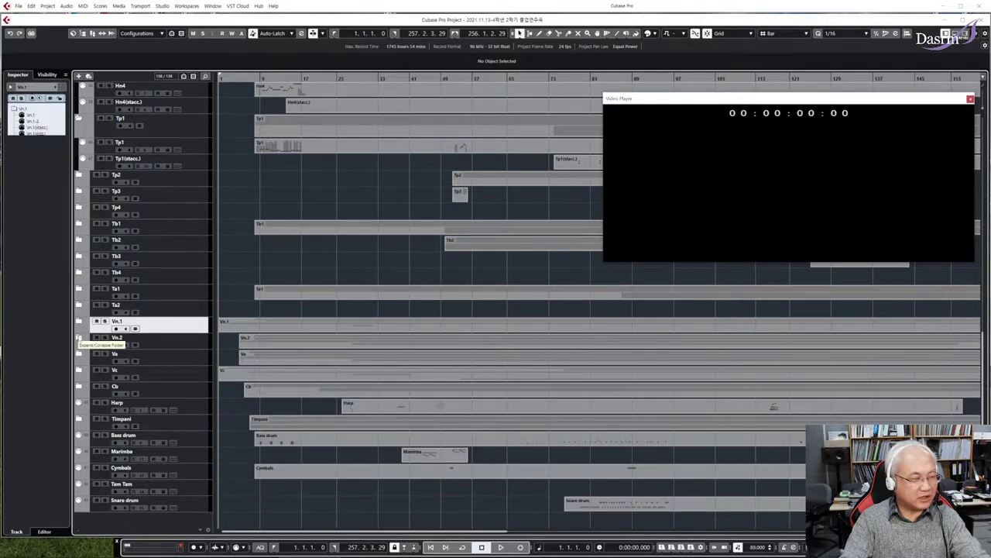
left_click(79, 338)
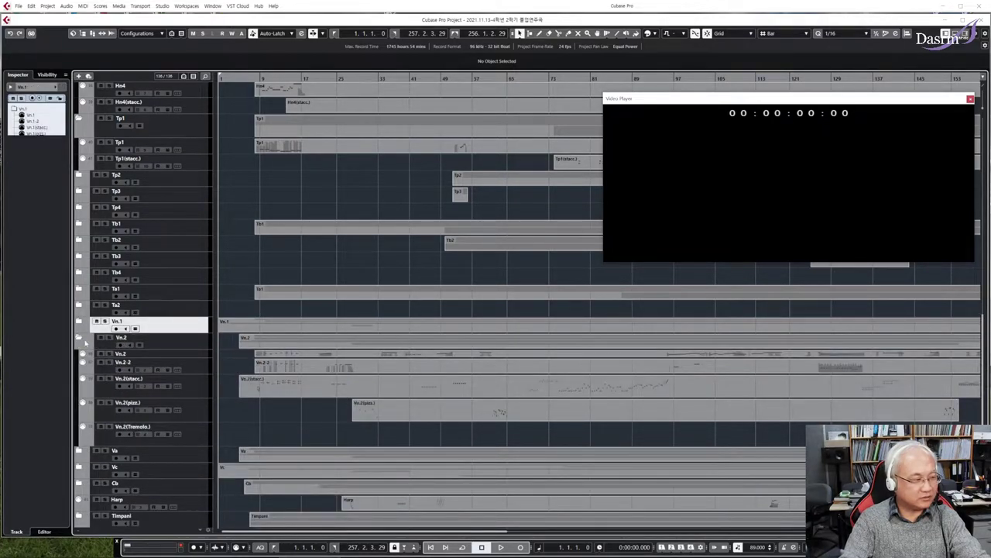
left_click(79, 339)
left_click(78, 354)
left_click(78, 354)
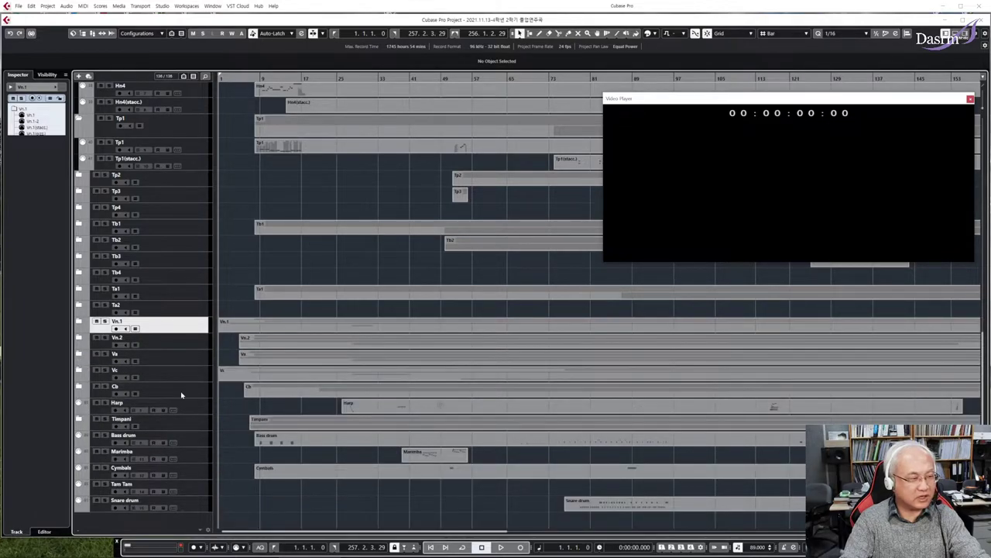
- Open and close the Cb and Timpani folders to inspect their articulation tracks
left_click(81, 388)
left_click(78, 387)
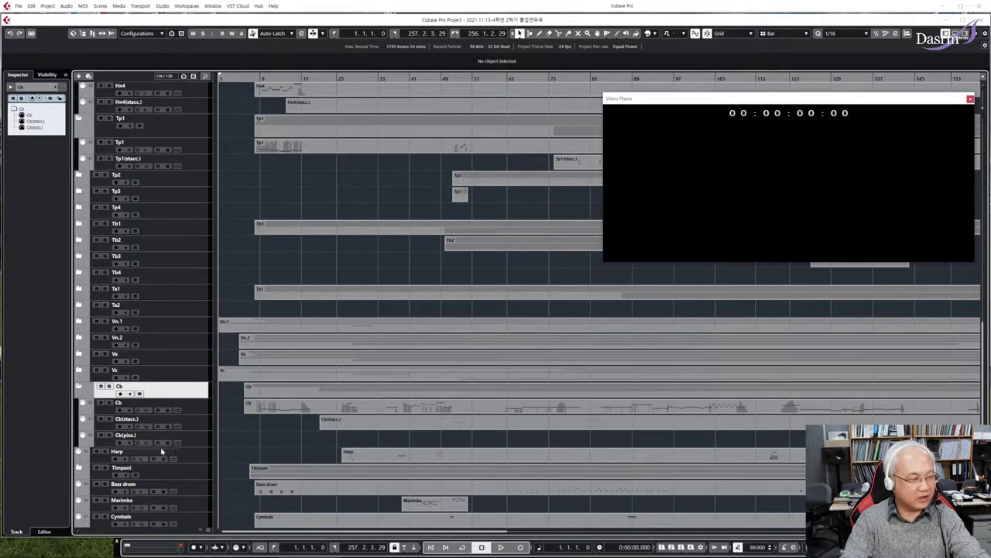
left_click(78, 387)
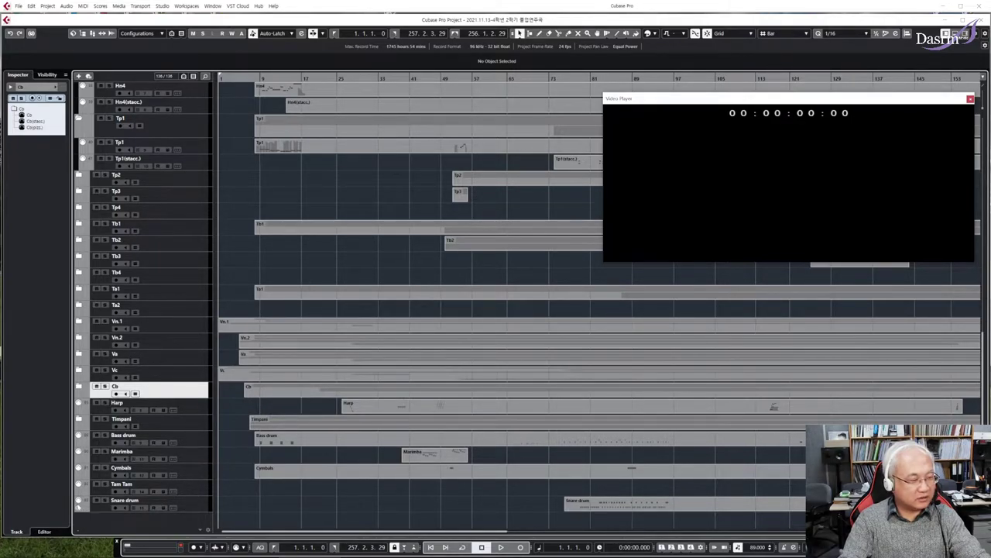
left_click(78, 419)
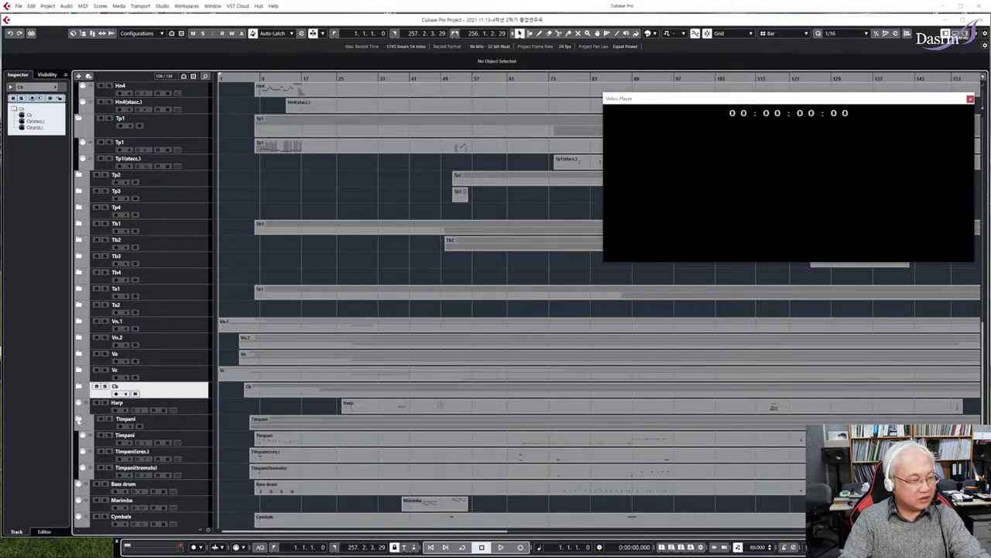
left_click(78, 419)
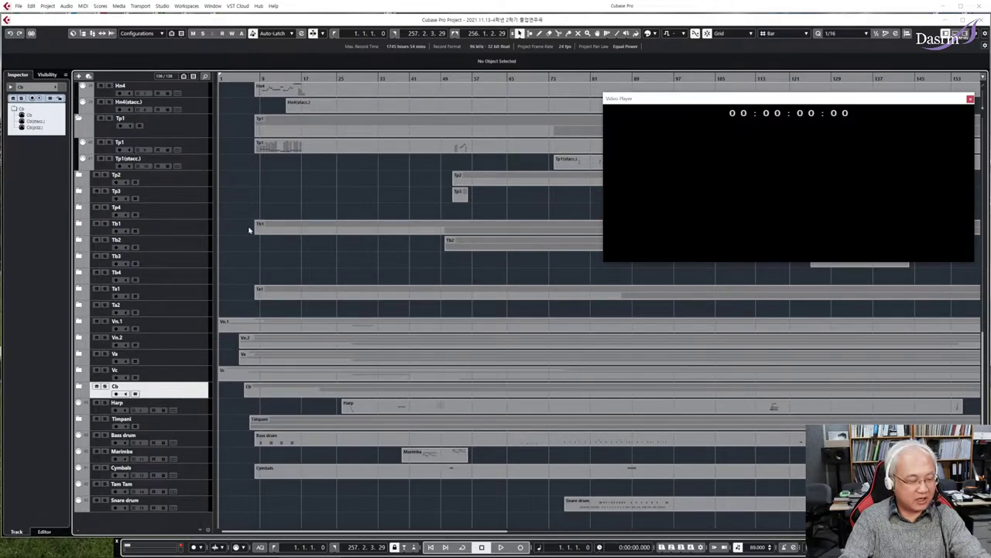
- Start playback from the beginning of the project and expand the 옴니스피어 음색 folder to show its synth tracks
key("g")
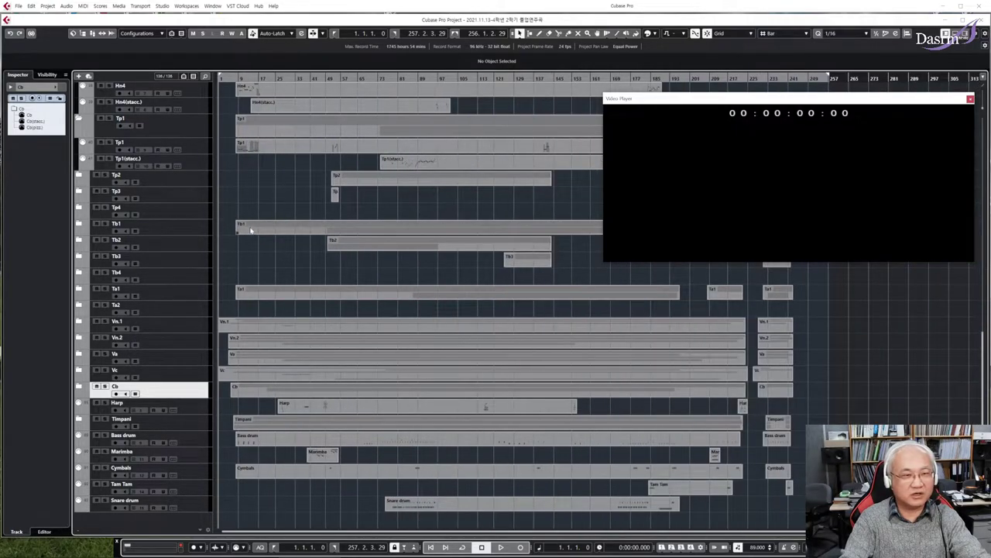
scroll(229, 206, "up", 10)
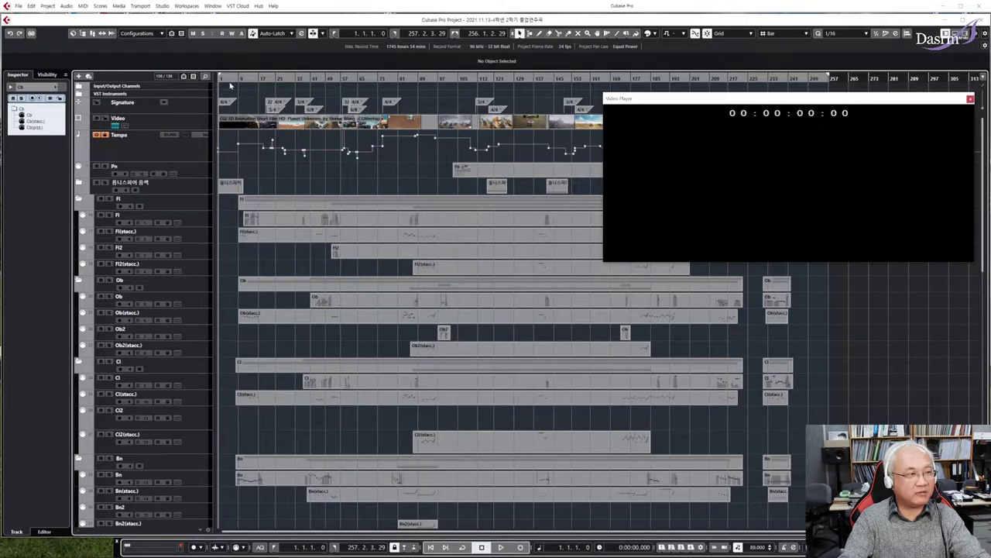
key("h")
key("h")
key("h")
key("space")
left_click(79, 183)
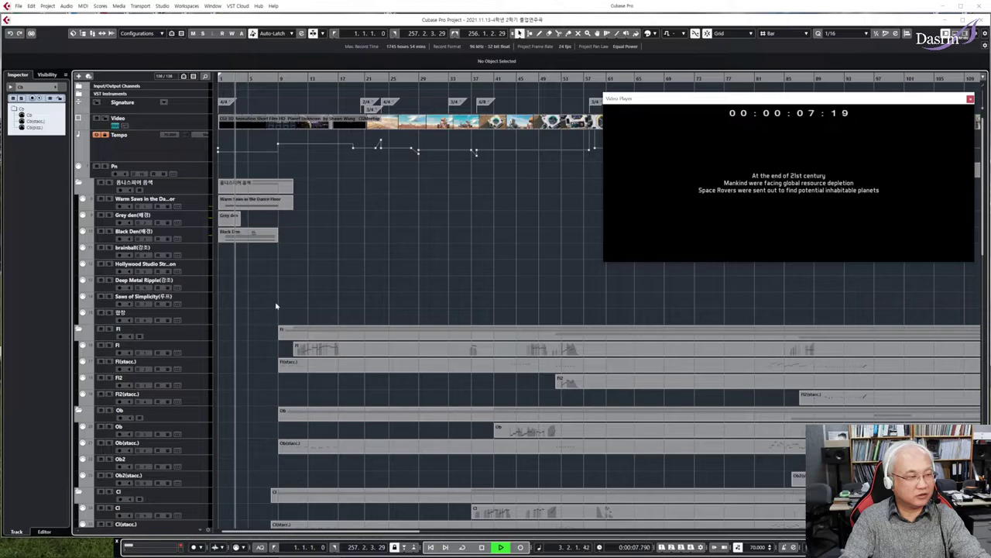
- Expand the Vn.1, Cb and Vc string folders while the project plays
scroll(256, 334, "down", 10)
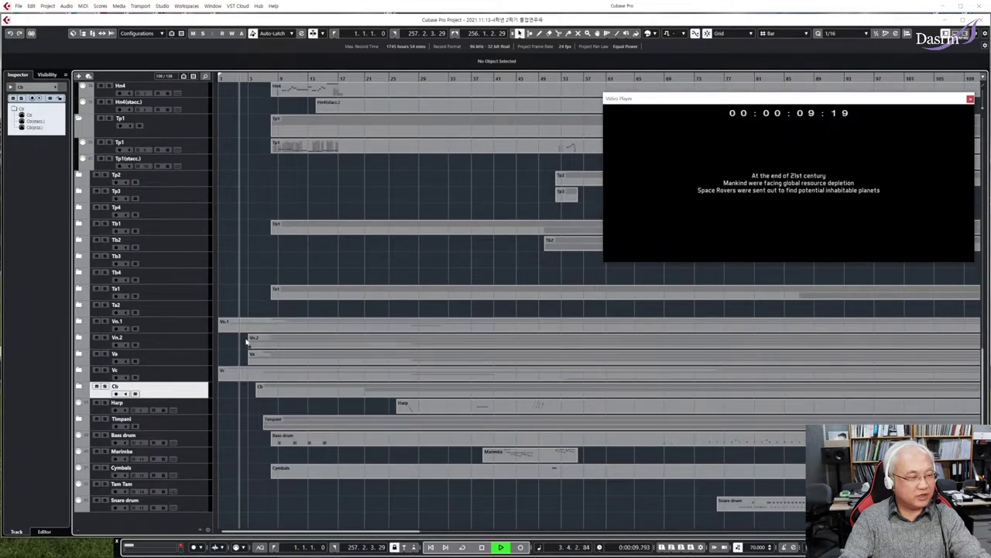
left_click(79, 322)
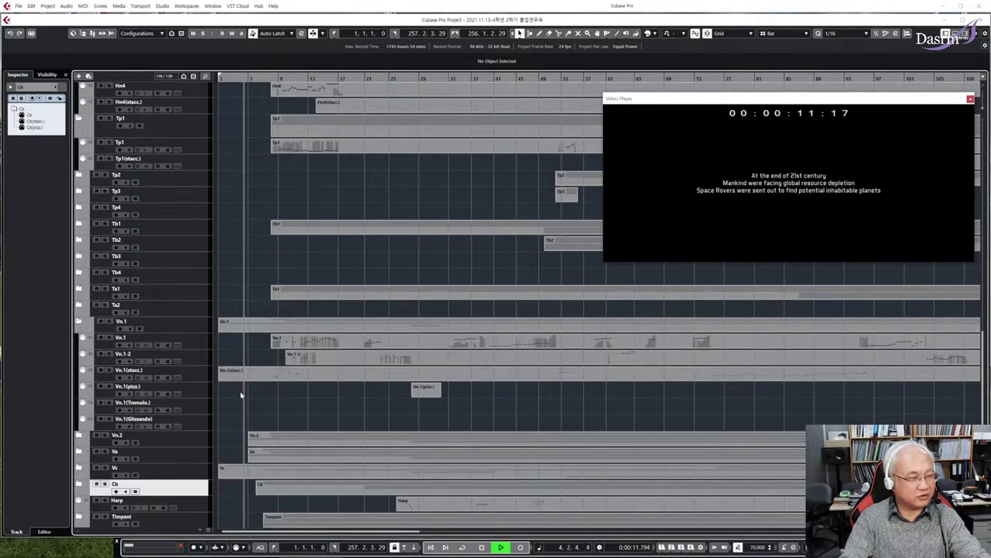
left_click(79, 484)
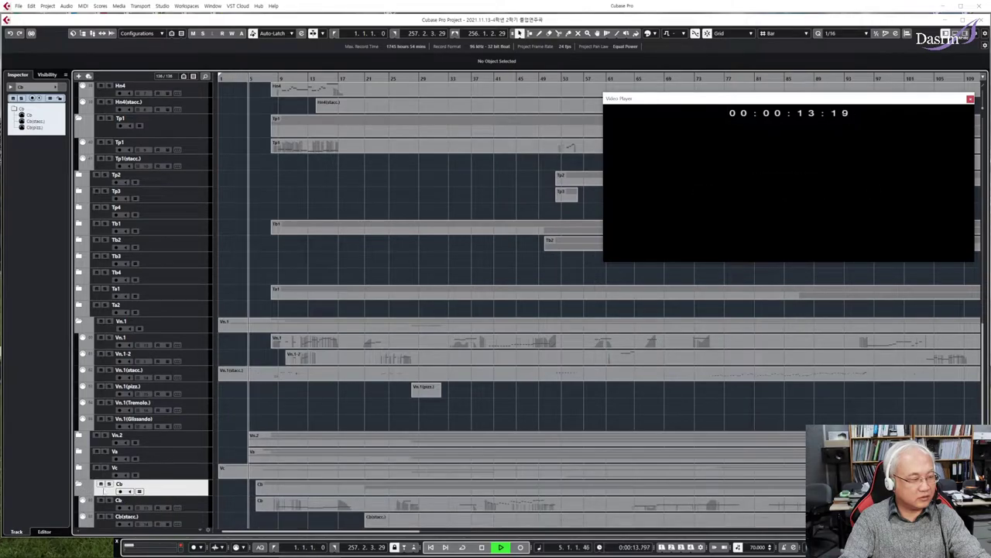
left_click(77, 468)
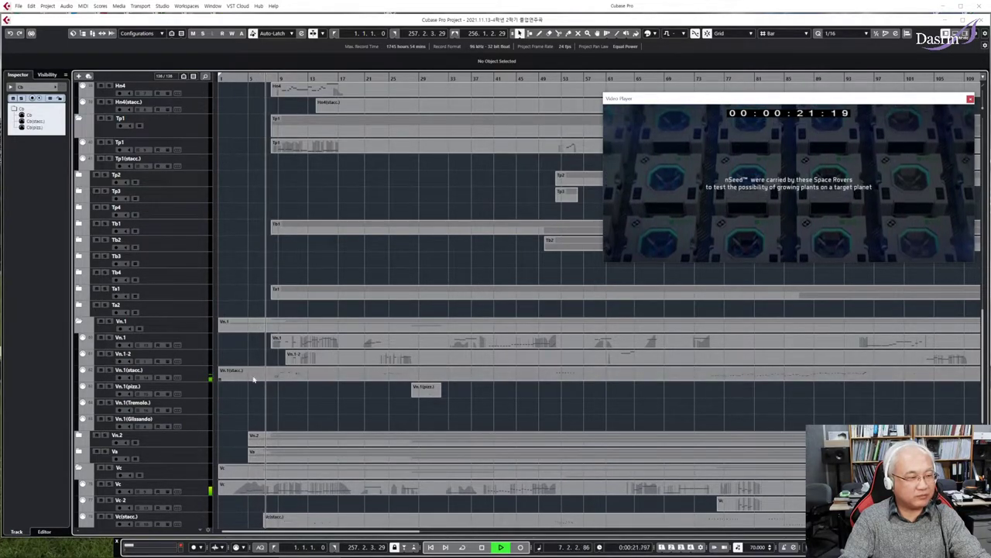
- Follow the playing woodwind, brass and string tracks against the video and tempo track, and stop playback at about 2:41
scroll(271, 380, "up", 5)
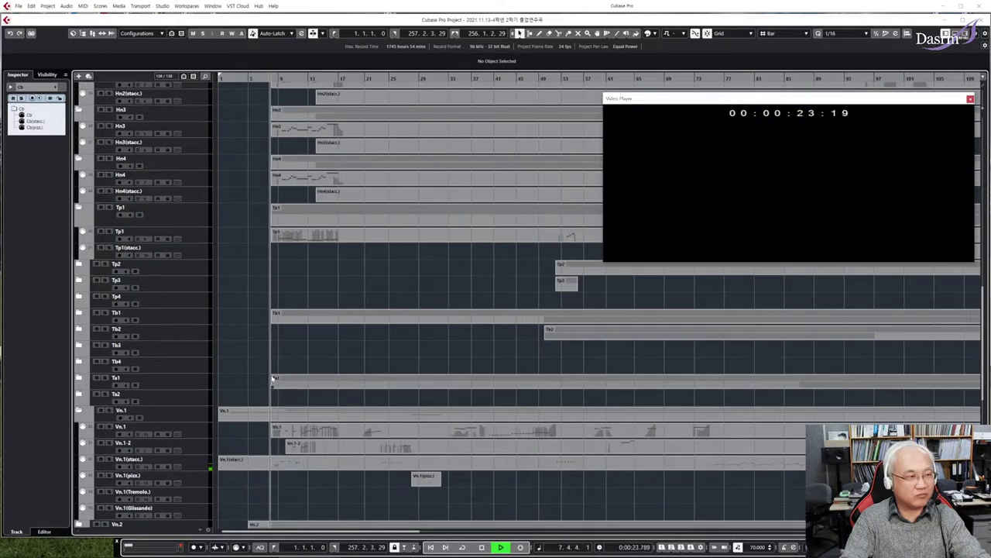
scroll(272, 375, "down", 5)
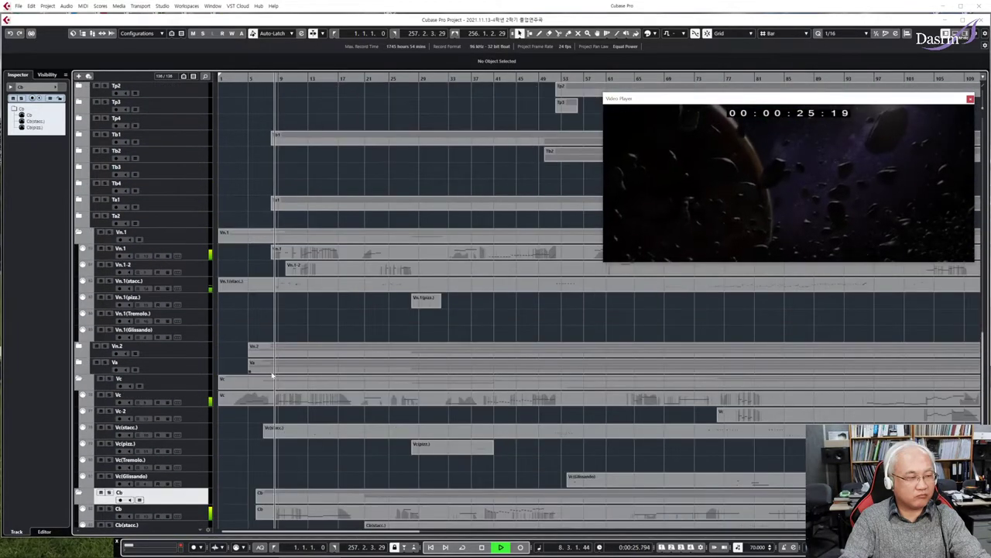
scroll(271, 375, "up", 5)
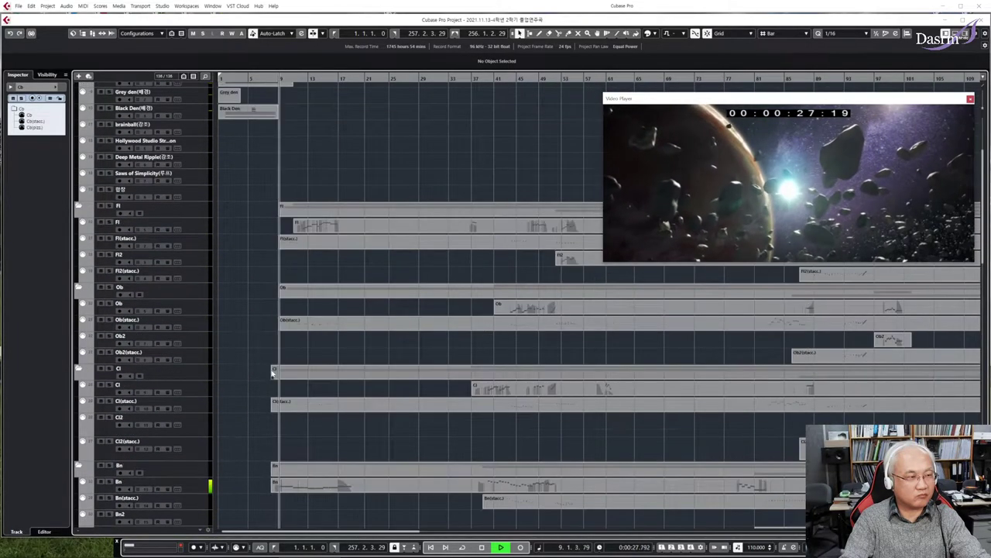
scroll(272, 375, "down", 2)
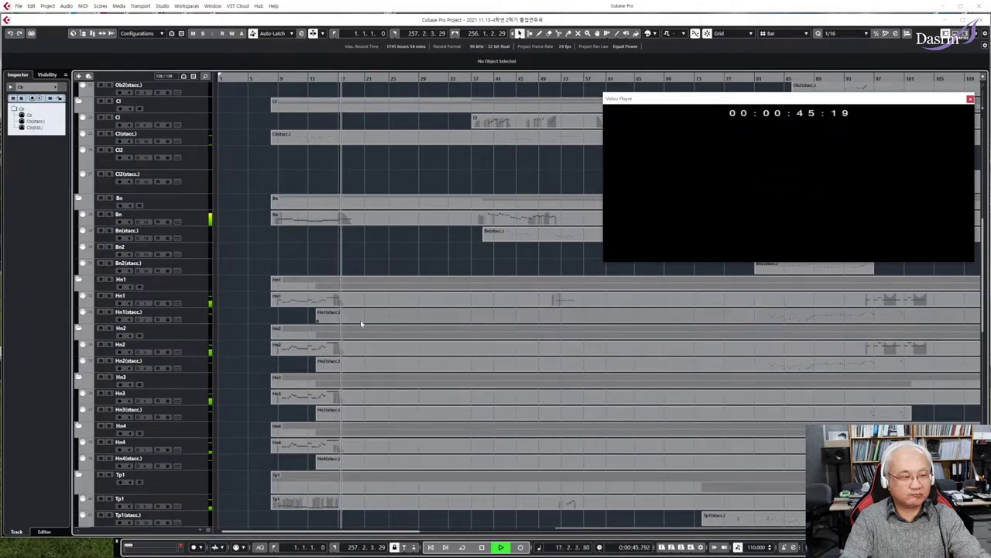
scroll(360, 321, "down", 4)
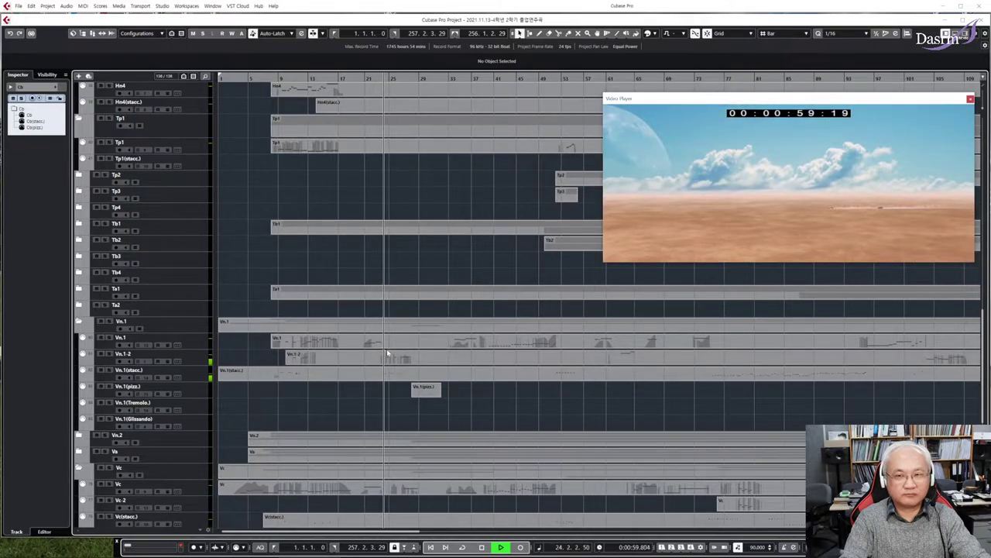
scroll(386, 349, "down", 5)
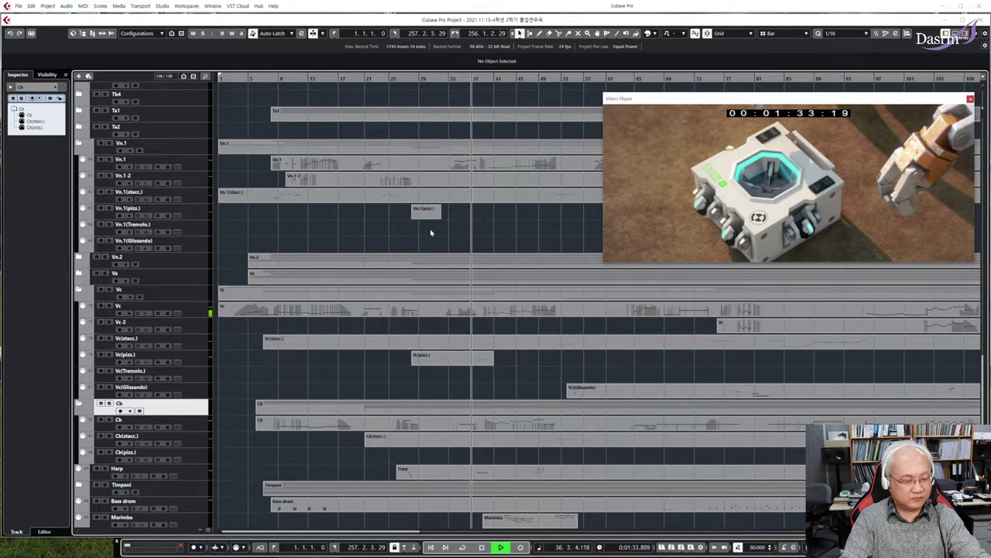
key("g")
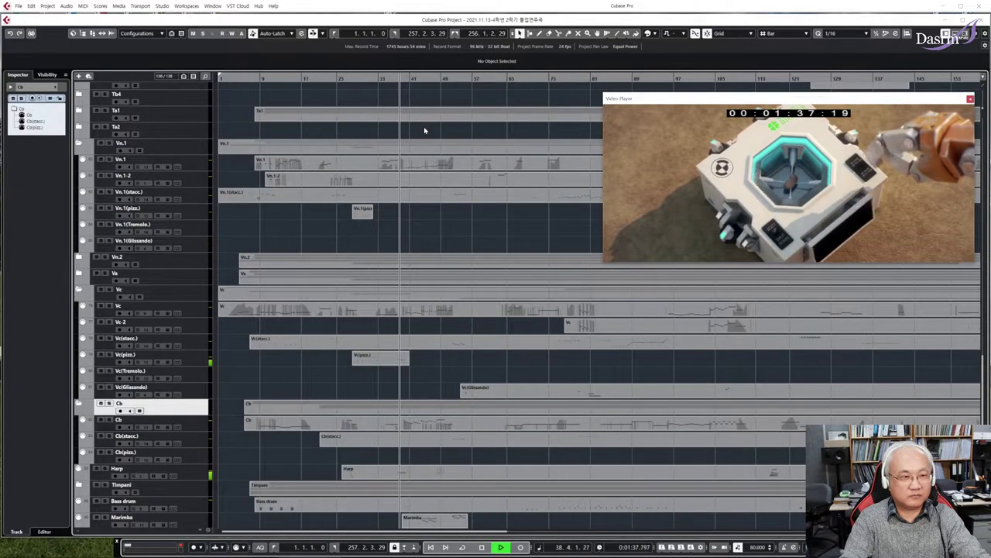
key("g")
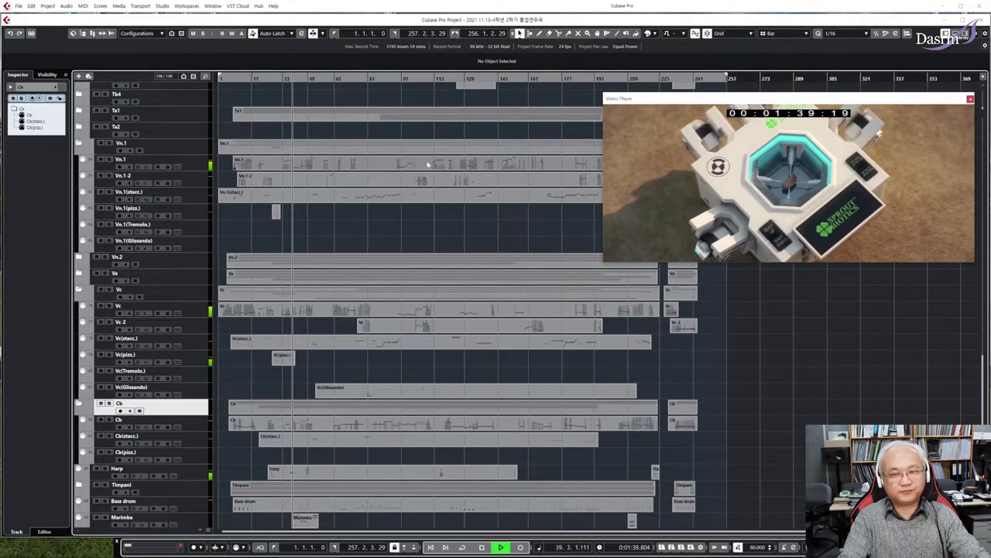
scroll(284, 194, "up", 15)
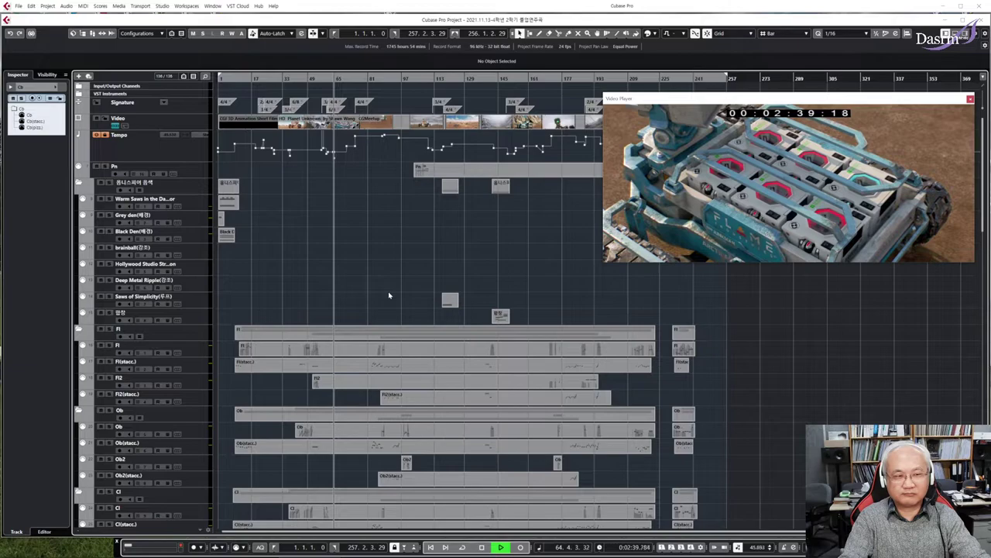
key("space")
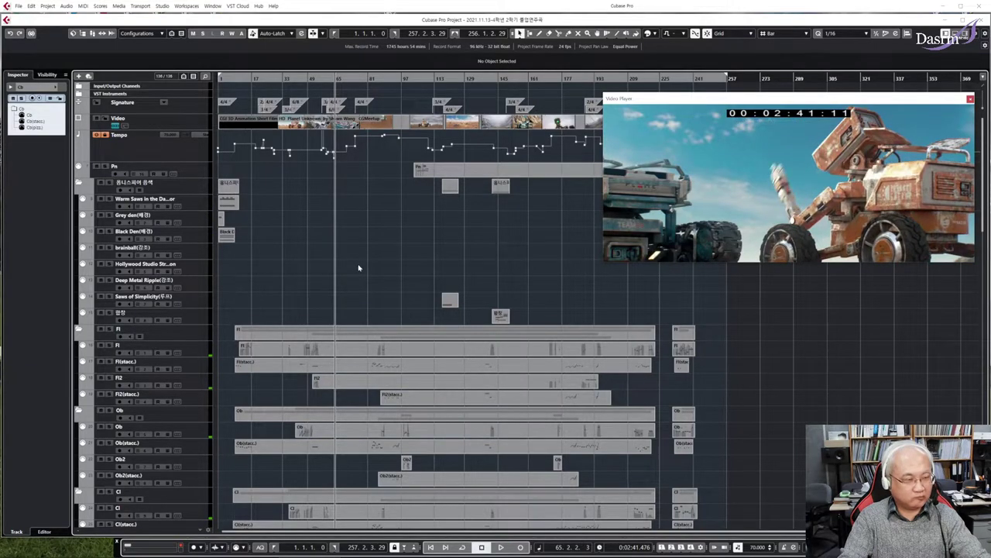
- Play the score briefly from bar 58 in close-up and return the playback position to bar 58
key("h")
key("h")
key("h")
key("h")
key("h")
key("h")
key("h")
key("h")
key("h")
key("h")
key("h")
key("h")
key("h")
key("h")
key("h")
key("h")
key("h")
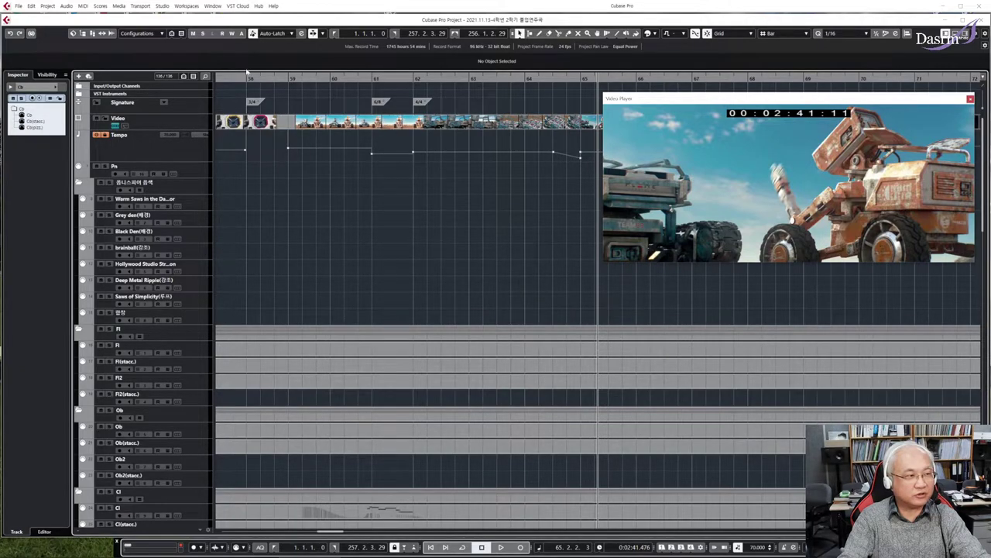
left_click(247, 77)
key("space")
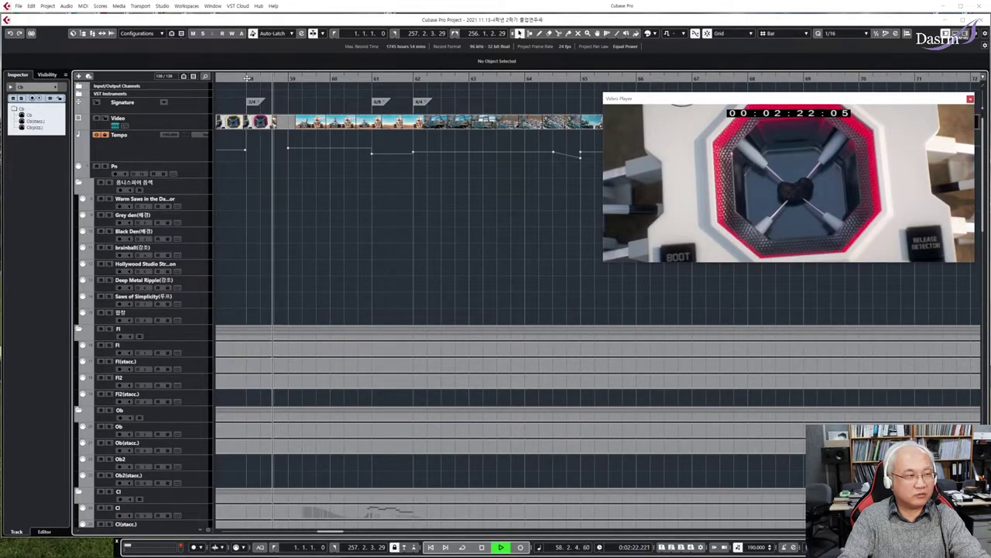
key("space")
left_click(248, 78)
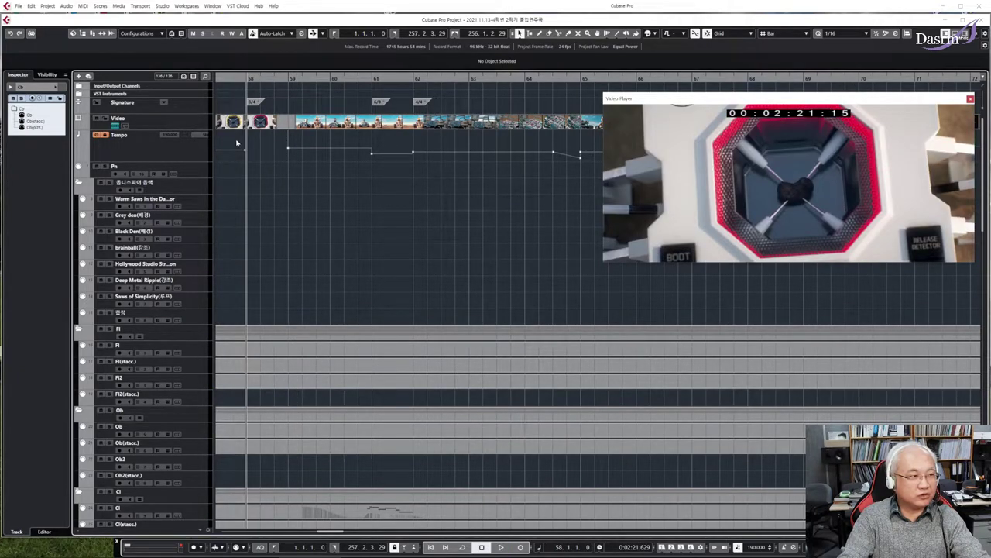
- Compare the video frames at bars 59 and 58, play from bar 58 across the following tempo changes, and stop at about 2:42
left_click(287, 79)
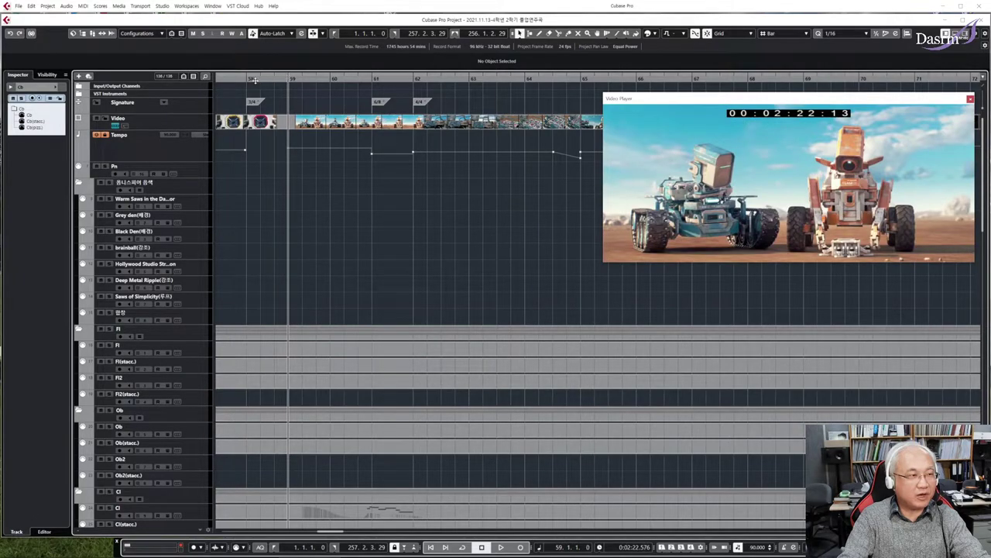
left_click(247, 78)
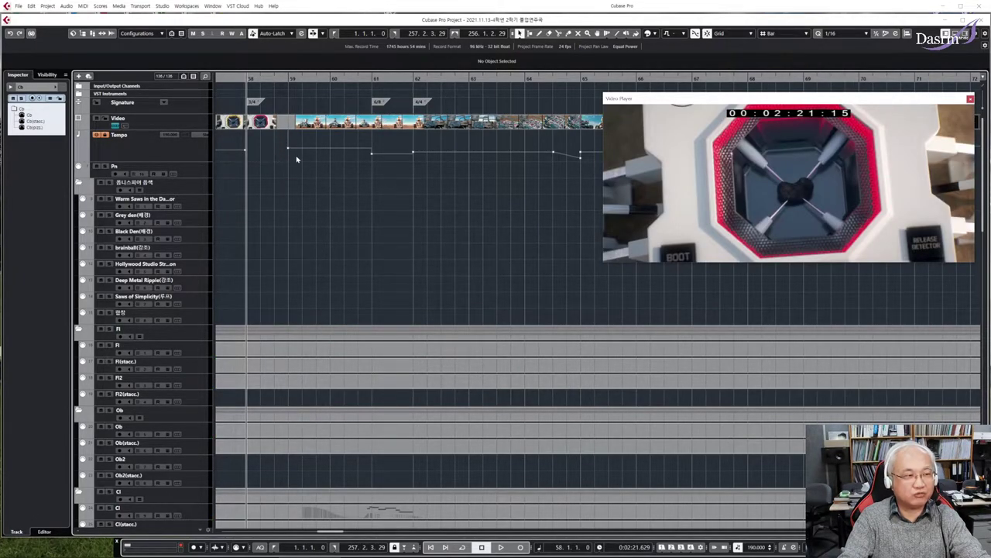
key("space")
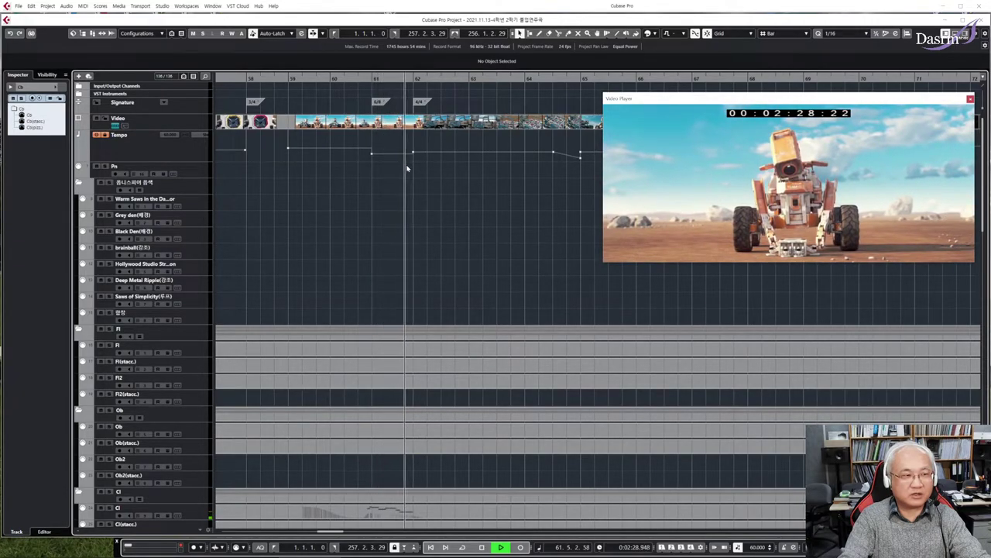
scroll(417, 165, "left", 2)
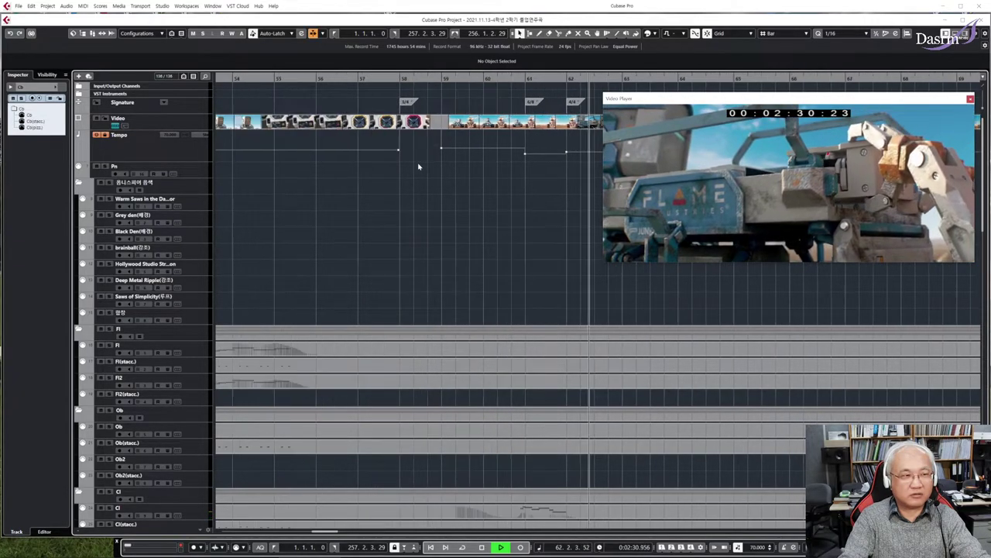
scroll(419, 167, "right", 4)
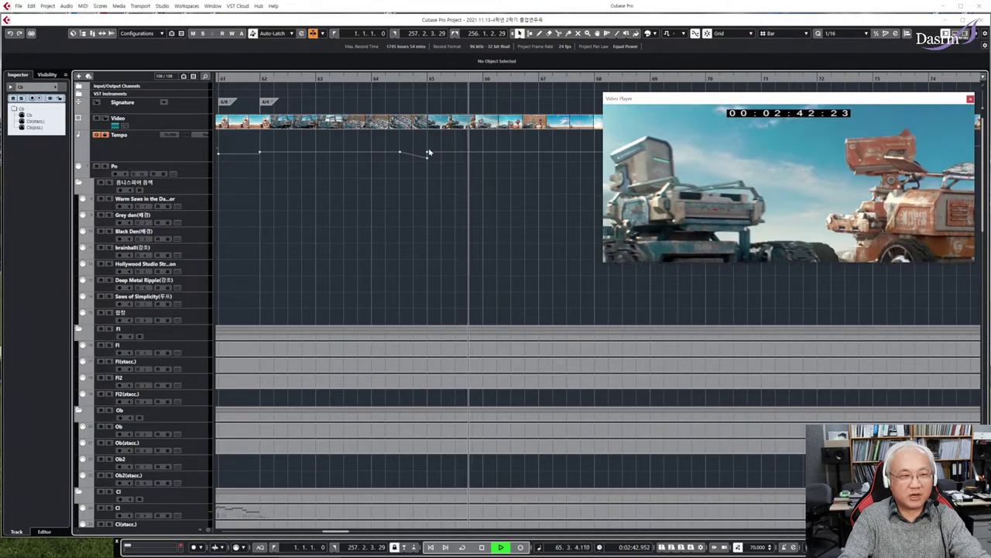
key("space")
- Audition the tempo change at bar 65 by playing from bar 65 and shortly before it, and stop with the position at bar 65
left_click(428, 78)
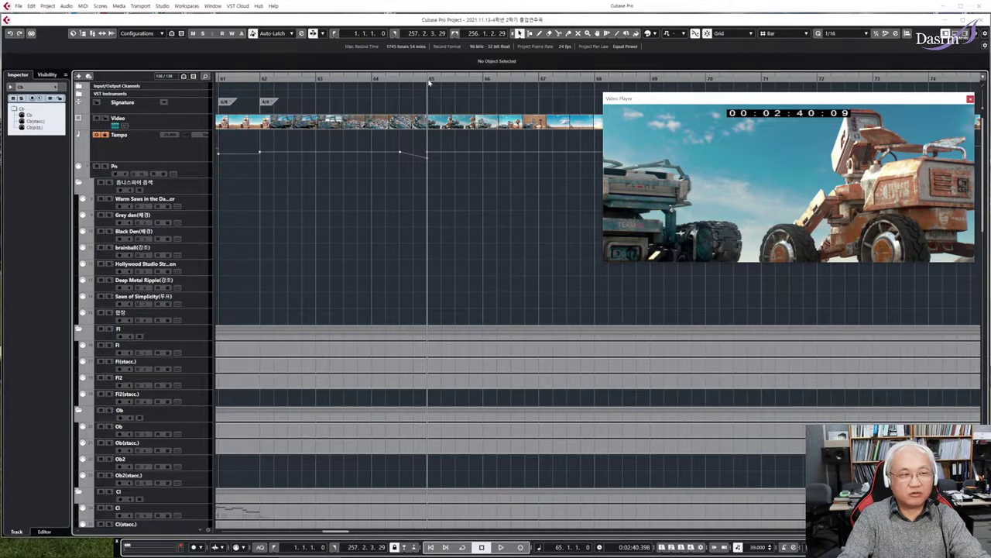
scroll(430, 82, "down", 1)
key("space")
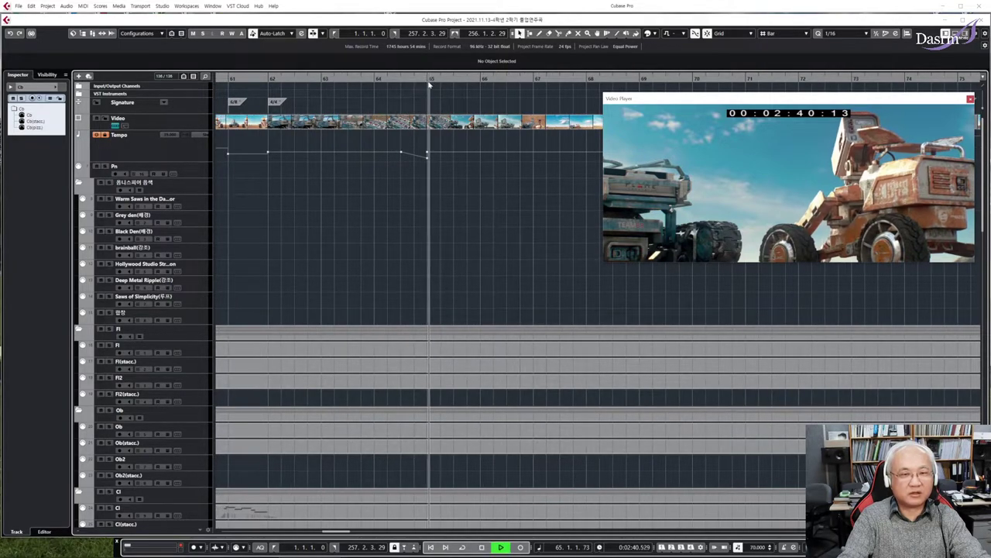
key("space")
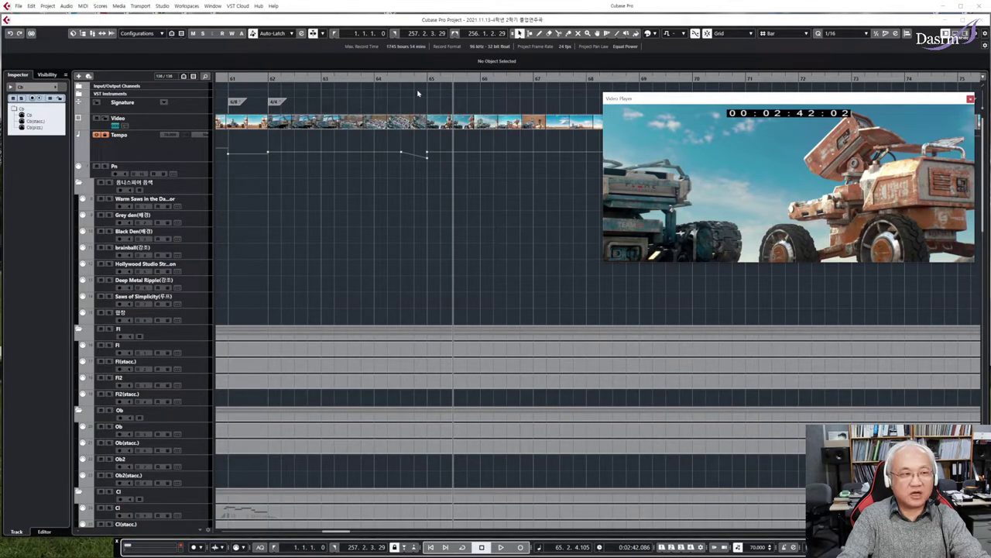
left_click(372, 79)
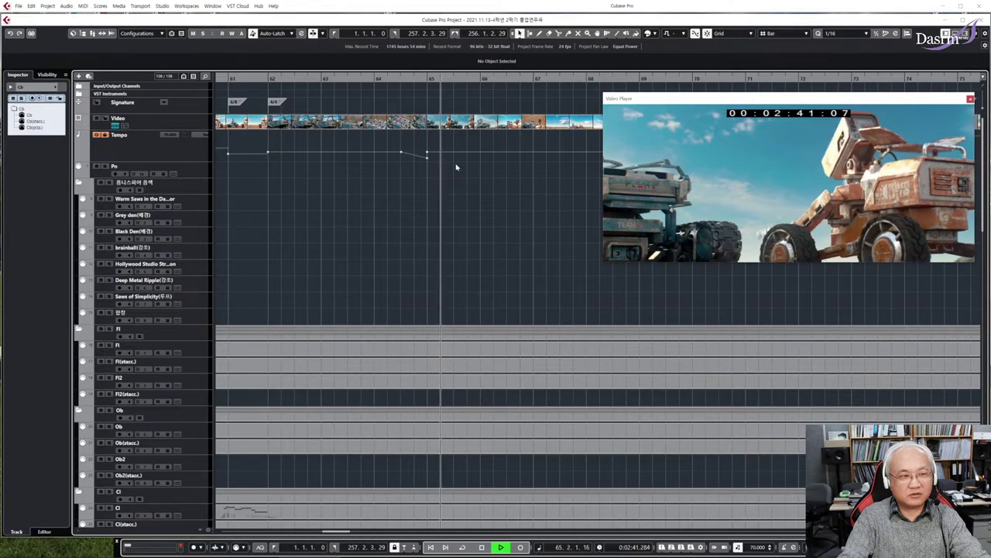
left_click(429, 79)
key("space")
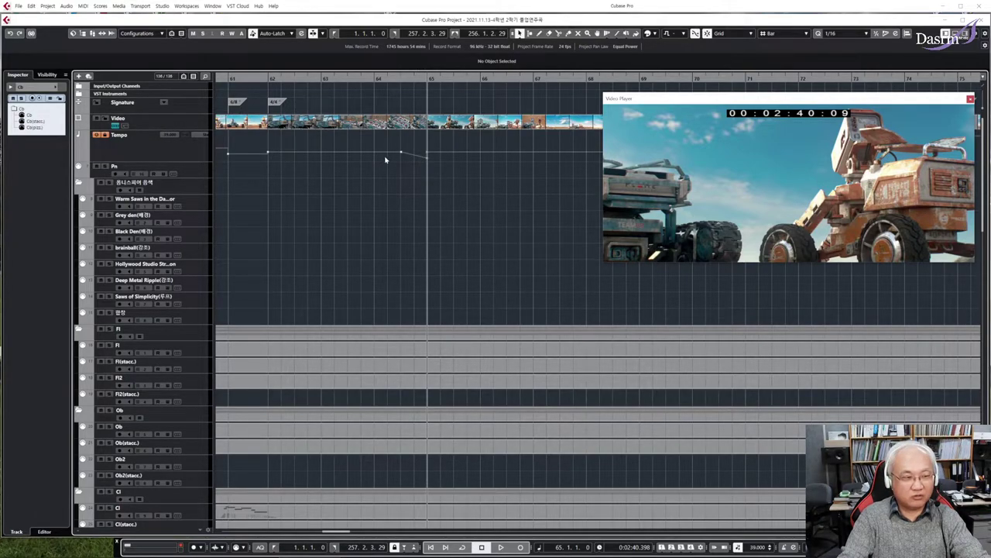
- Examine the tempo points from about bar 50 to bar 84 and play the passage from bar 65 to about 2:44
key("g")
key("g")
key("g")
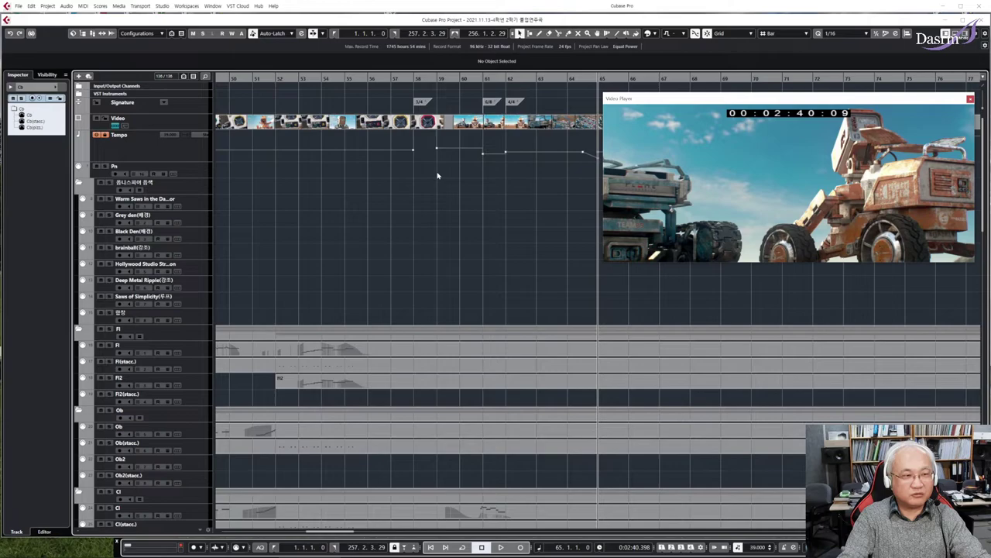
scroll(430, 171, "left", 2)
scroll(428, 172, "right", 4)
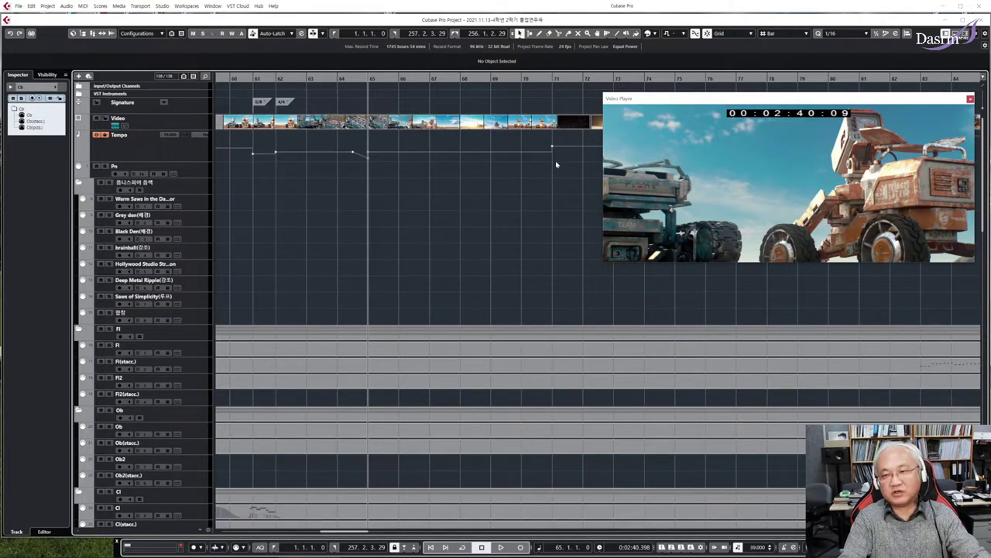
key("space")
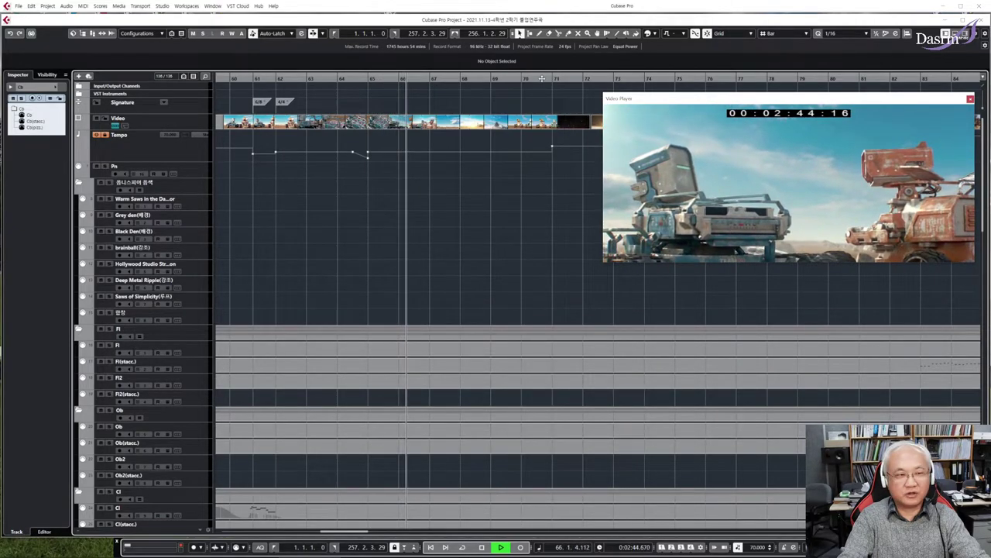
key("space")
- Check the video frames around bars 70 and 71, play the tempo jump at bar 71 briefly, and stop
left_click(542, 79)
left_click(535, 79)
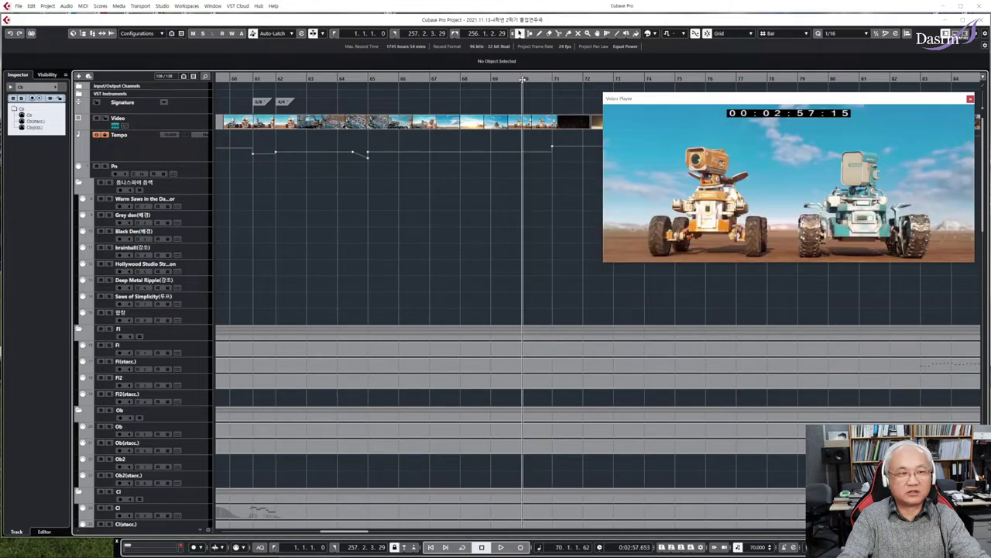
left_click(550, 78)
key("space")
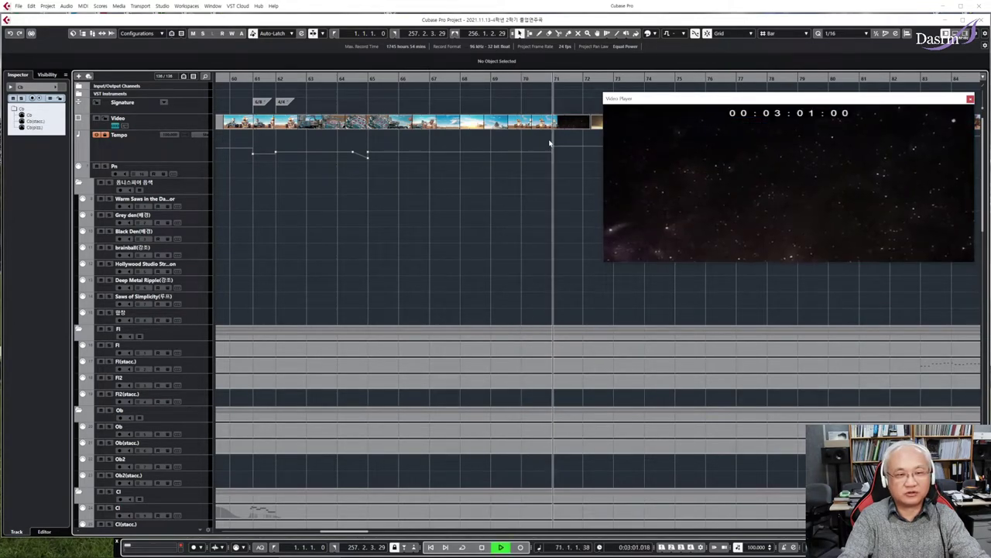
key("space")
- Play from bar 70 and follow the tempo track through the changes at bars 71 and 75 against the video
left_click(523, 79)
key("space")
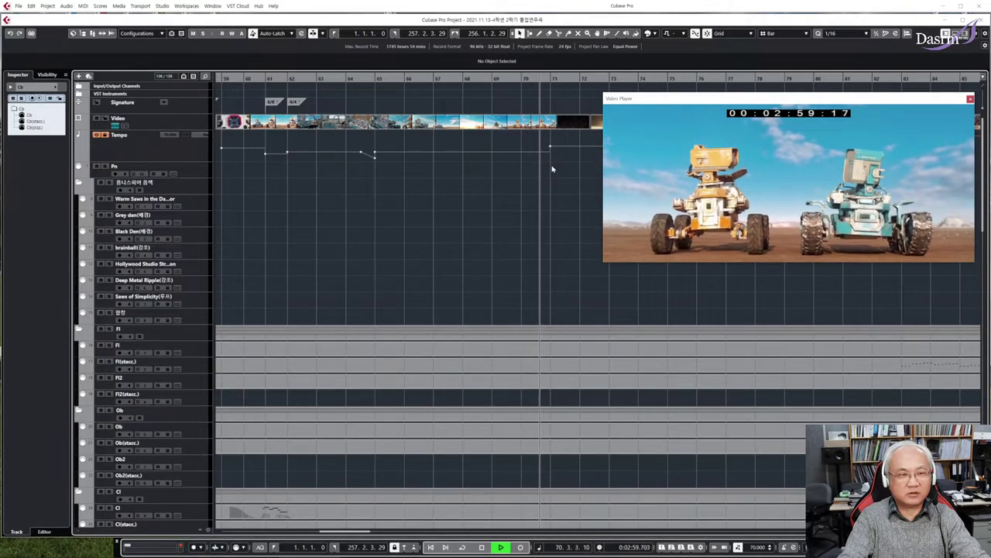
scroll(549, 170, "left", 2)
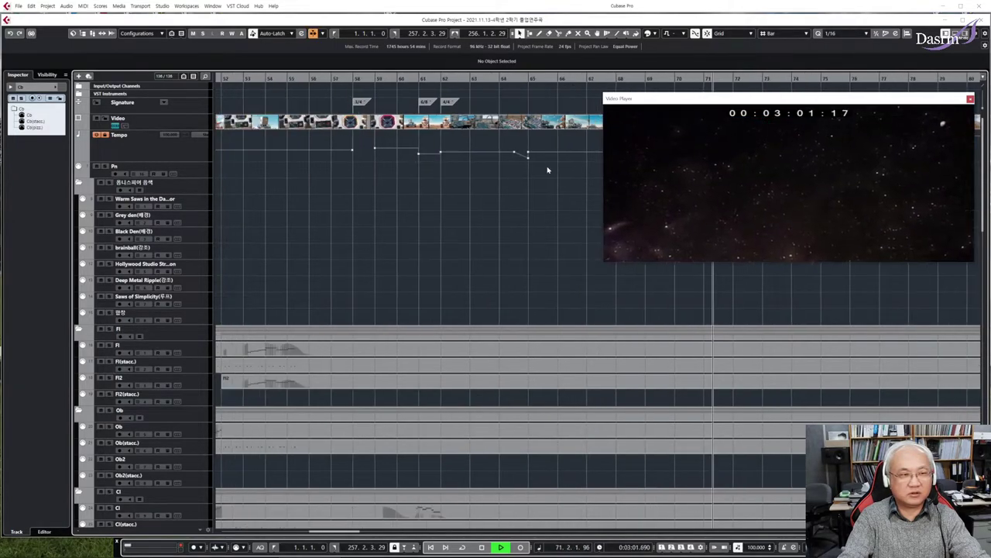
scroll(544, 166, "right", 5)
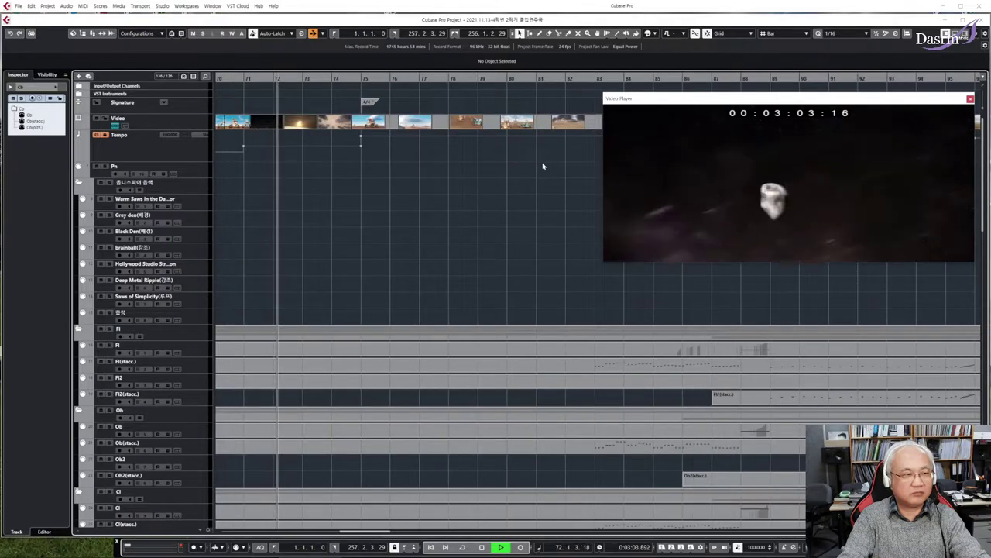
scroll(474, 175, "left", 1)
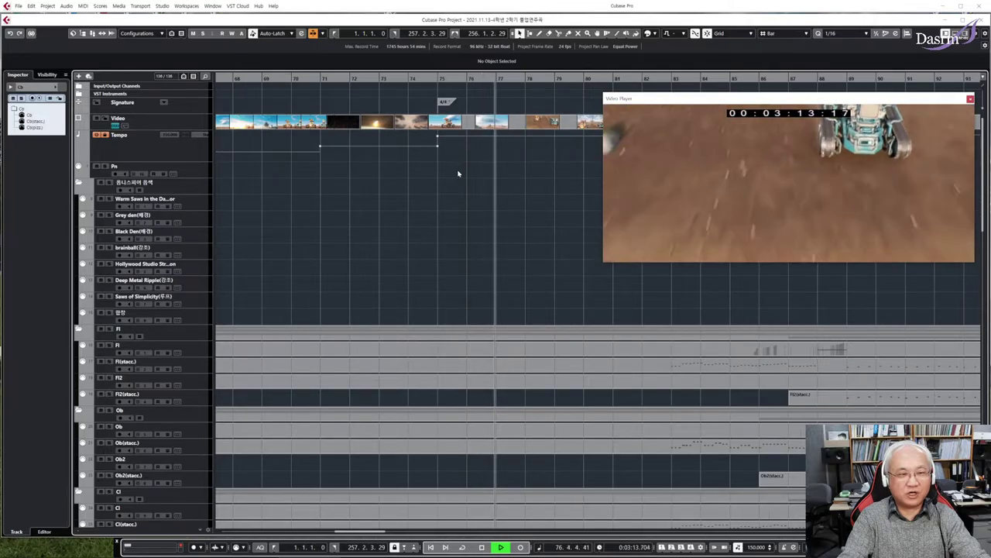
- Follow the continuing playback in a wider bar range, checking the tempo curve and signature changes up to about bar 117
key("g")
key("g")
key("g")
key("g")
key("g")
key("g")
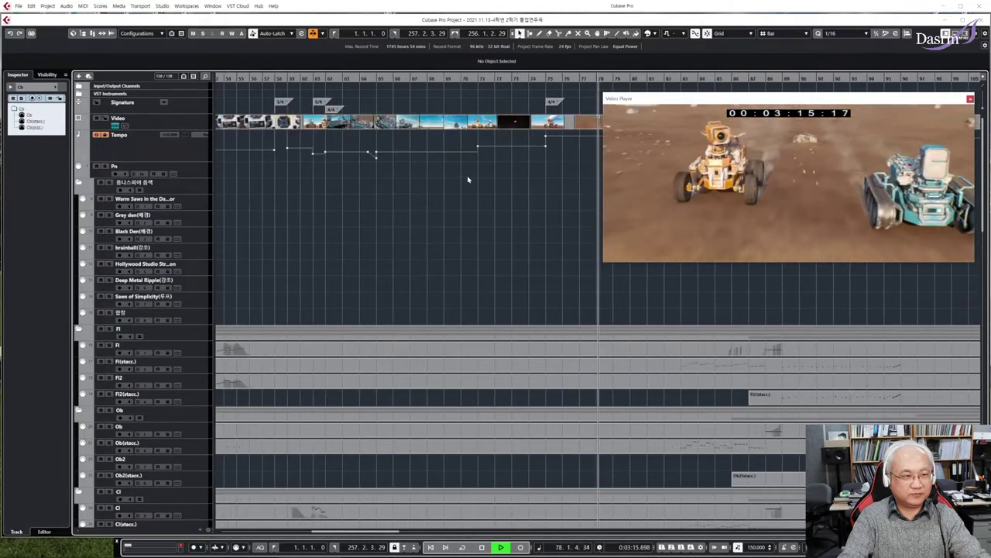
scroll(467, 177, "right", 5)
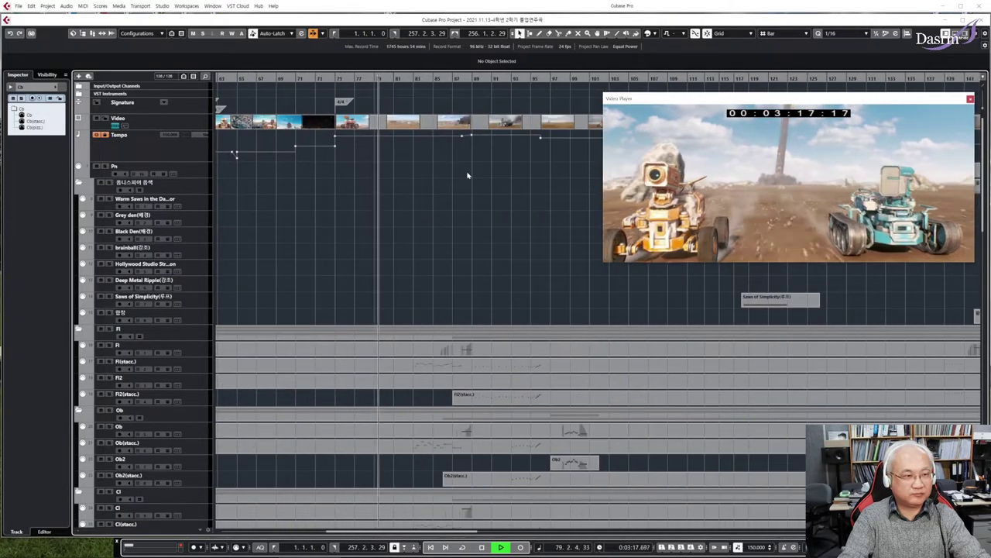
scroll(467, 177, "right", 1)
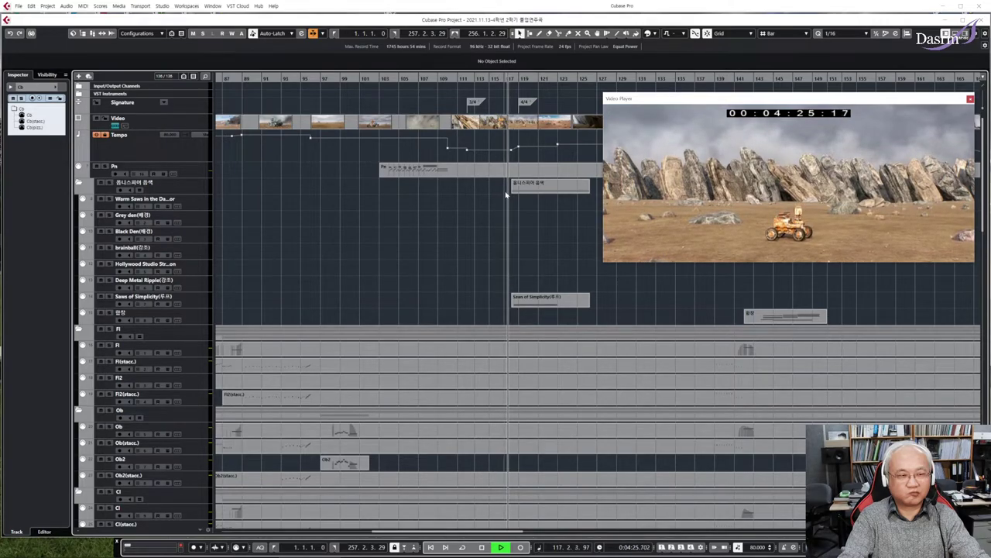
- Examine the string, brass, horn and woodwind tracks against the video while playback runs from about 4:25 to 5:07
scroll(504, 194, "down", 15)
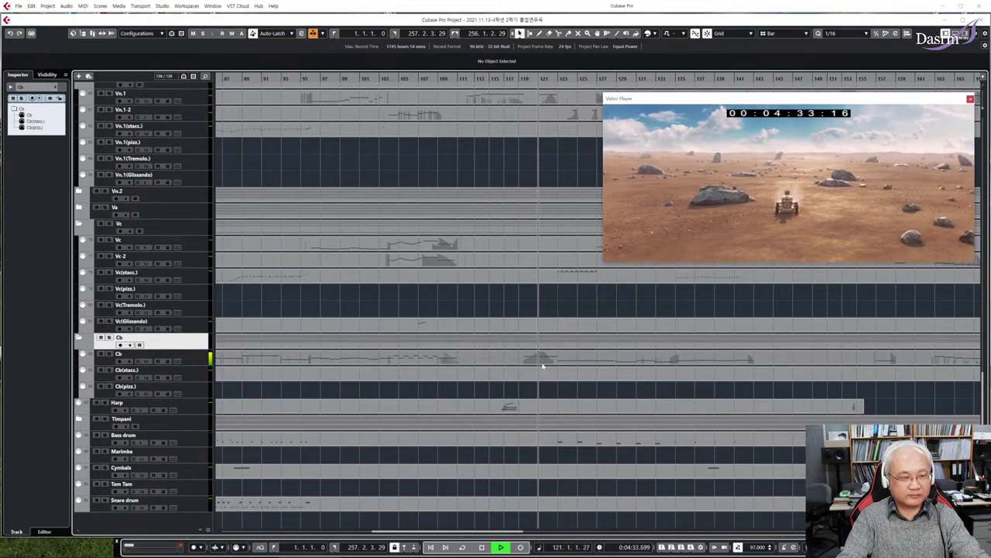
scroll(533, 349, "up", 5)
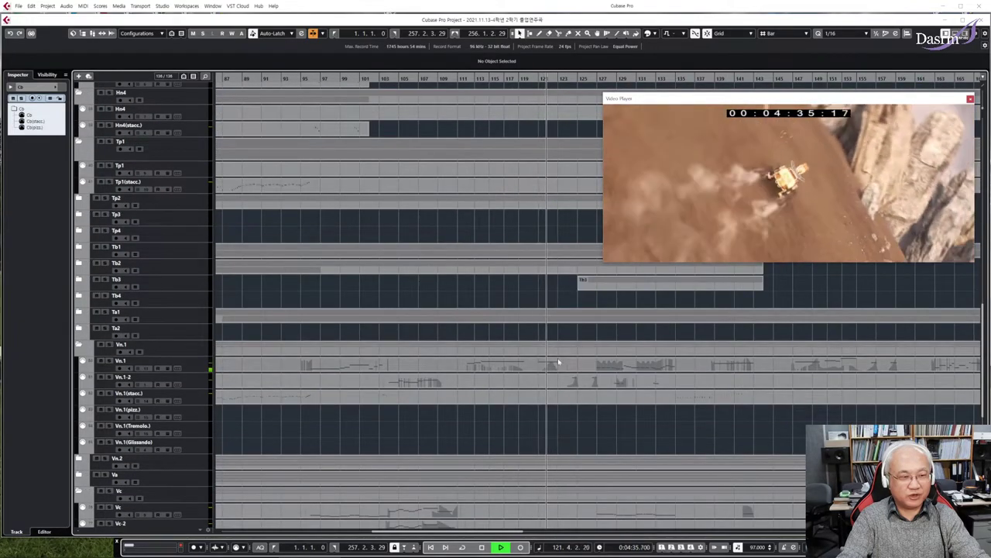
scroll(542, 352, "up", 10)
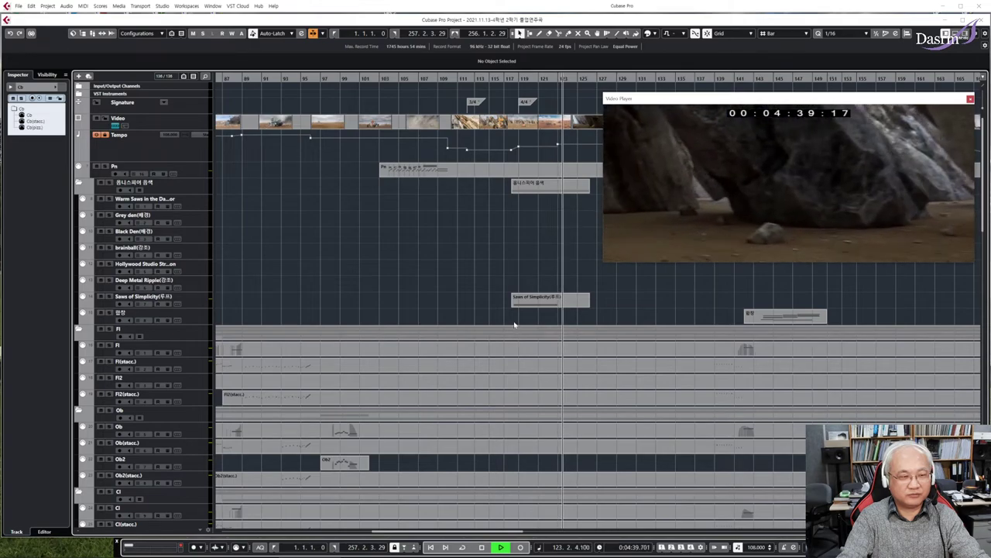
scroll(515, 326, "down", 10)
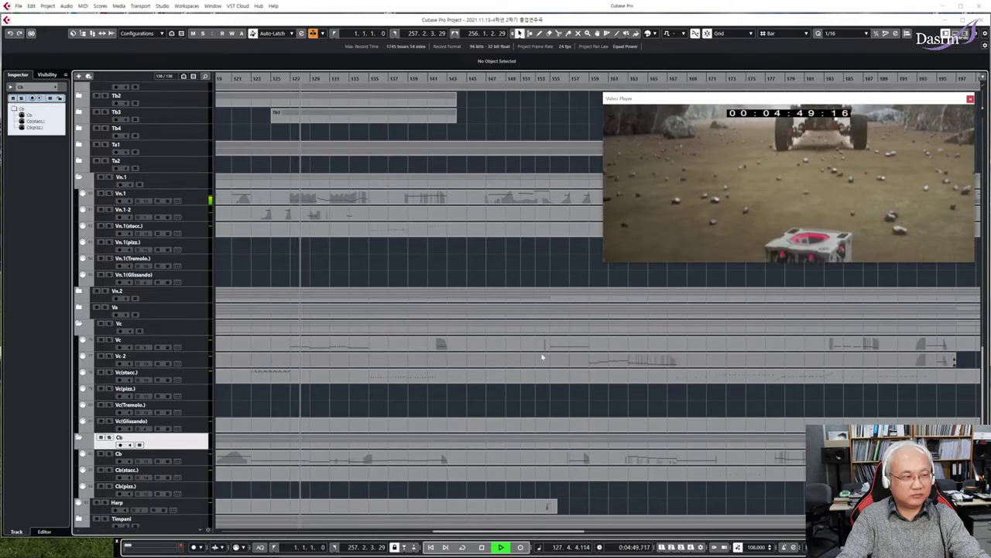
scroll(402, 321, "up", 10)
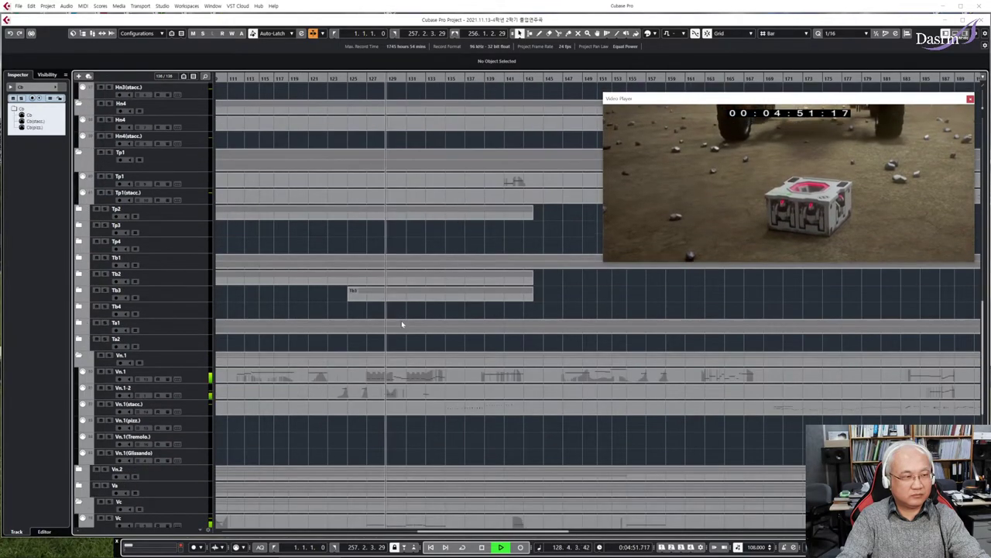
scroll(401, 324, "up", 5)
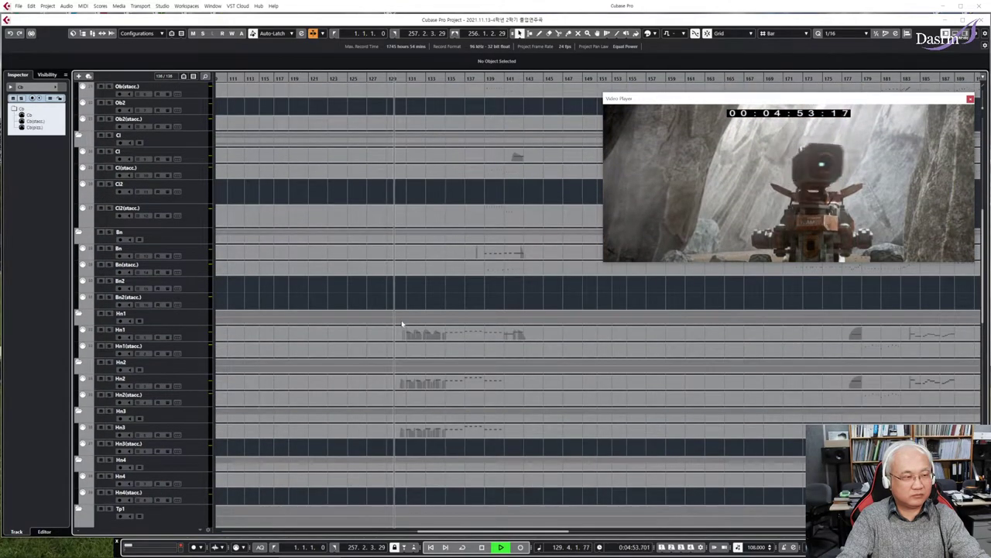
scroll(401, 320, "up", 5)
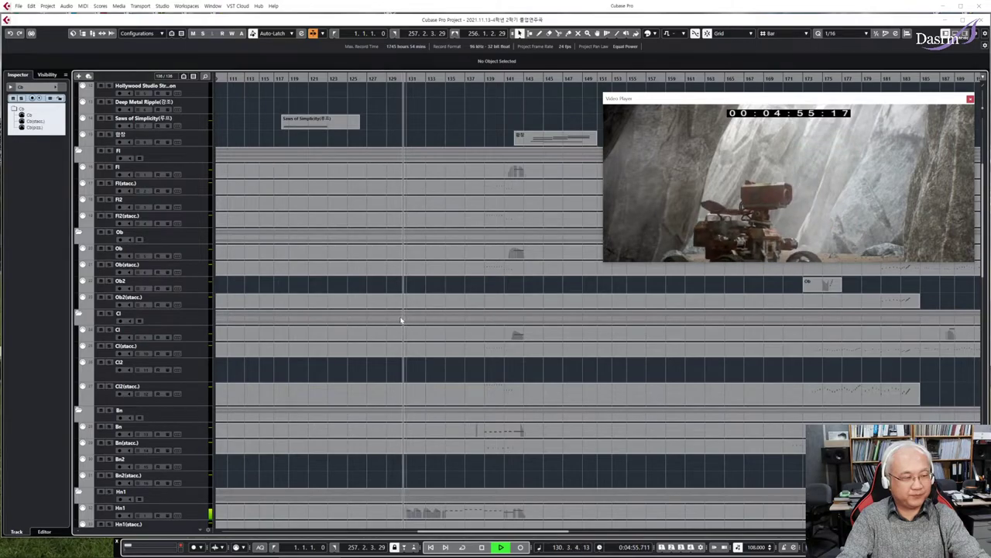
scroll(402, 320, "down", 5)
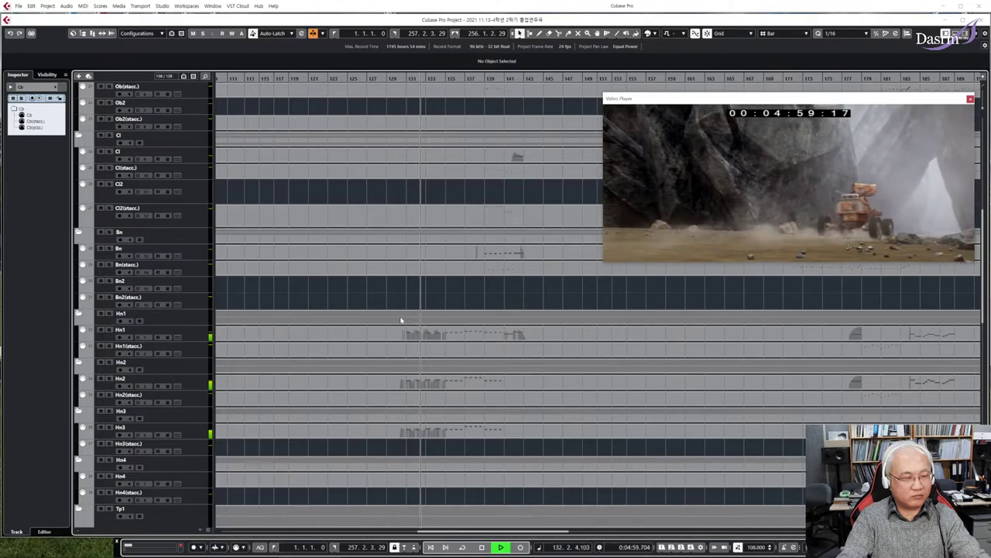
scroll(401, 320, "down", 5)
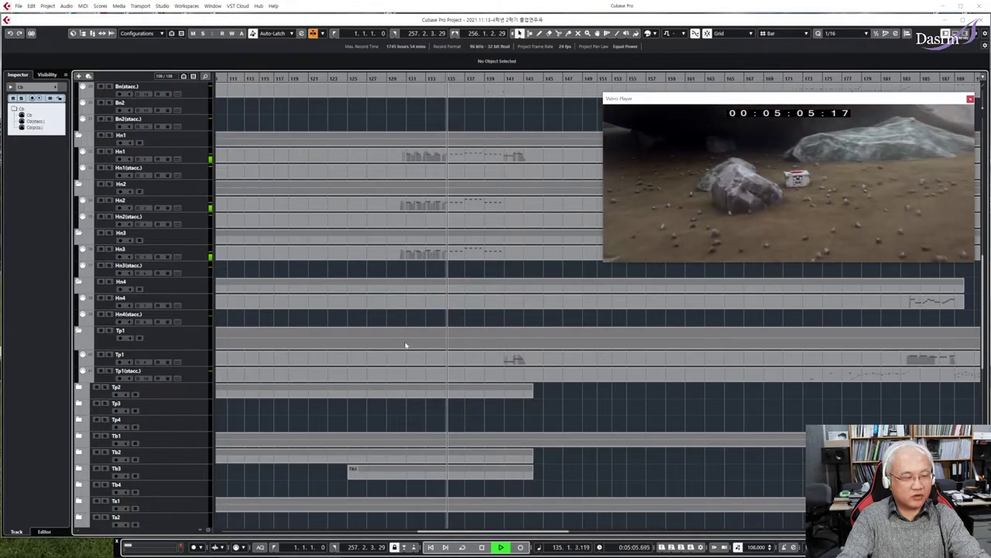
scroll(496, 386, "up", 5)
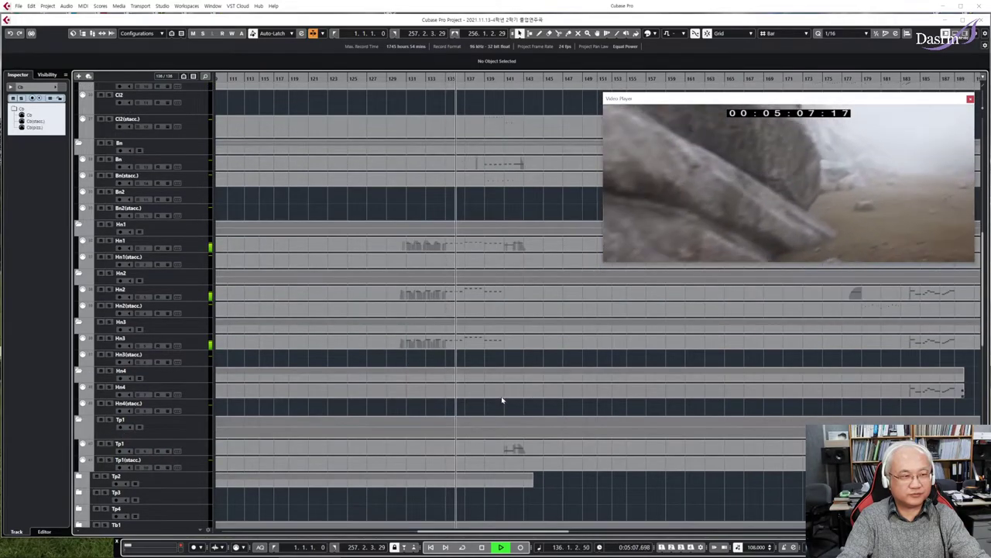
- Expand the Tb3, Tb2 and Tb1 folders during playback and follow their trombone parts to about bar 143
scroll(501, 397, "down", 7)
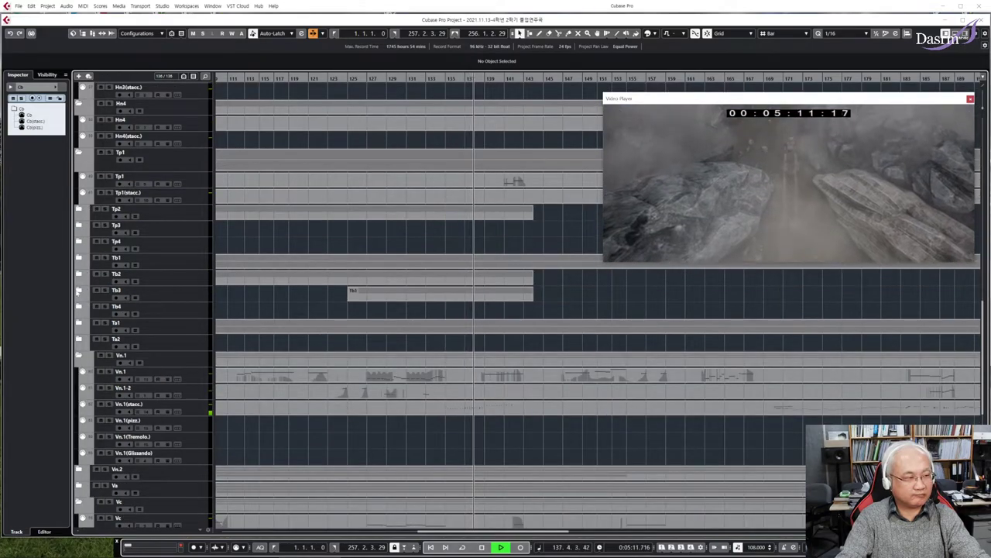
left_click(79, 291)
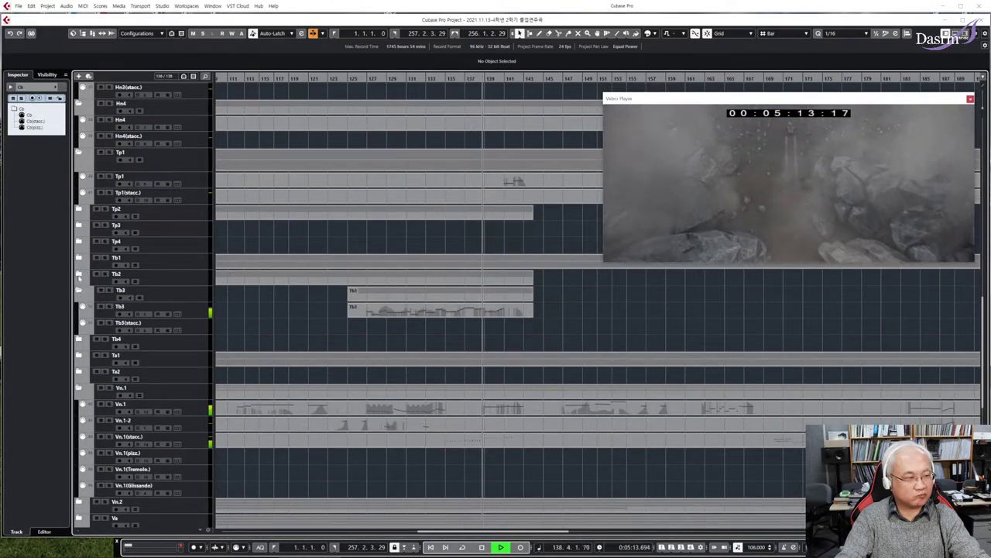
left_click(79, 274)
left_click(79, 258)
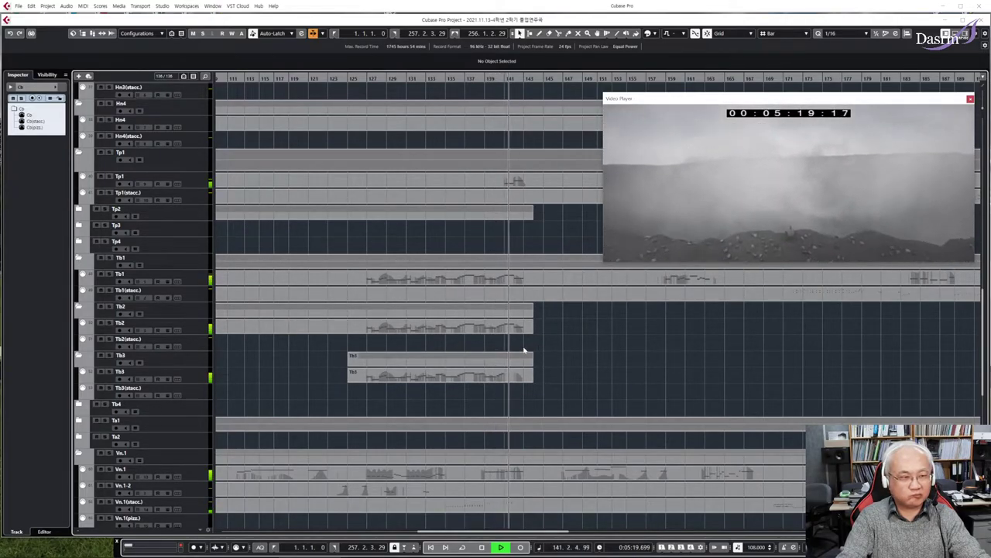
scroll(524, 350, "right", 5)
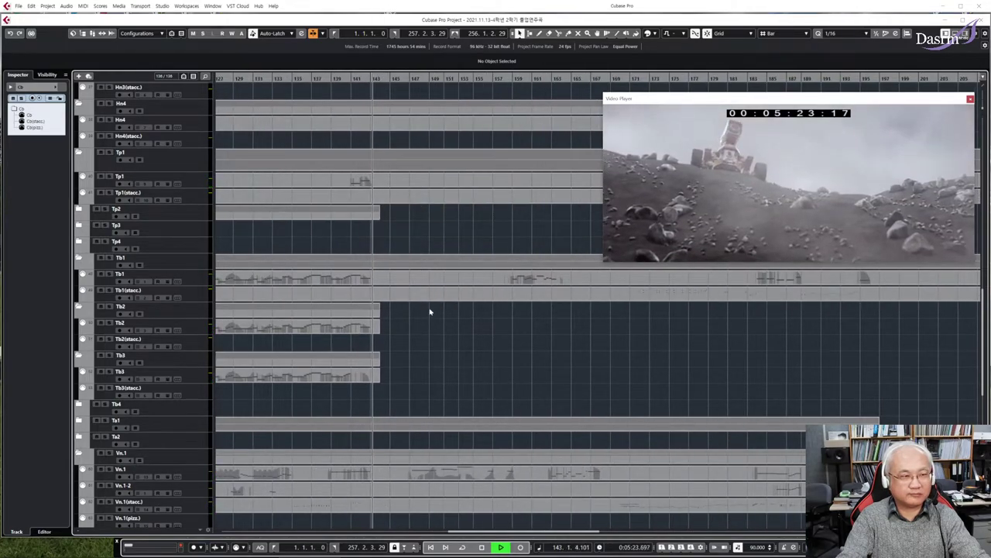
- Follow the signature and tempo tracks against the video as playback runs from about bar 143 to bar 167
scroll(430, 307, "up", 5)
scroll(430, 306, "up", 5)
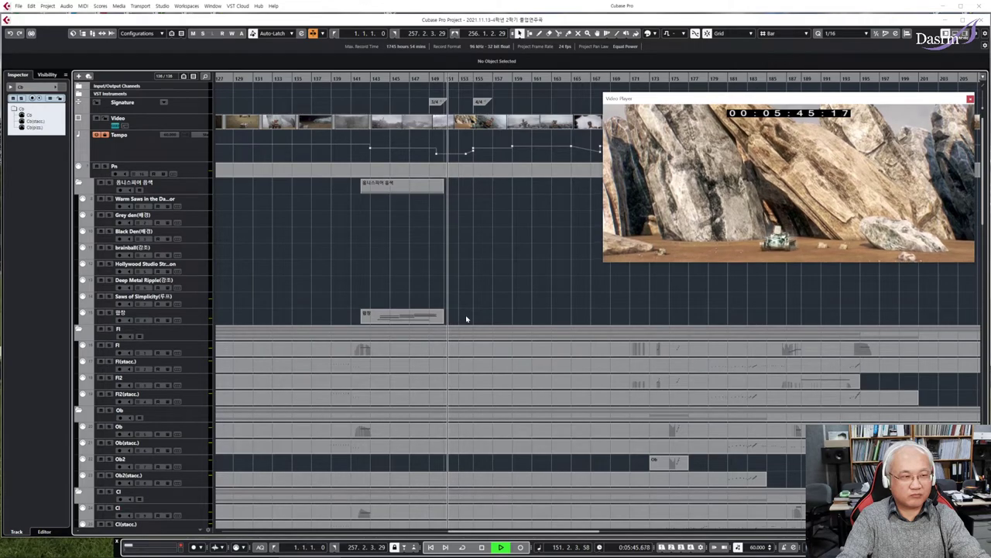
scroll(468, 319, "left", 1)
scroll(467, 319, "right", 3)
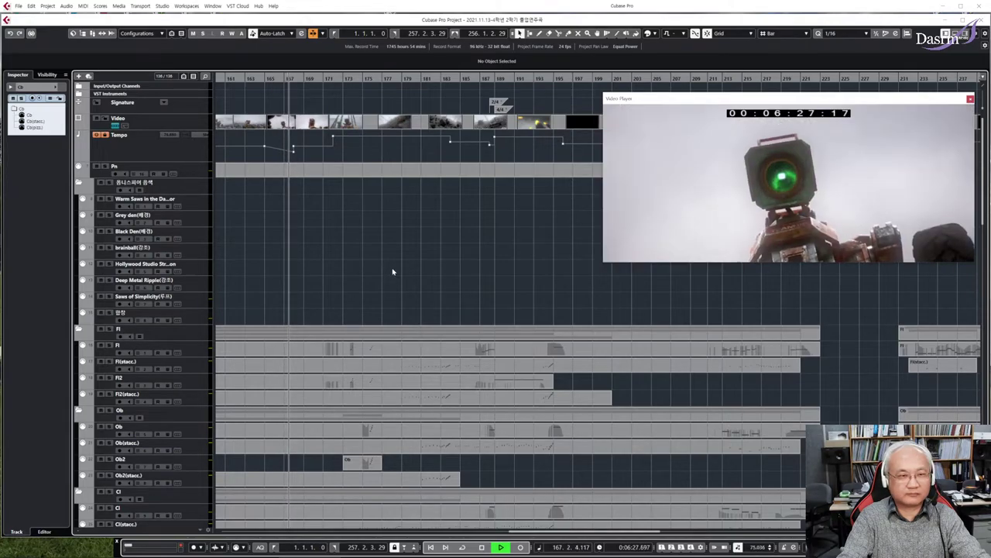
- Examine the woodwind, horn, trumpet, string and percussion parts against the video from about bar 167 to bar 186
scroll(392, 271, "down", 3)
scroll(393, 271, "down", 3)
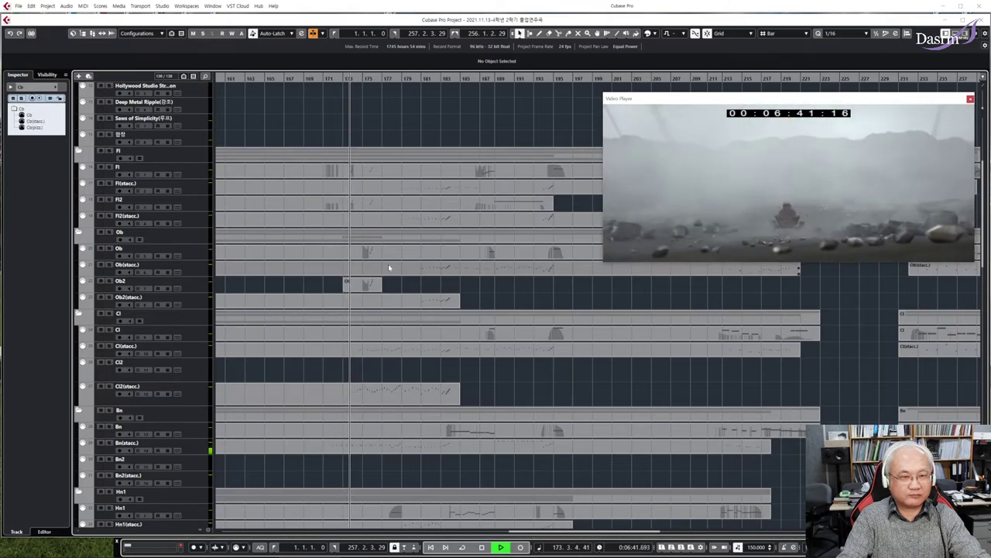
scroll(388, 264, "down", 5)
scroll(388, 265, "down", 3)
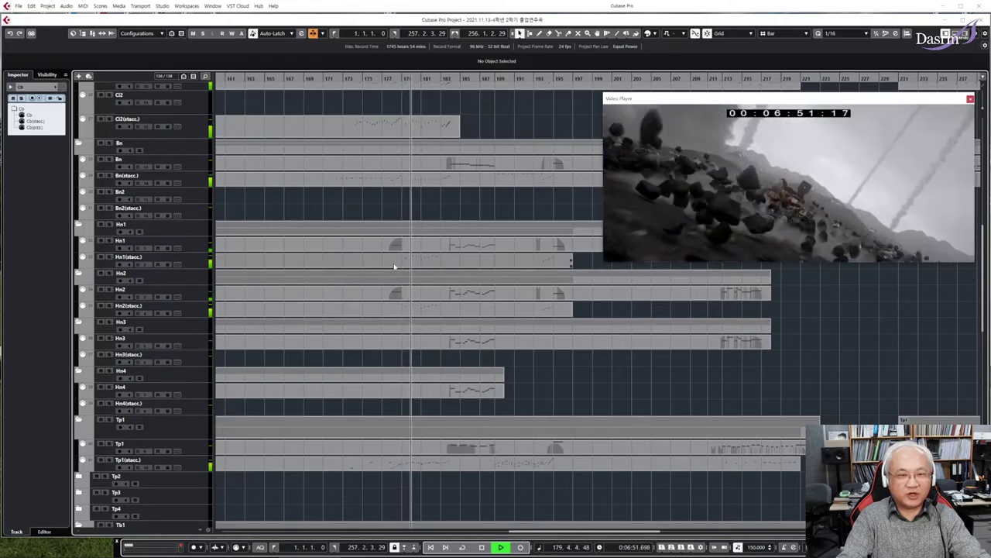
scroll(394, 267, "down", 8)
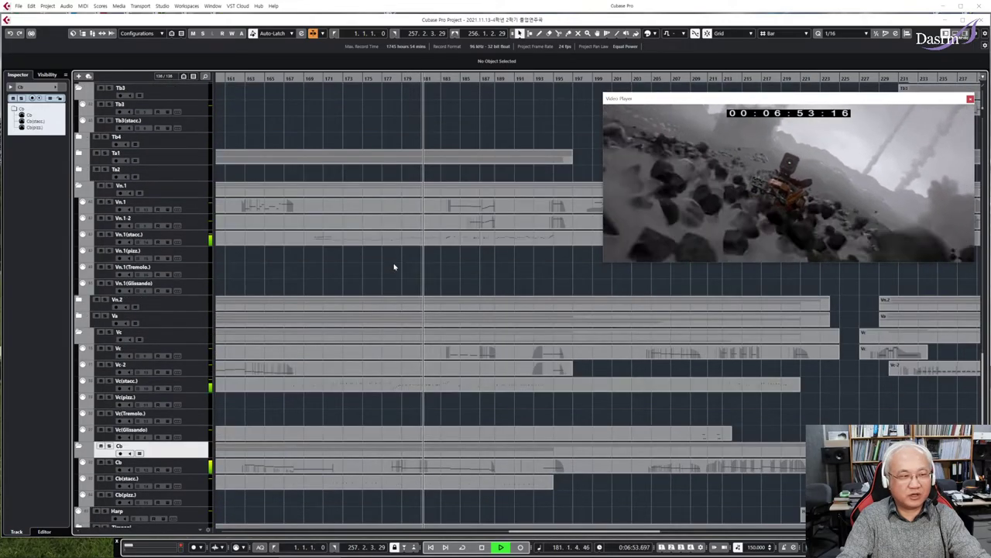
scroll(393, 266, "down", 3)
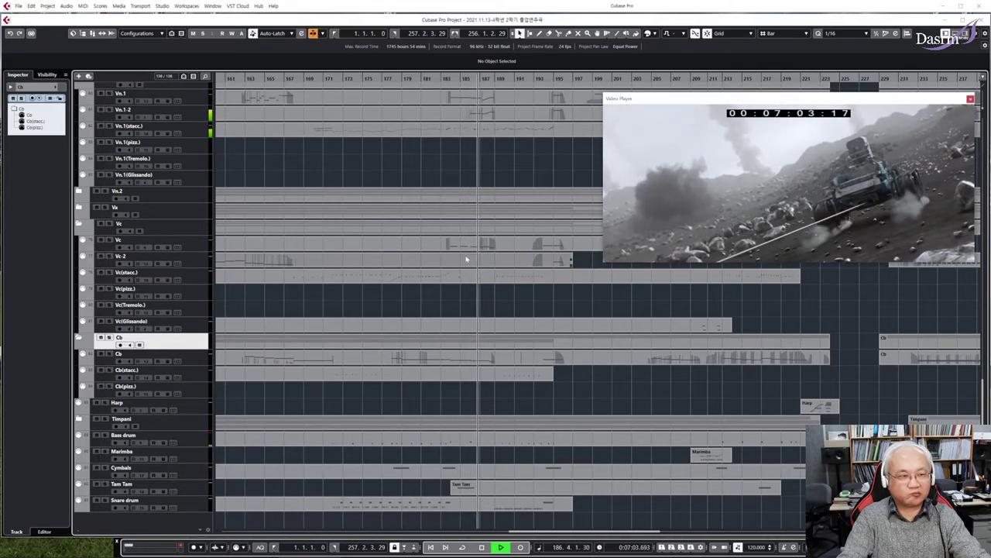
- Follow the brass and string parts through to the closing title and stop playback at bar 225
scroll(466, 259, "up", 10)
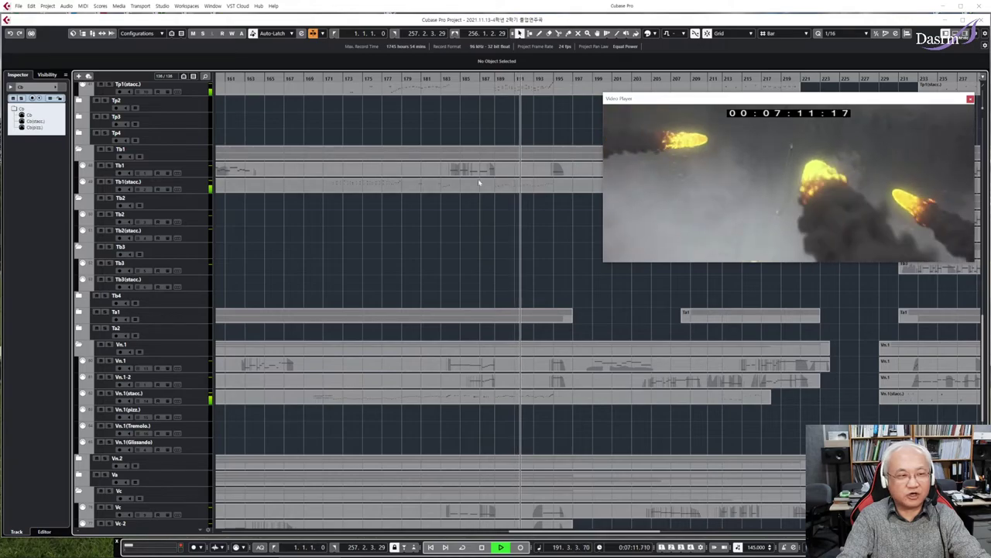
scroll(512, 206, "up", 5)
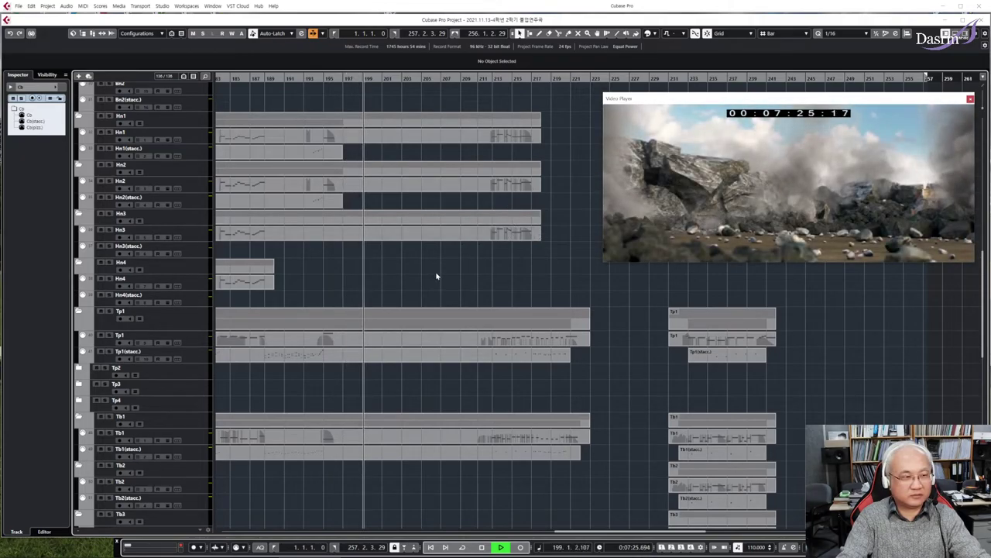
scroll(436, 275, "down", 4)
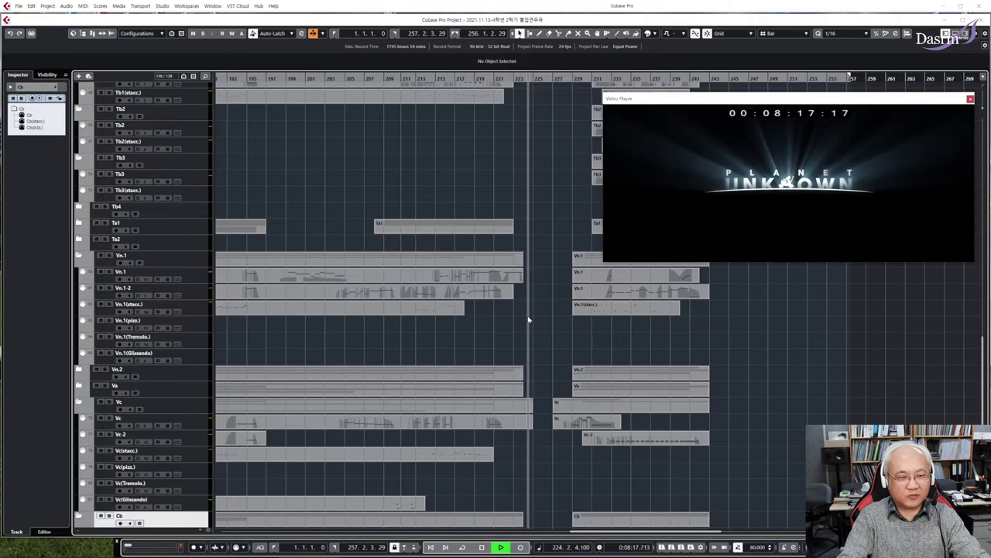
key("space")
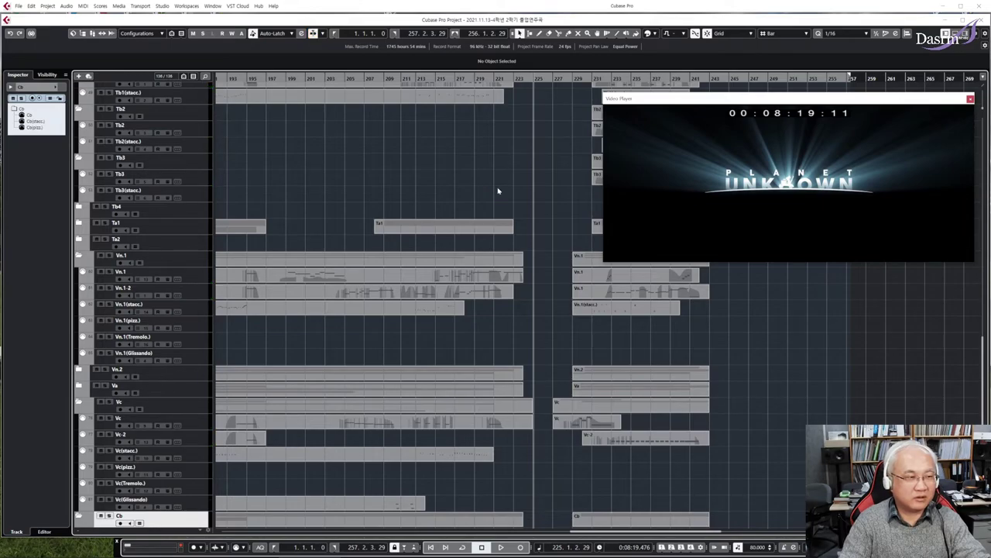
- Zoom the project out to its full length and show the signature, video and tempo tracks
scroll(396, 224, "left", 5)
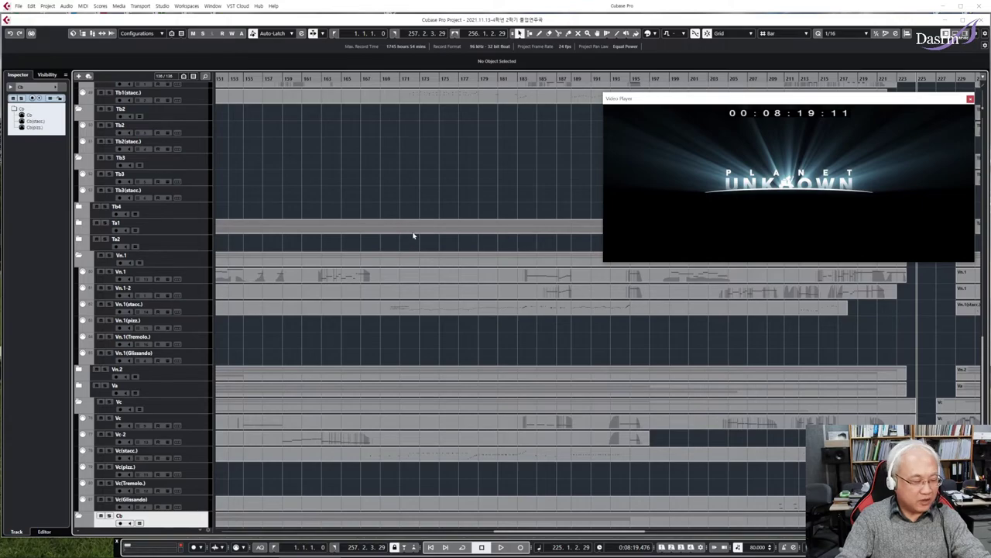
key("g")
key("g")
key("g")
key("g")
key("g")
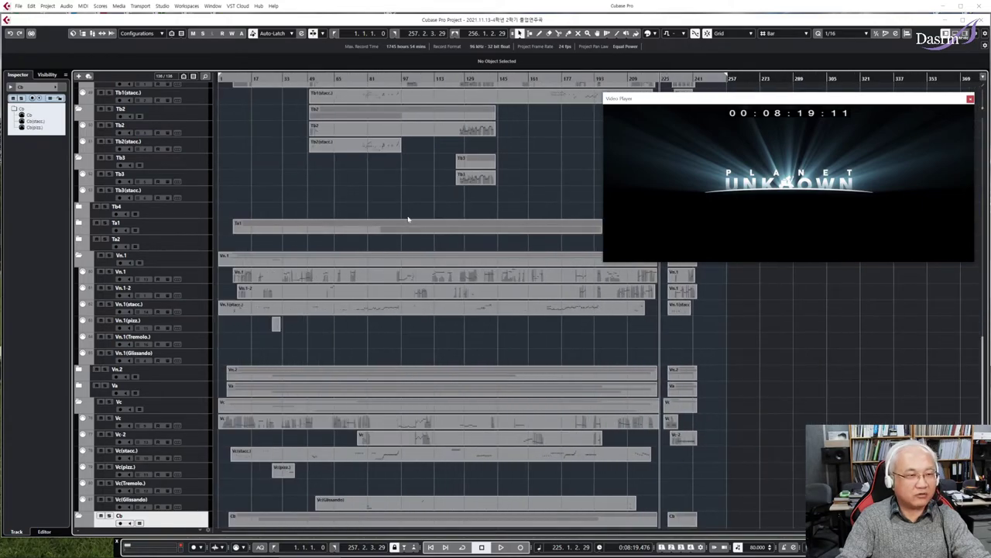
scroll(393, 222, "up", 10)
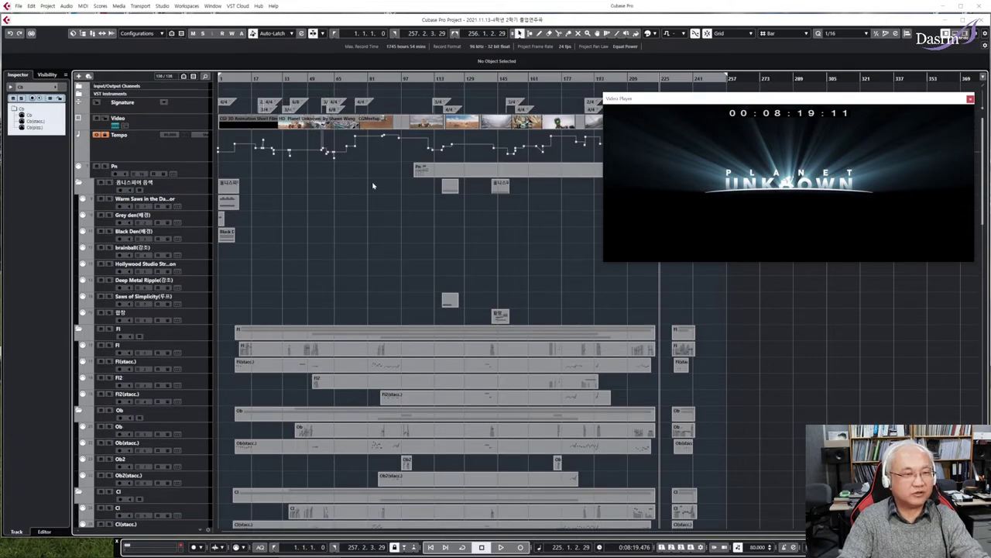
- Open the VST Instruments rack, review the horn and trumpet patches in the second Kontakt instance, and close that instance
left_click(141, 6)
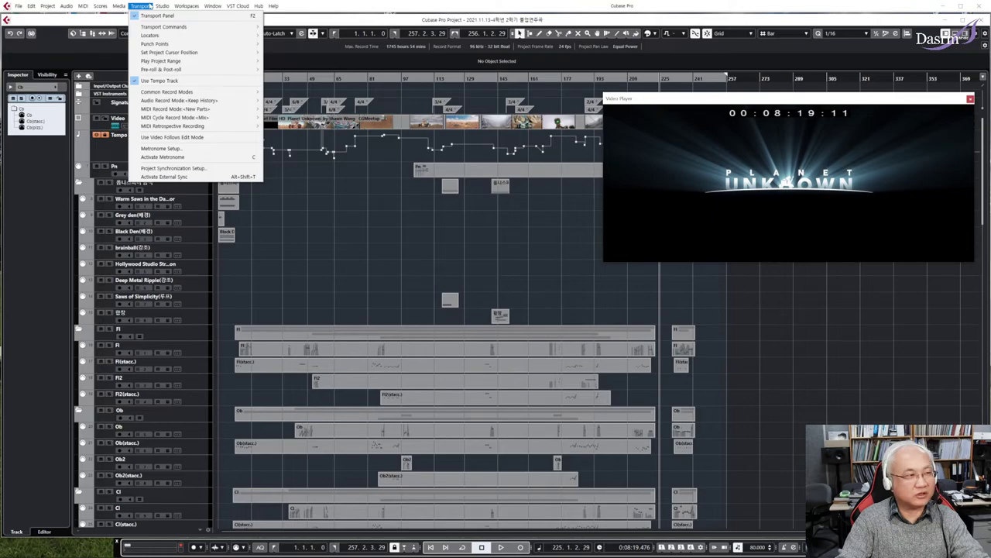
mouse_move(171, 7)
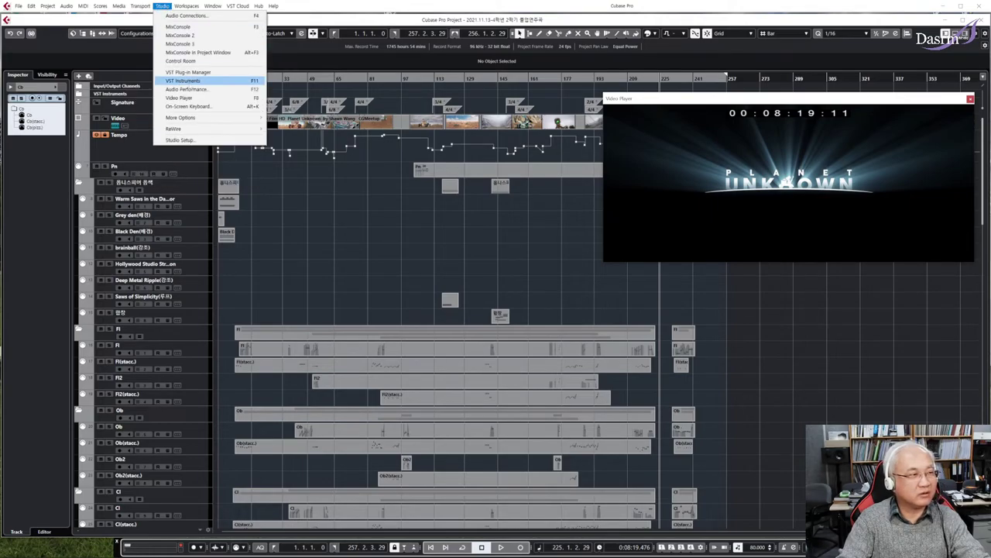
left_click(186, 80)
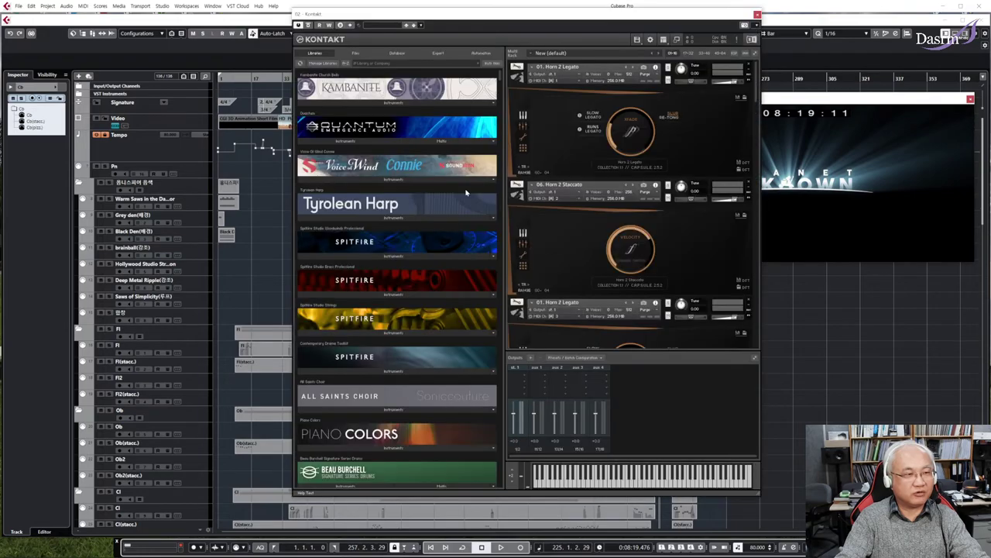
left_click_drag(590, 17, 444, 13)
left_click_drag(611, 69, 609, 319)
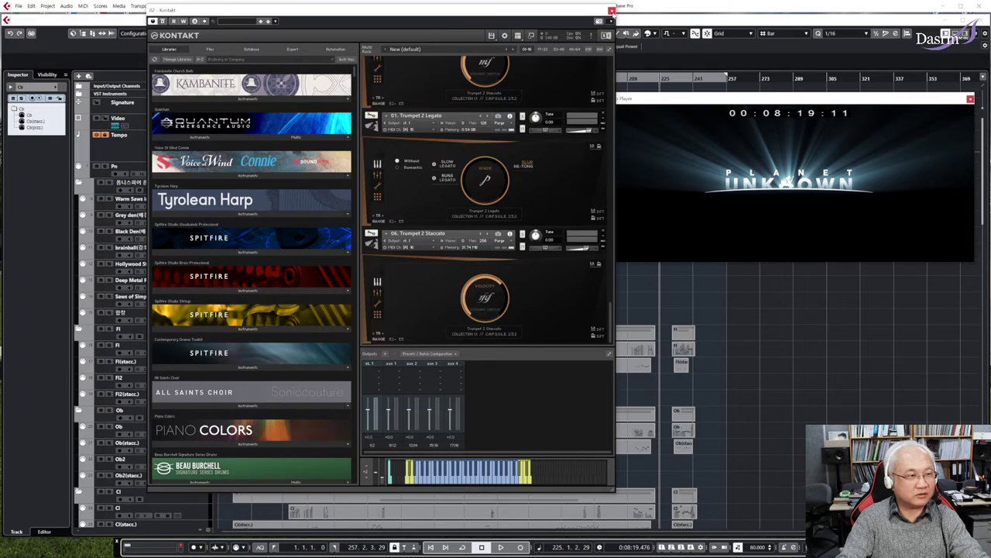
left_click(611, 10)
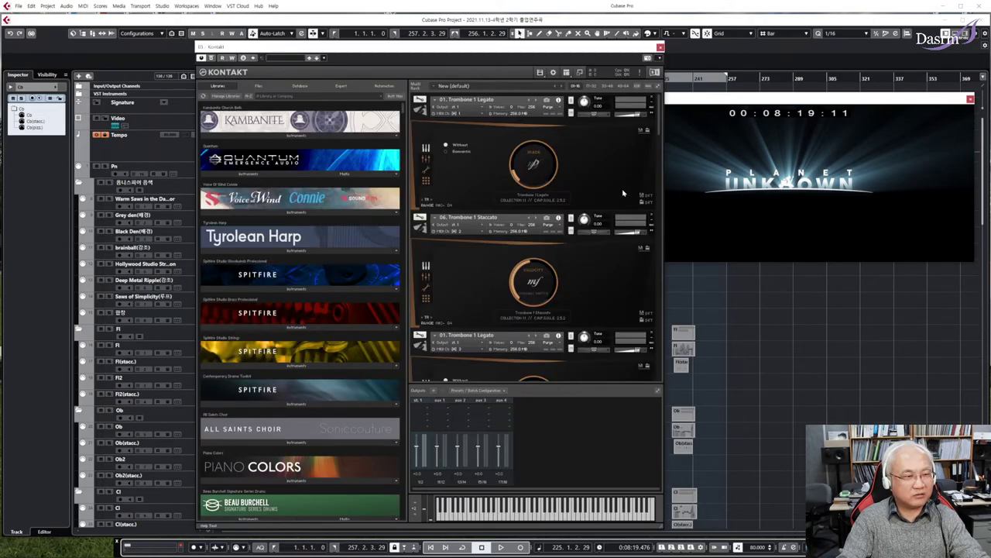
- Review the trombone patches in the third Kontakt instance and the Violins II patches in the fourth, closing each
left_click_drag(658, 109, 658, 362)
left_click(659, 49)
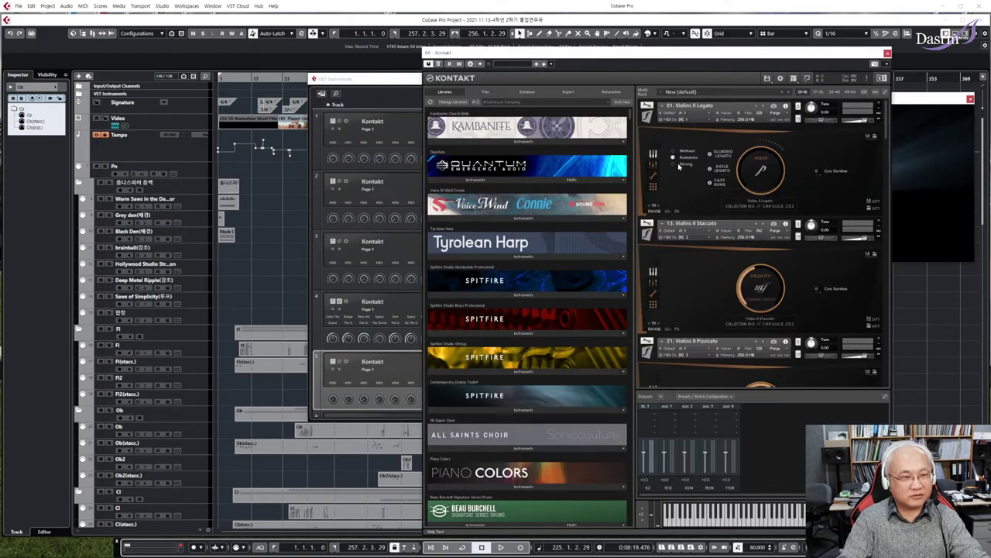
left_click(887, 52)
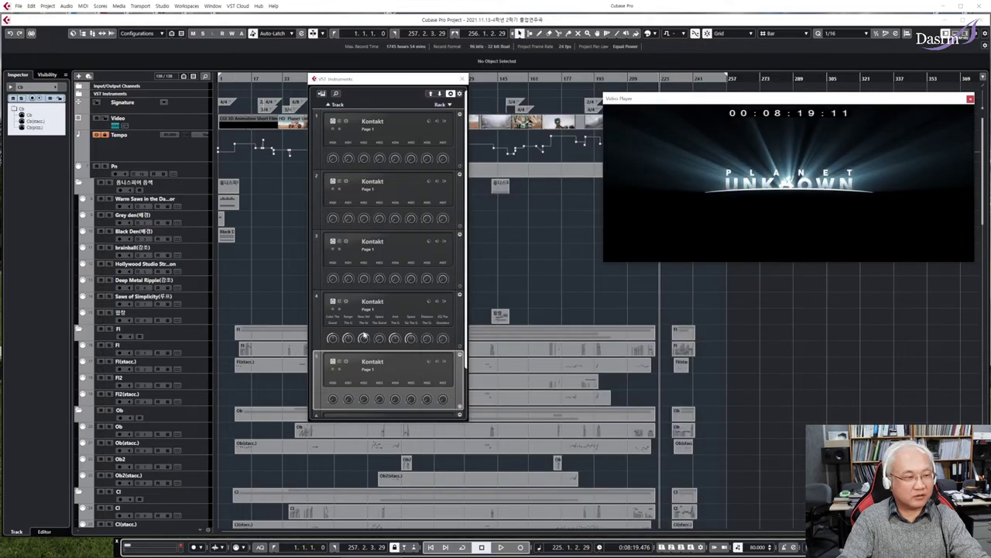
- Review the Violins II Legato and Harp patches in the fifth Kontakt instance, then close it and the instrument rack
left_click(339, 362)
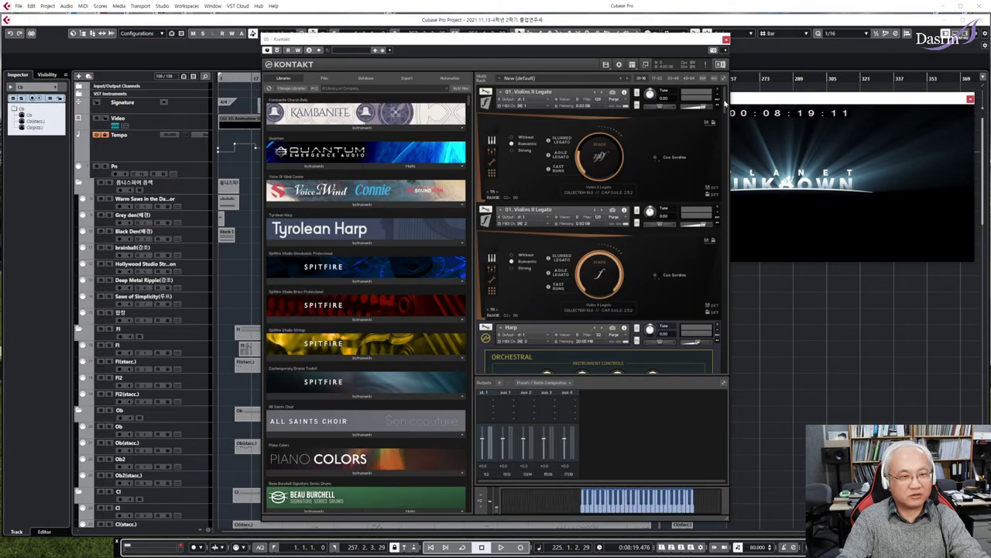
mouse_move(725, 104)
left_mouse_down()
mouse_move(726, 369)
mouse_move(725, 93)
left_mouse_up()
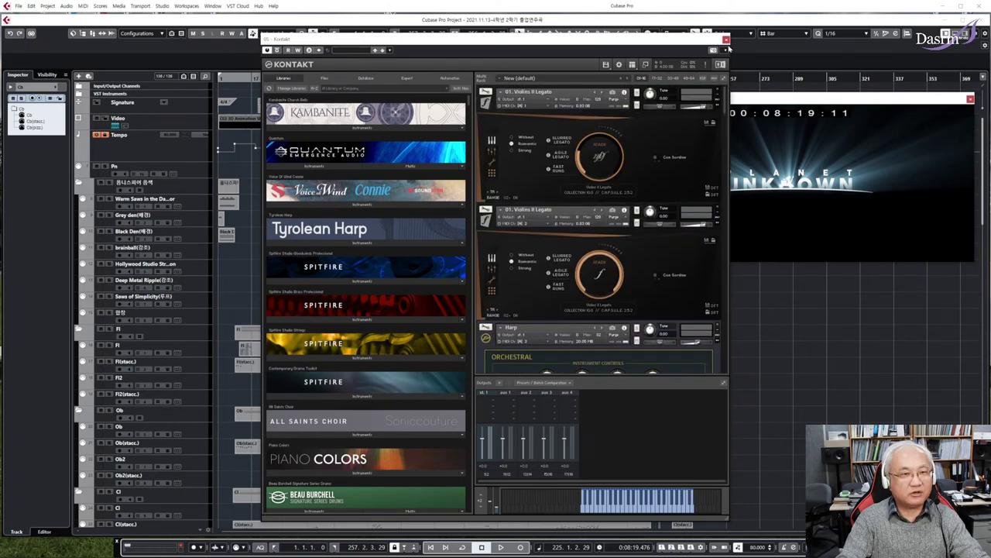
left_click(726, 39)
left_click(463, 79)
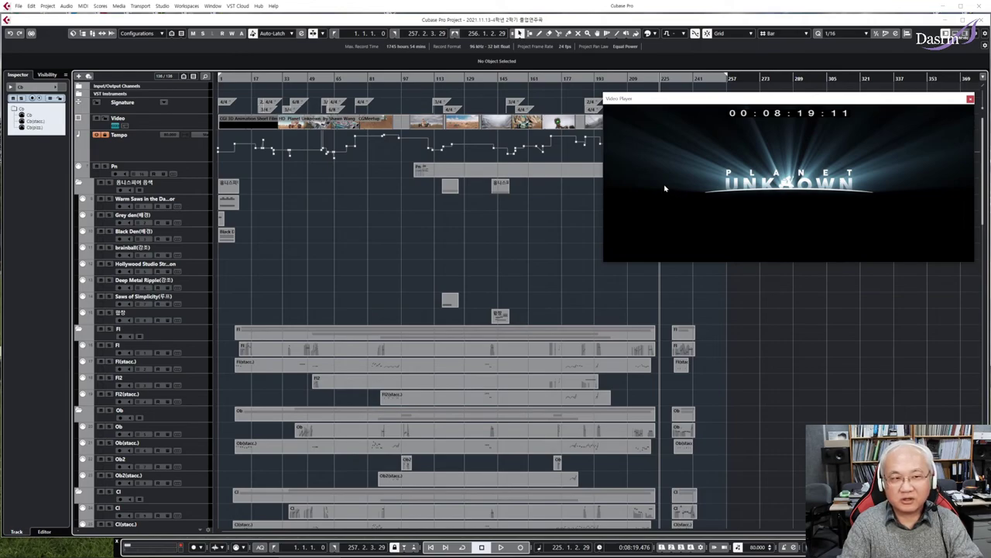
- Move the video player window slightly higher over the arrangement
left_click_drag(709, 99, 711, 87)
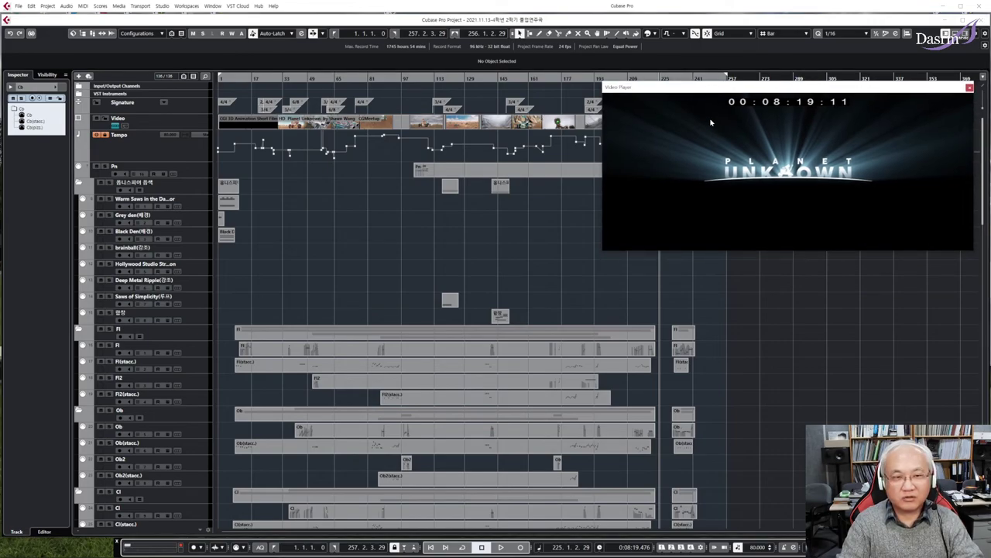